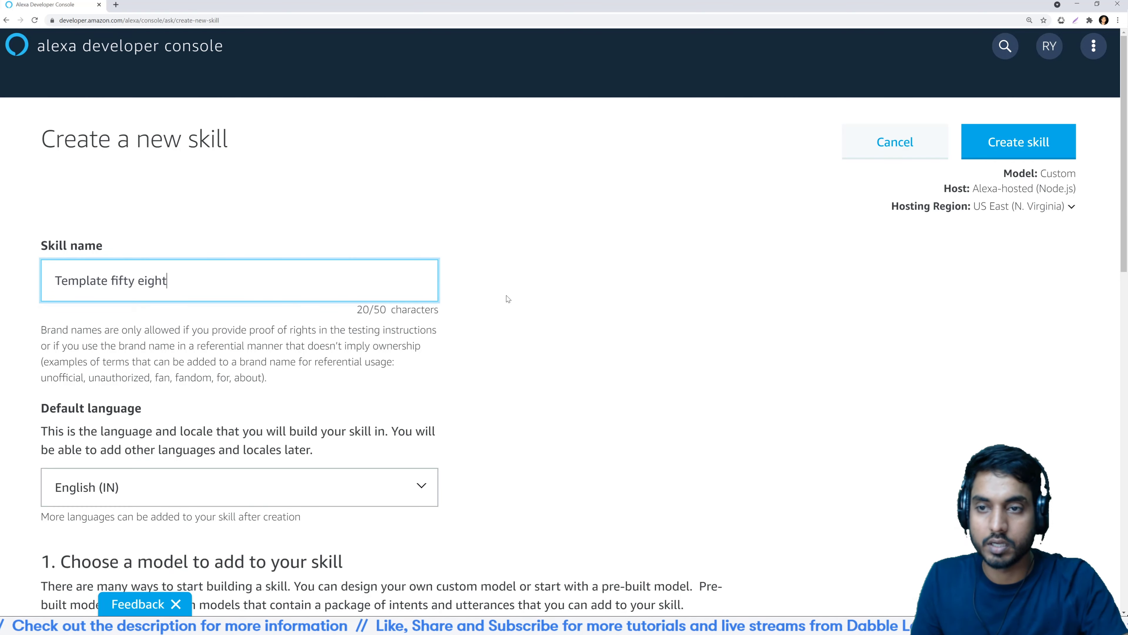
- Set the new skill's default language to English (US)
{"action": "scroll", "coordinate": [485, 335], "scroll_direction": "down", "scroll_amount": 5}
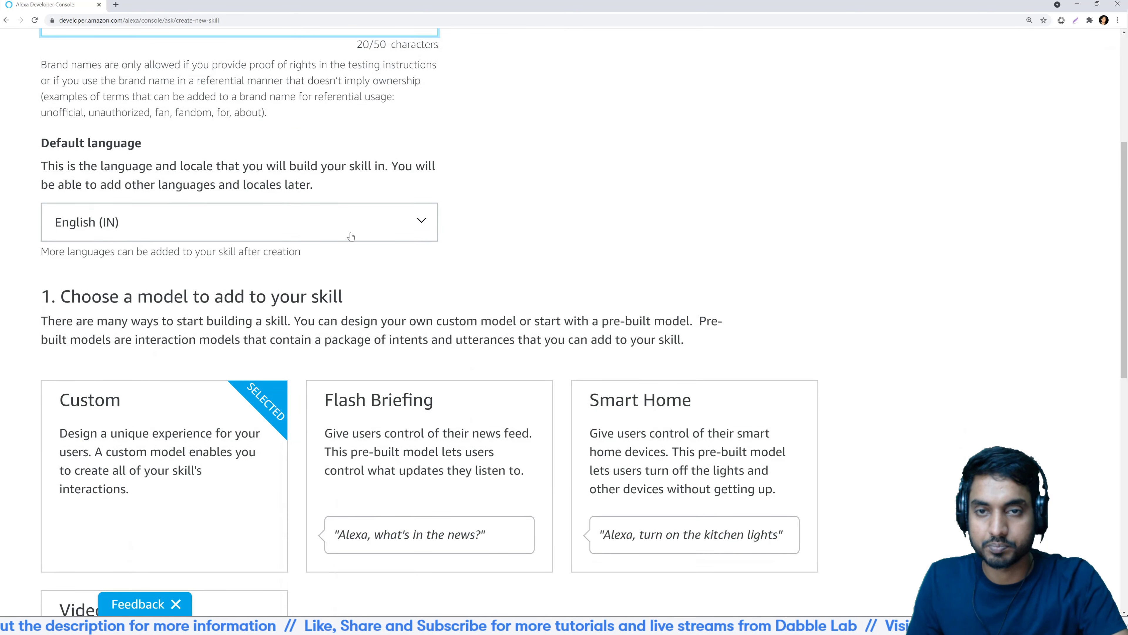
{"action": "left_click", "coordinate": [351, 236]}
{"action": "left_click", "coordinate": [201, 300]}
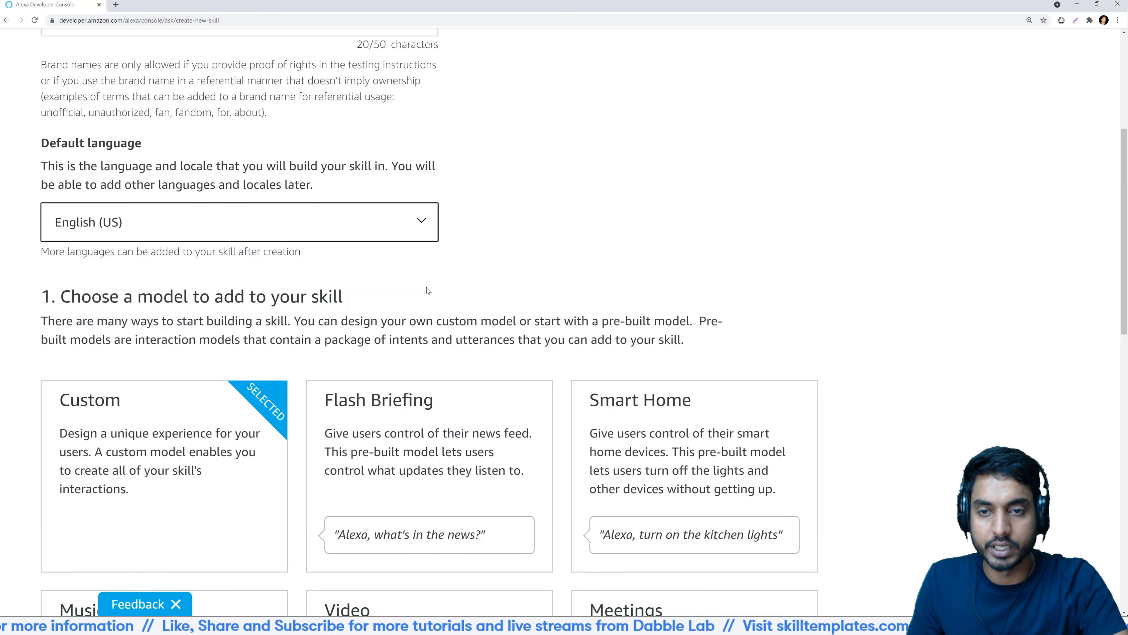
{"action": "scroll", "coordinate": [428, 291], "scroll_direction": "down", "scroll_amount": 1}
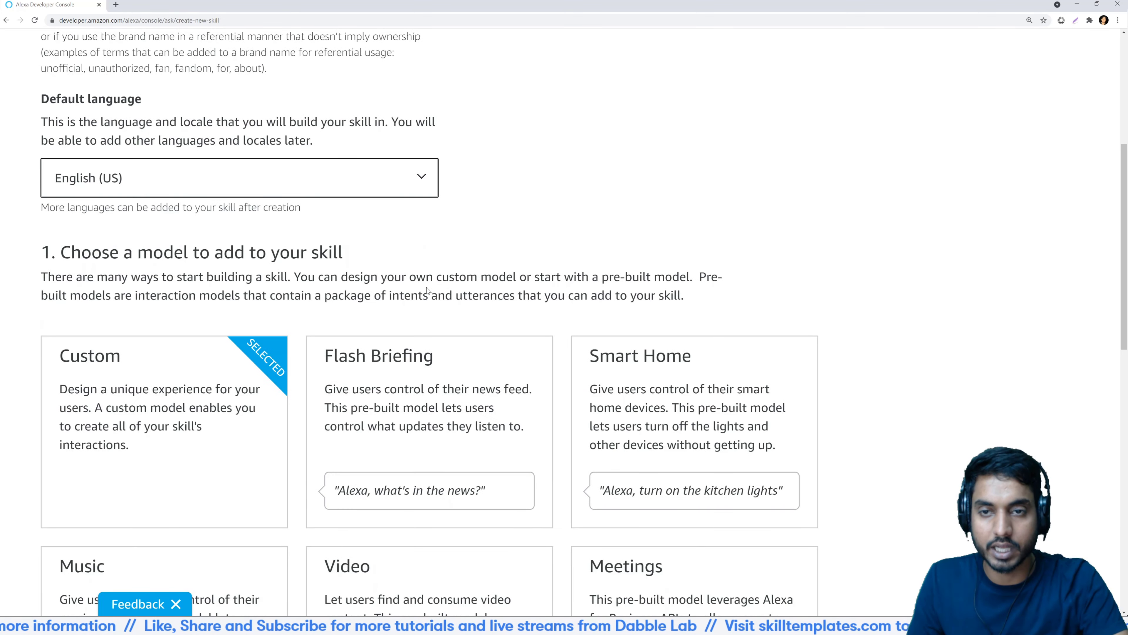
{"action": "left_click", "coordinate": [323, 182]}
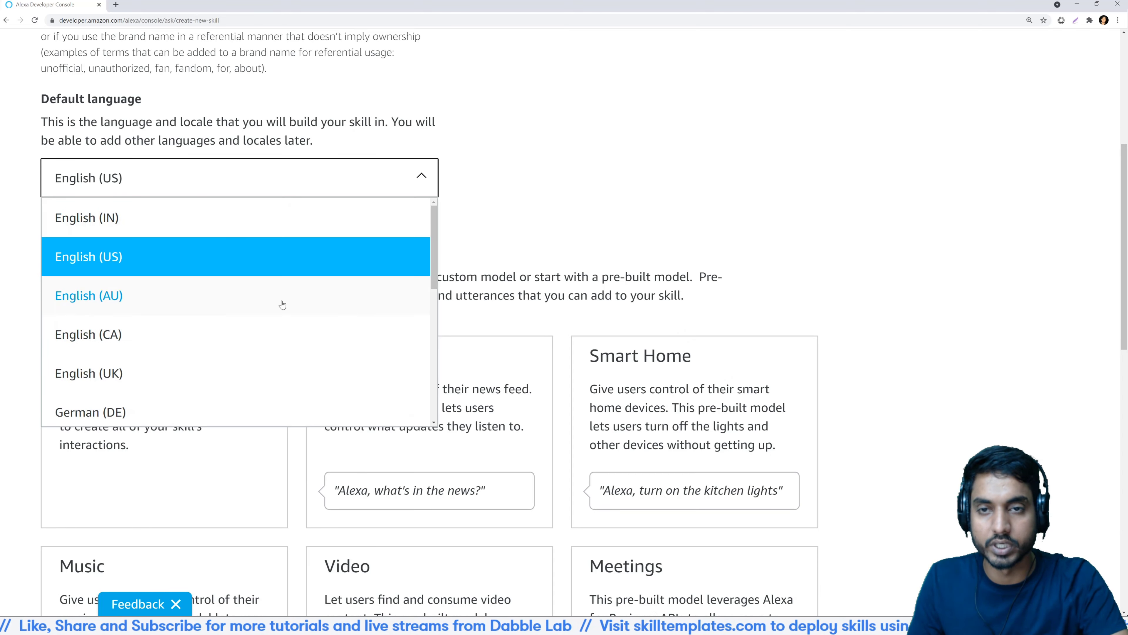
{"action": "left_click", "coordinate": [559, 176]}
- Choose Alexa-hosted (Python) as the backend hosting method and create the skill
{"action": "scroll", "coordinate": [550, 320], "scroll_direction": "down", "scroll_amount": 15}
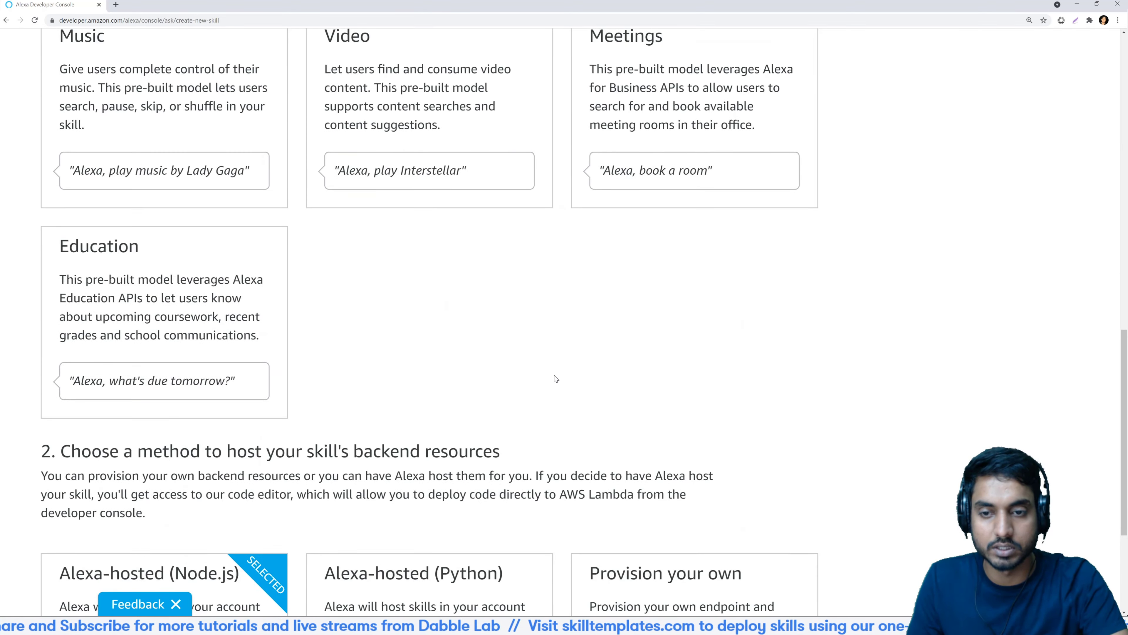
{"action": "left_click", "coordinate": [459, 411]}
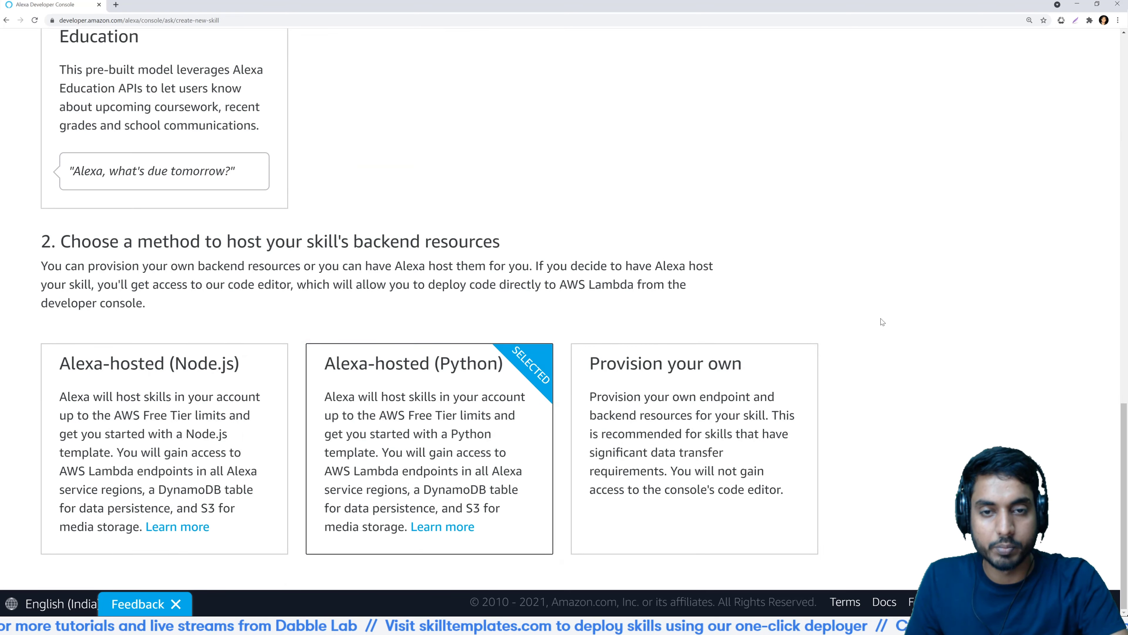
{"action": "scroll", "coordinate": [890, 298], "scroll_direction": "up", "scroll_amount": 12}
{"action": "scroll", "coordinate": [890, 297], "scroll_direction": "up", "scroll_amount": 8}
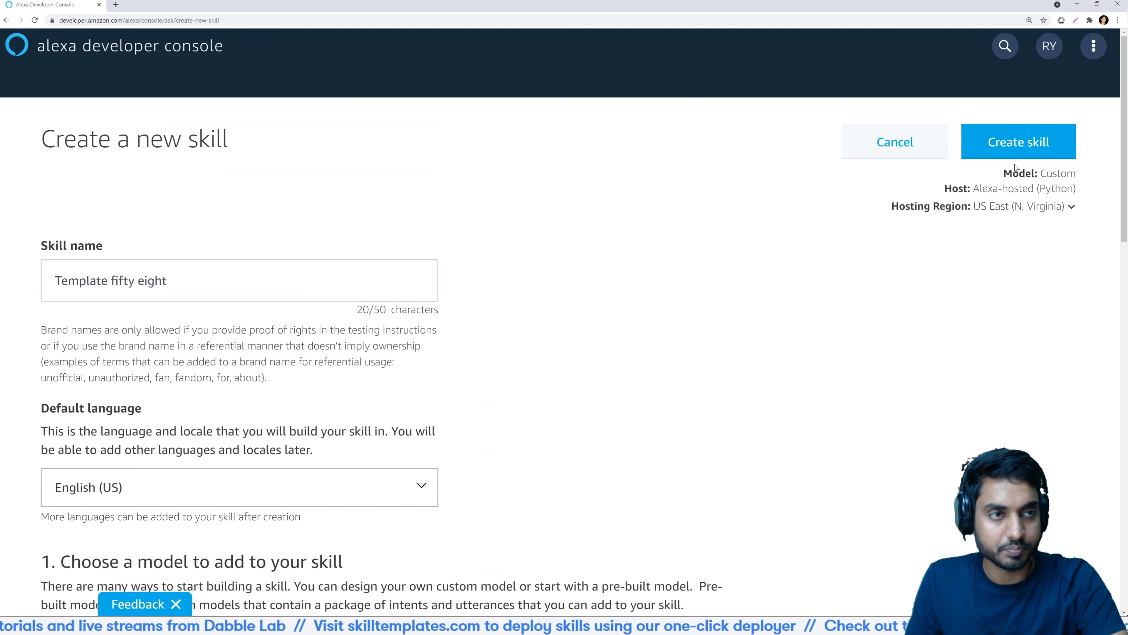
{"action": "left_click", "coordinate": [1019, 142]}
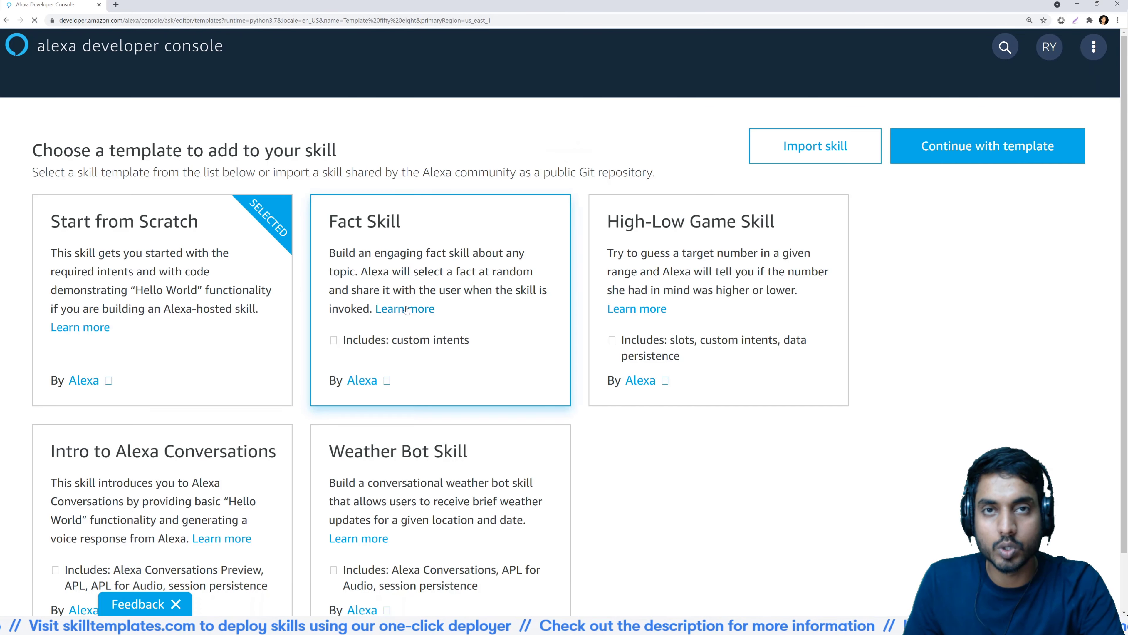
- Start importing a skill, and open the 58-python-aws-dynamodb-example repository from github.com/dabblelab separately
{"action": "left_click", "coordinate": [816, 151]}
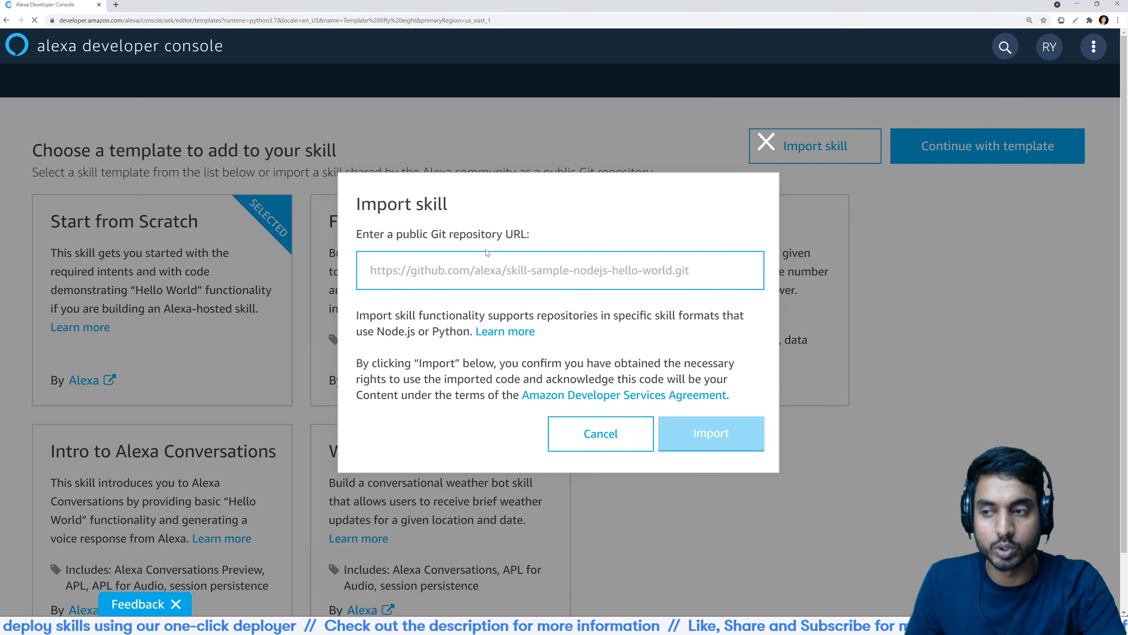
{"action": "key", "text": "ctrl+t"}
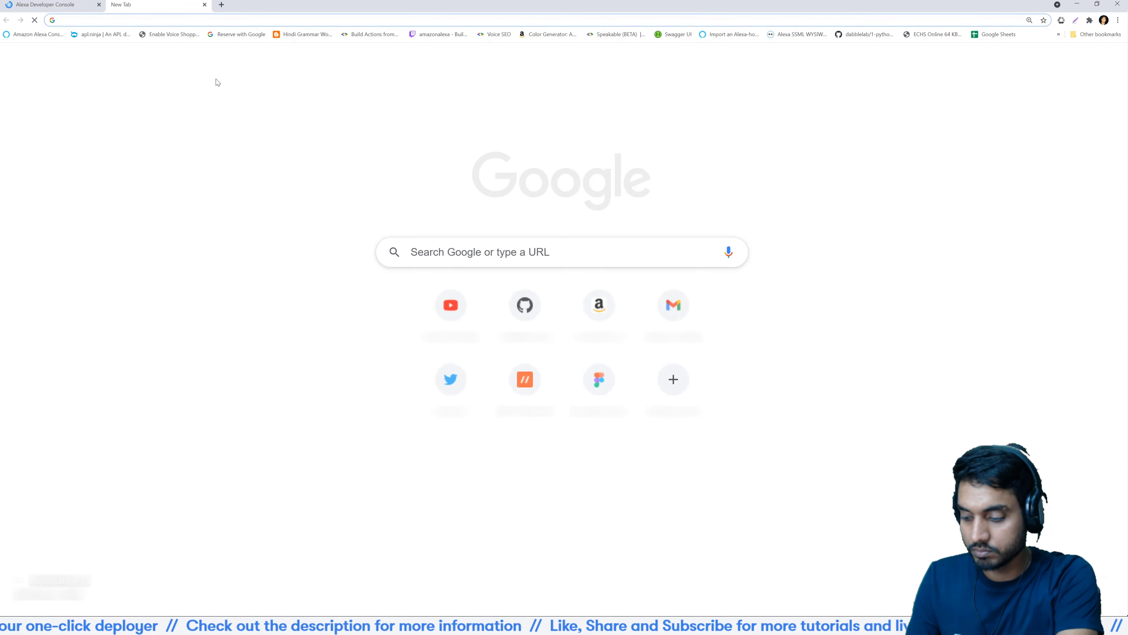
{"action": "type", "text": "github.com/dabblelab"}
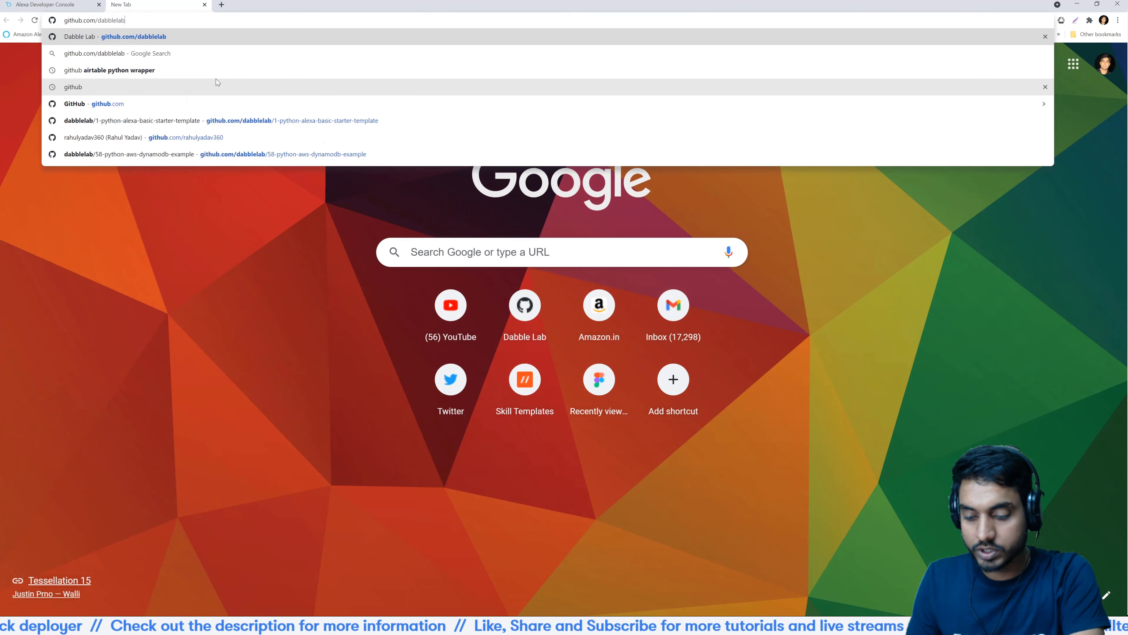
{"action": "key", "text": "Return"}
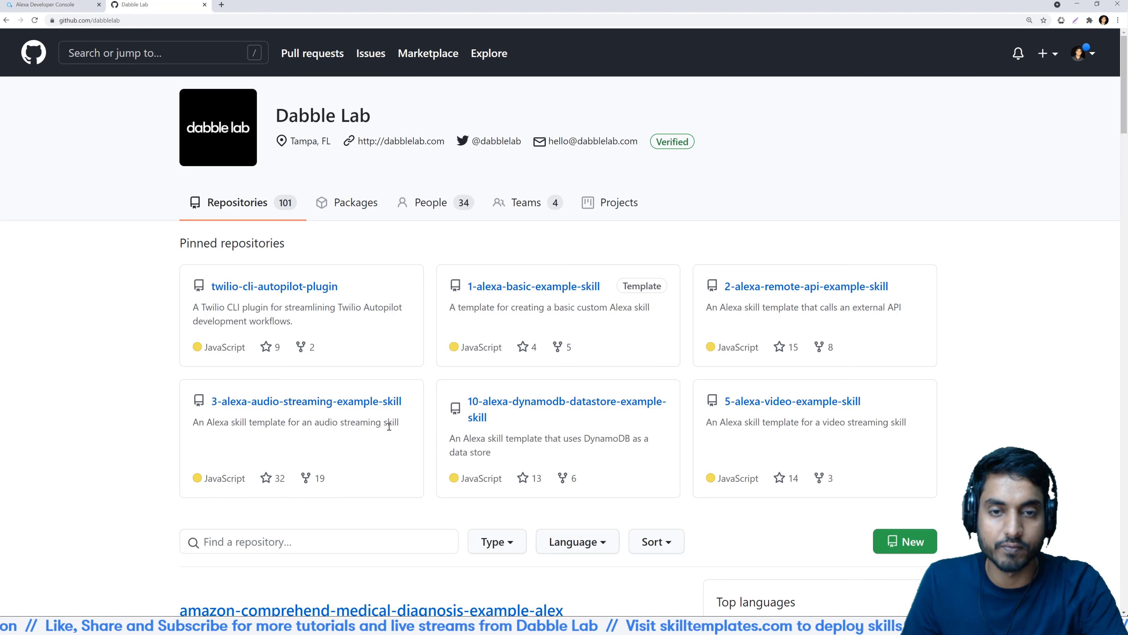
{"action": "scroll", "coordinate": [389, 423], "scroll_direction": "down", "scroll_amount": 8}
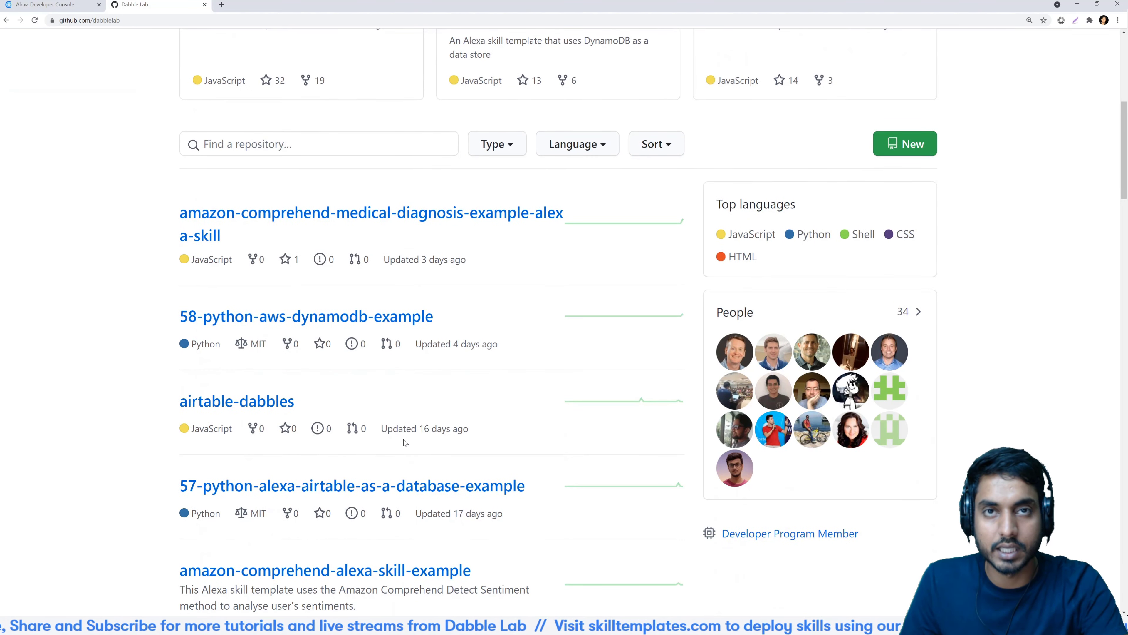
{"action": "scroll", "coordinate": [404, 439], "scroll_direction": "down", "scroll_amount": 3}
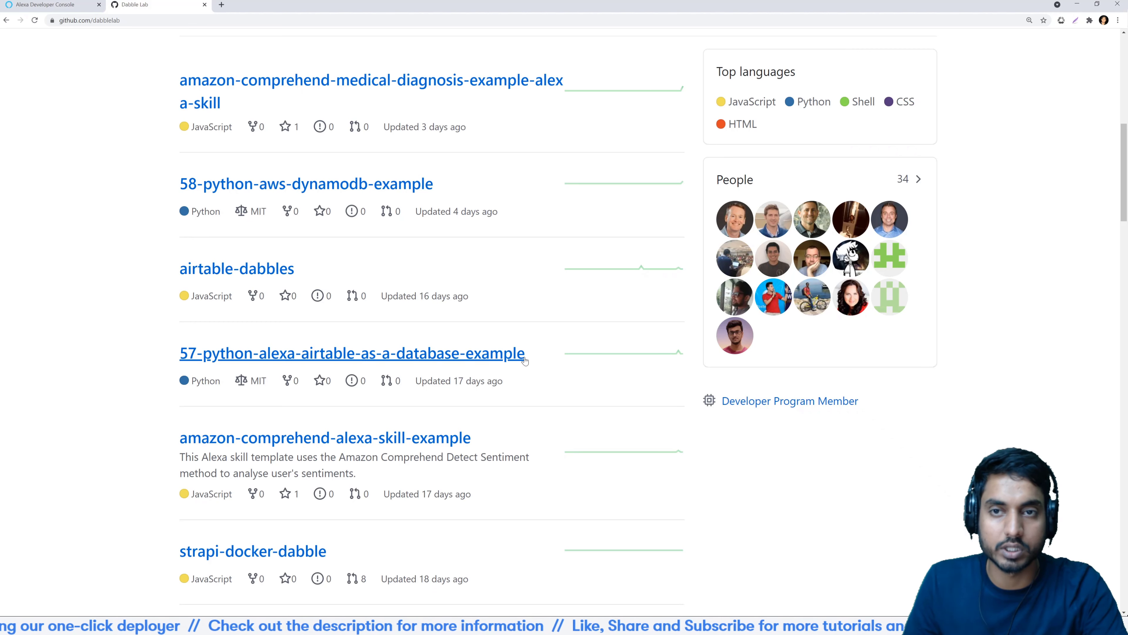
{"action": "left_click", "coordinate": [288, 186]}
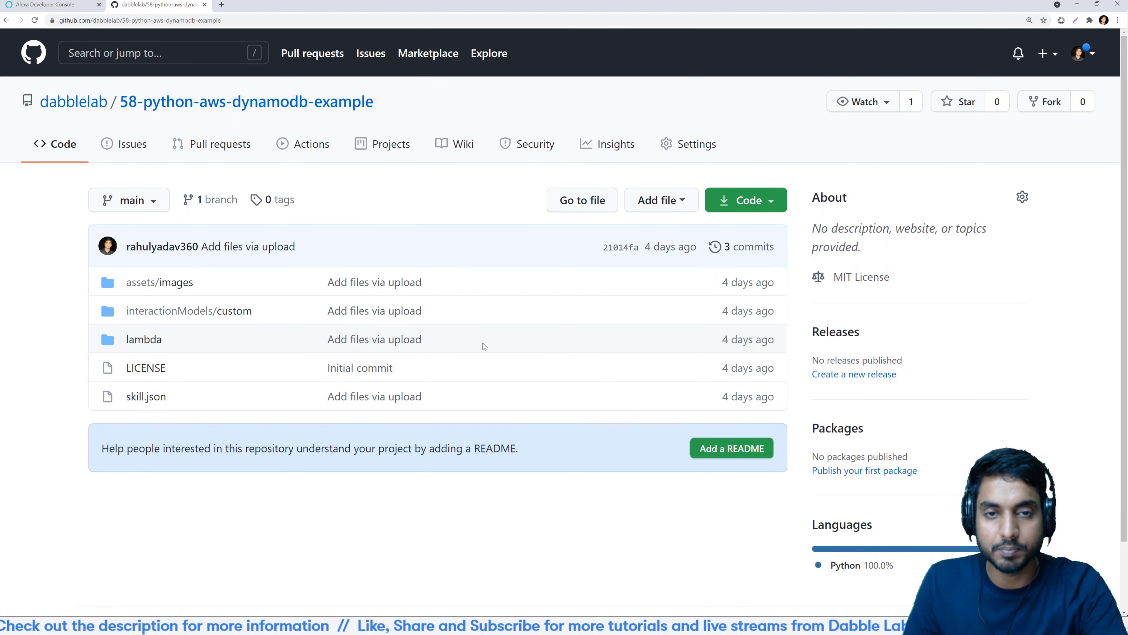
{"action": "left_click", "coordinate": [763, 204]}
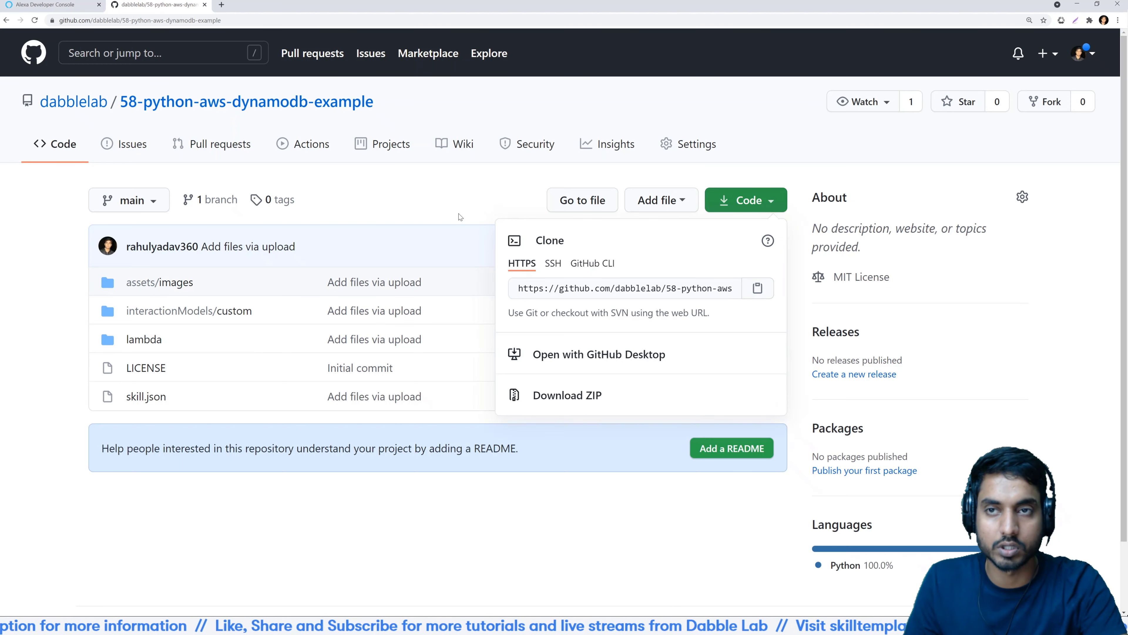
{"action": "left_click", "coordinate": [367, 202]}
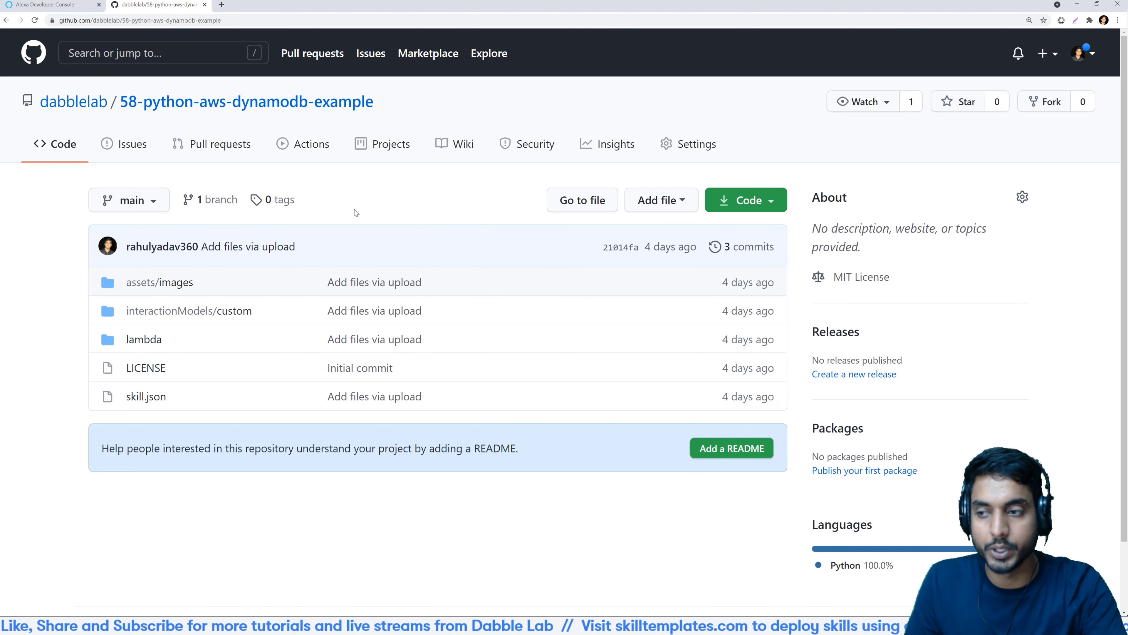
{"action": "left_click", "coordinate": [70, 12]}
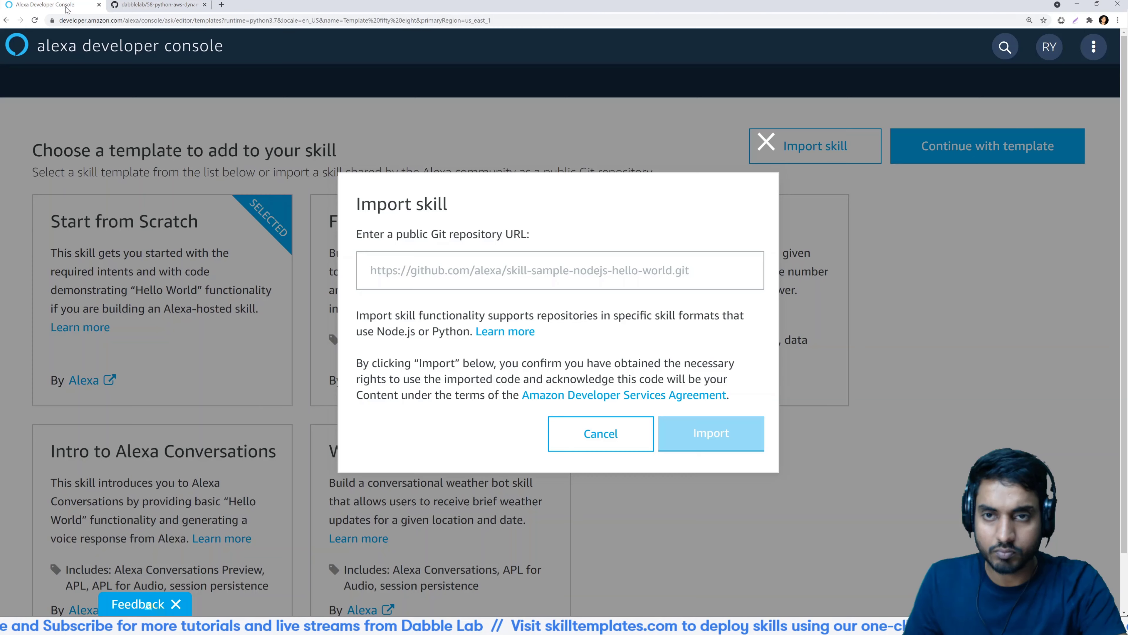
{"action": "key", "text": "ctrl+v"}
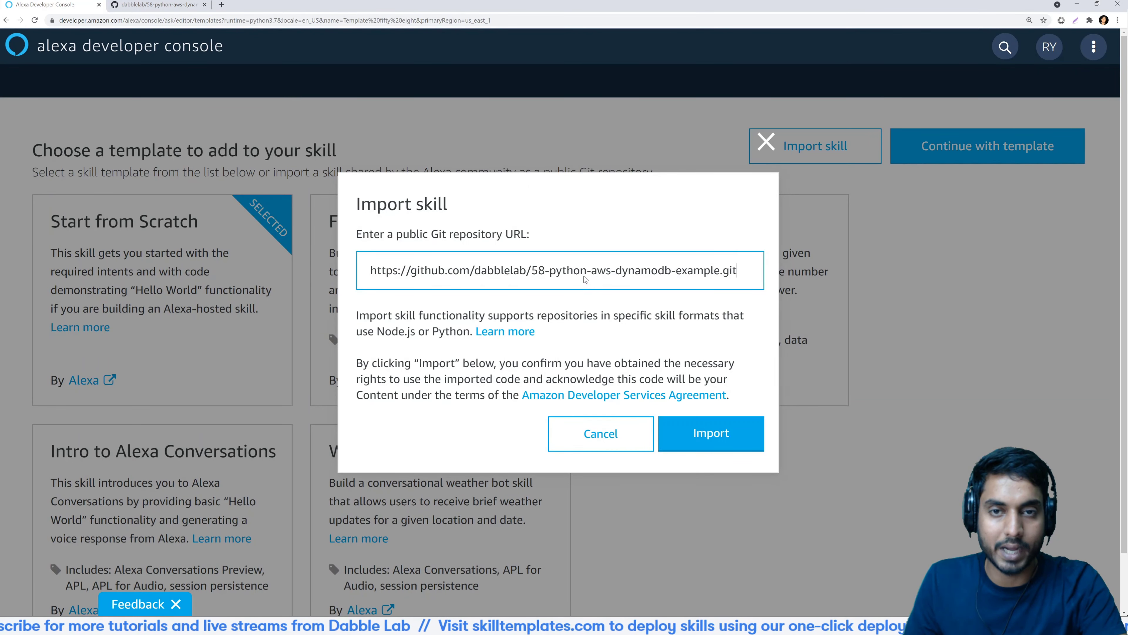
{"action": "left_click", "coordinate": [710, 433]}
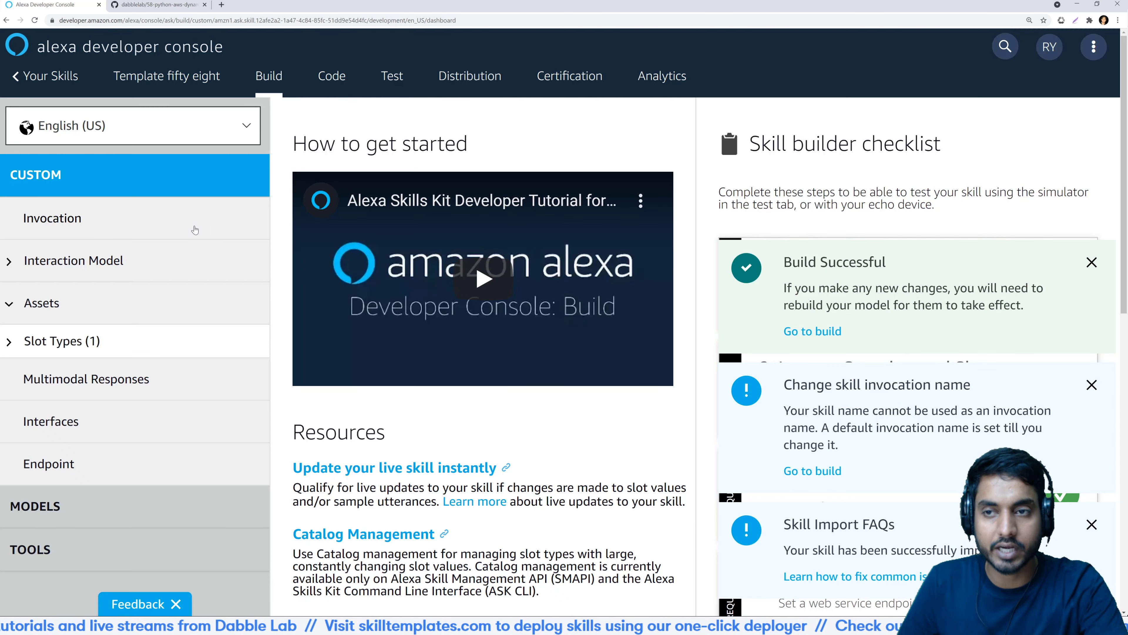
- Set the skill invocation name to "template fifty eight"
{"action": "left_click", "coordinate": [82, 222]}
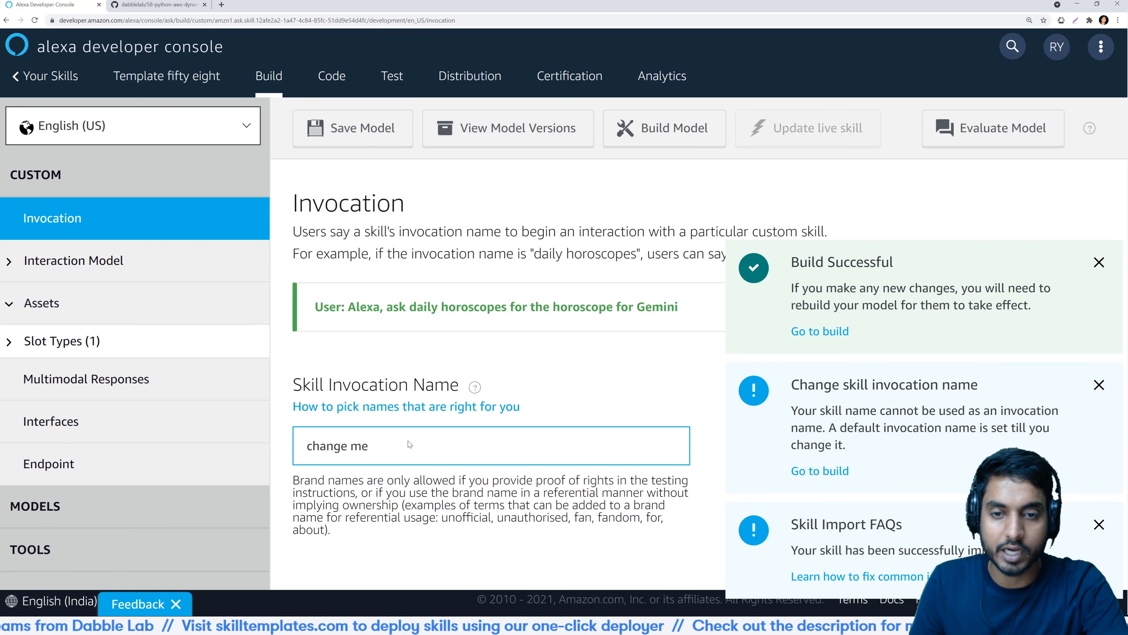
{"action": "triple_click", "coordinate": [398, 451]}
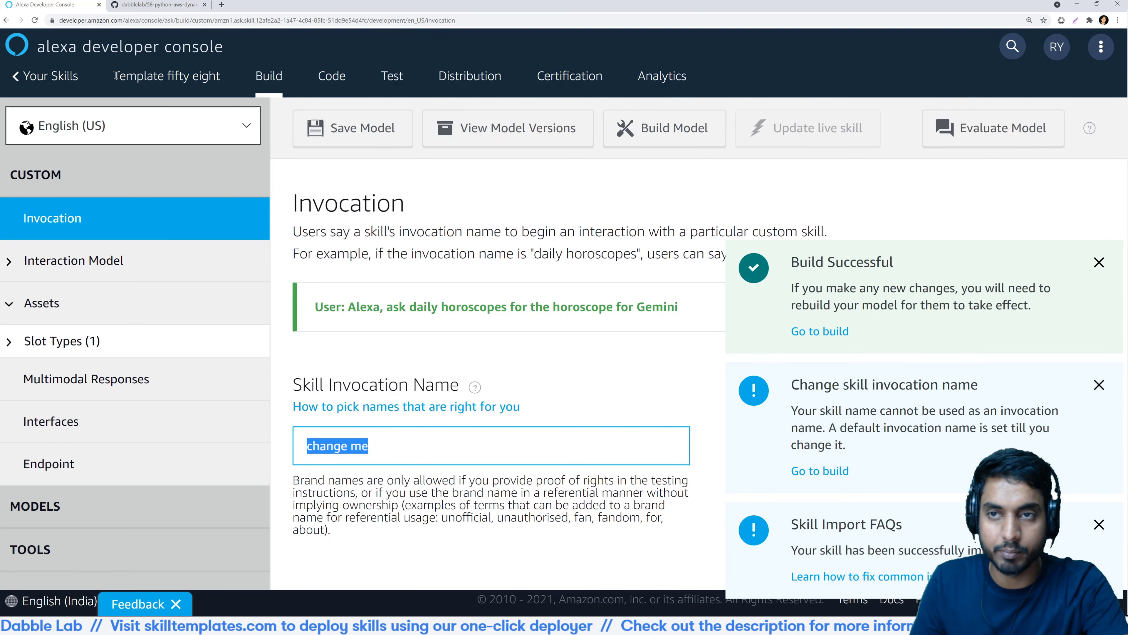
{"action": "mouse_move", "coordinate": [116, 76]}
{"action": "left_mouse_down"}
{"action": "mouse_move", "coordinate": [220, 76]}
{"action": "mouse_move", "coordinate": [114, 76]}
{"action": "left_mouse_up"}
{"action": "left_click", "coordinate": [391, 445]}
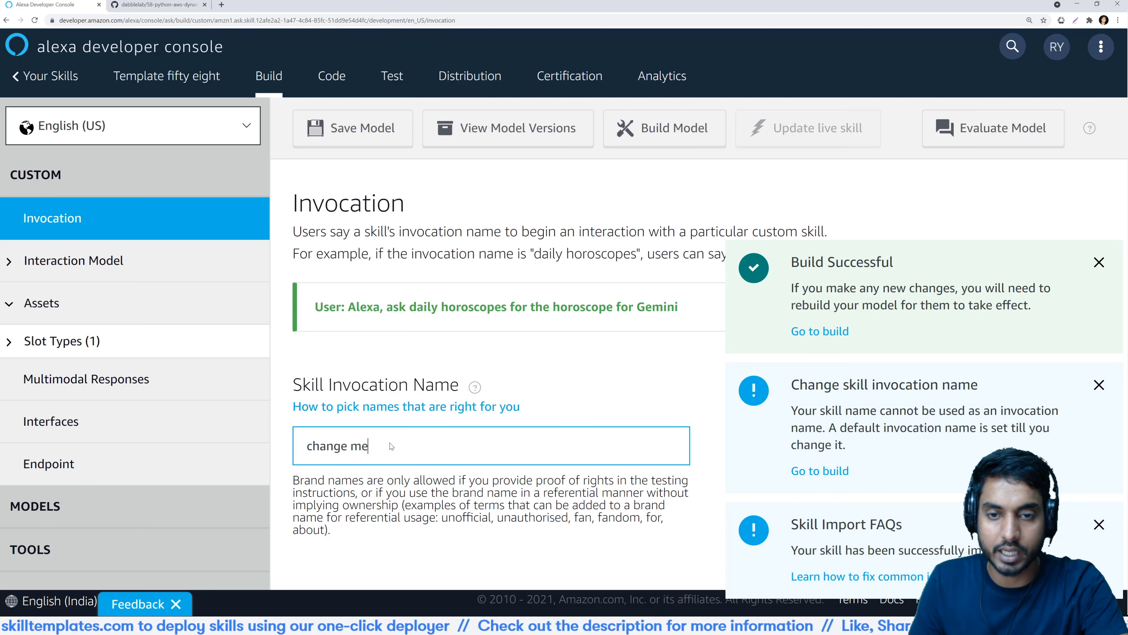
{"action": "key", "text": "ctrl+a"}
{"action": "type", "text": "t"}
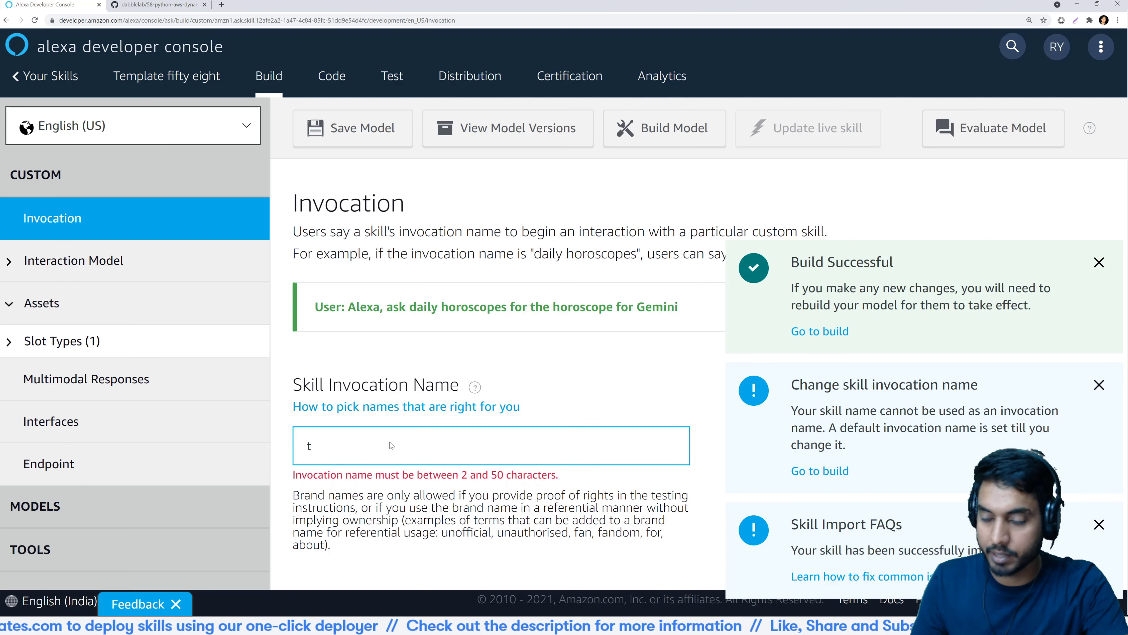
{"action": "type", "text": "emplate fifty eight"}
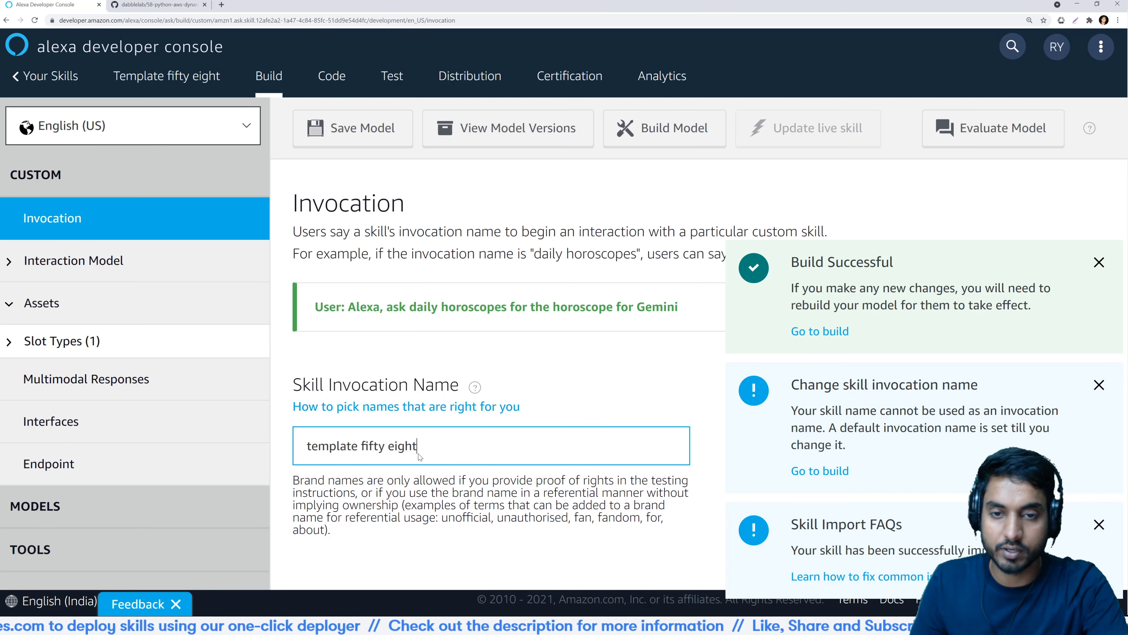
- Save and build the interaction model, and dismiss the notifications
{"action": "left_click", "coordinate": [382, 132]}
{"action": "left_click", "coordinate": [667, 131]}
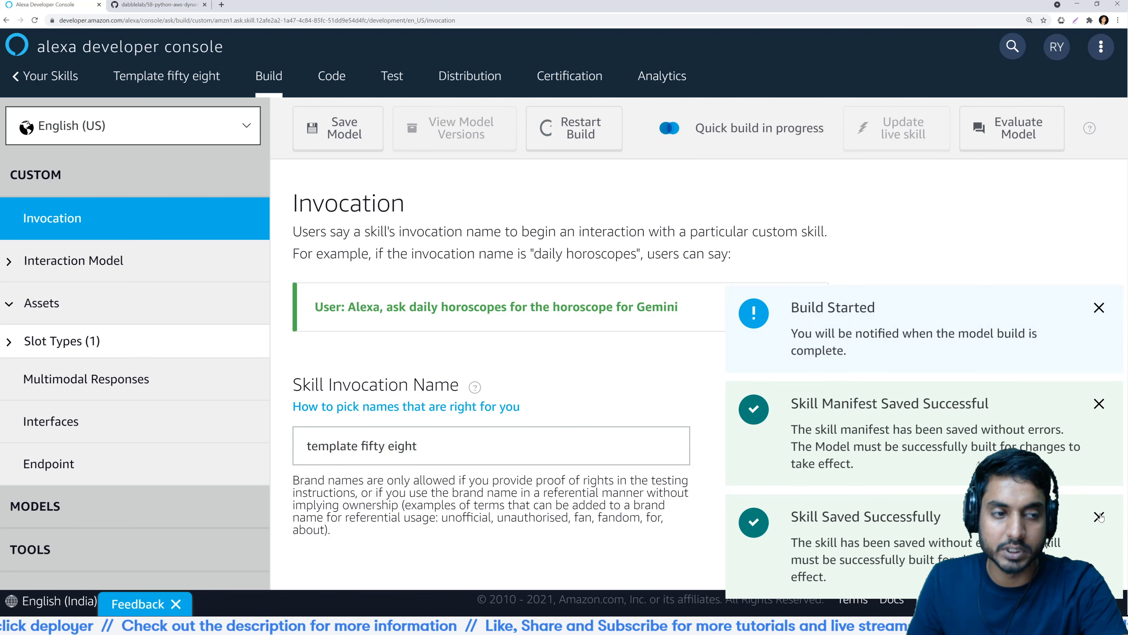
{"action": "left_click", "coordinate": [1099, 518]}
{"action": "left_click", "coordinate": [1099, 533]}
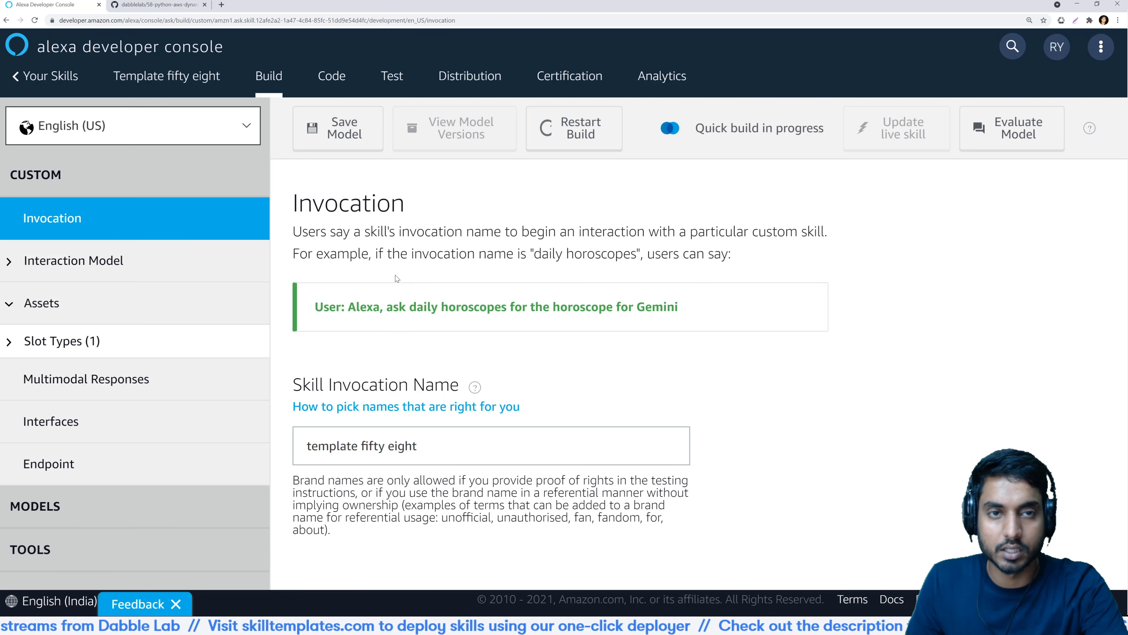
- Open the skill's code editor separately and close the GitHub repository page
{"action": "left_click", "coordinate": [337, 79]}
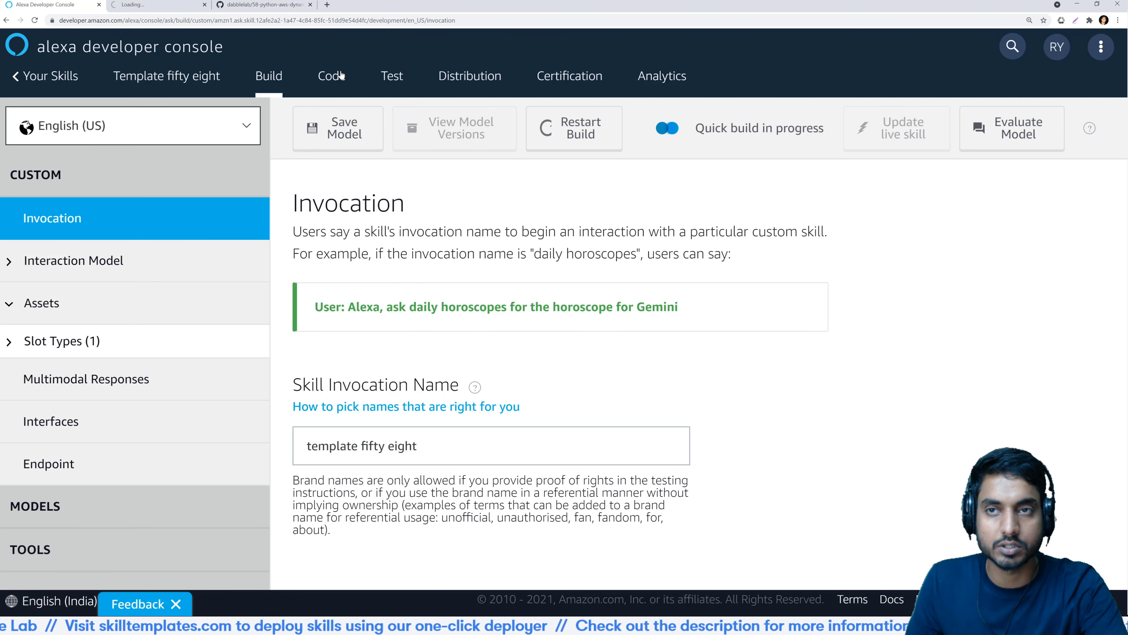
{"action": "left_click", "coordinate": [162, 9]}
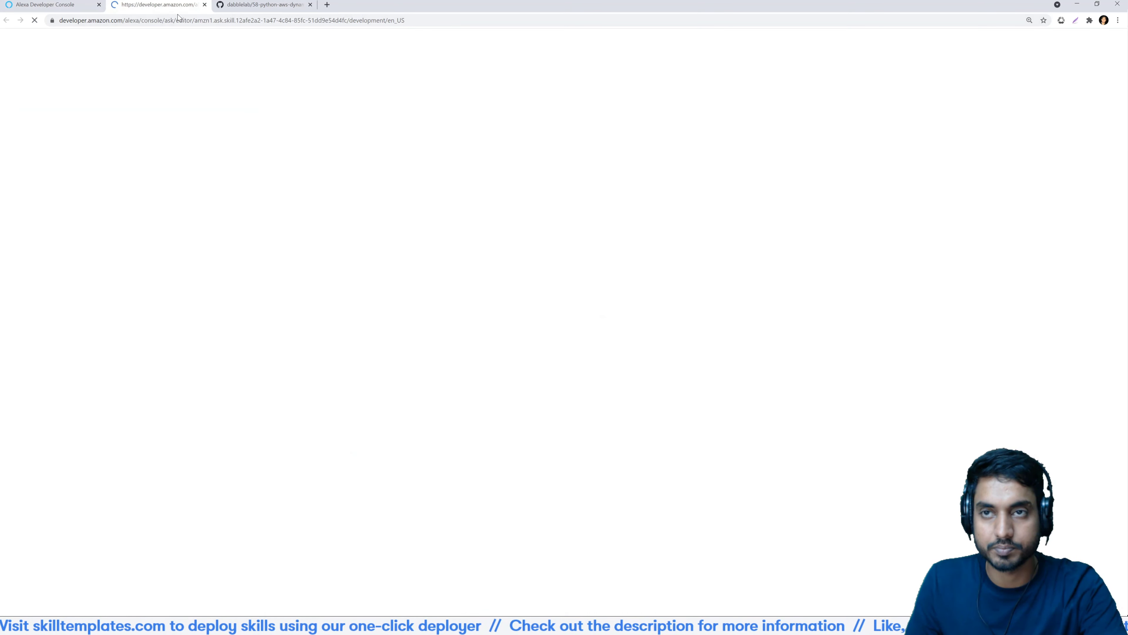
{"action": "left_click", "coordinate": [310, 4]}
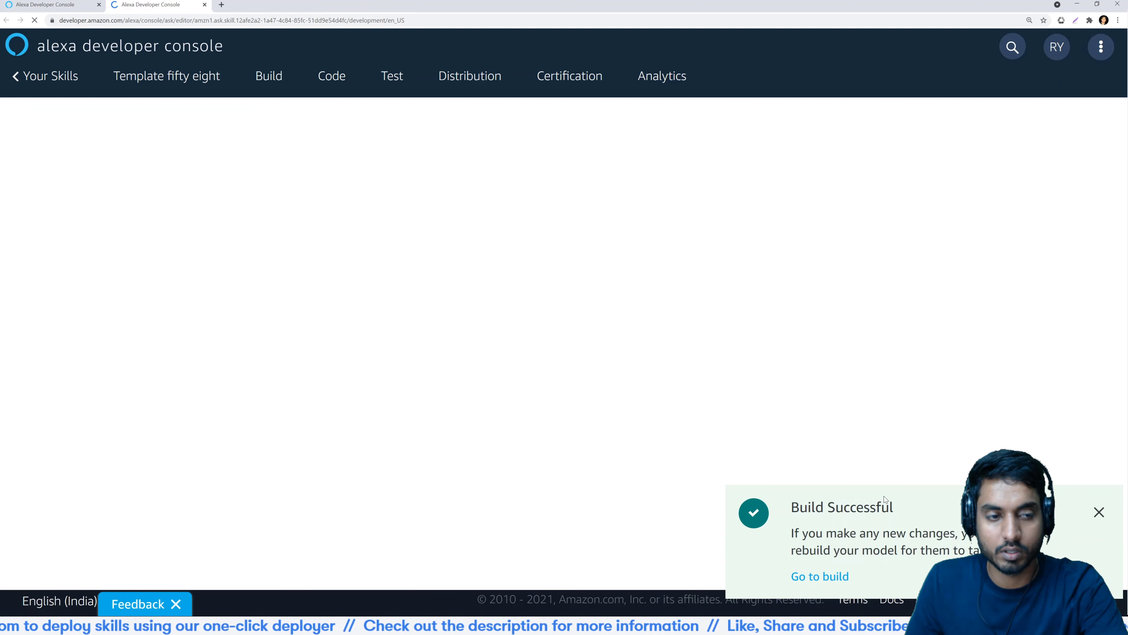
{"action": "left_click", "coordinate": [1096, 514]}
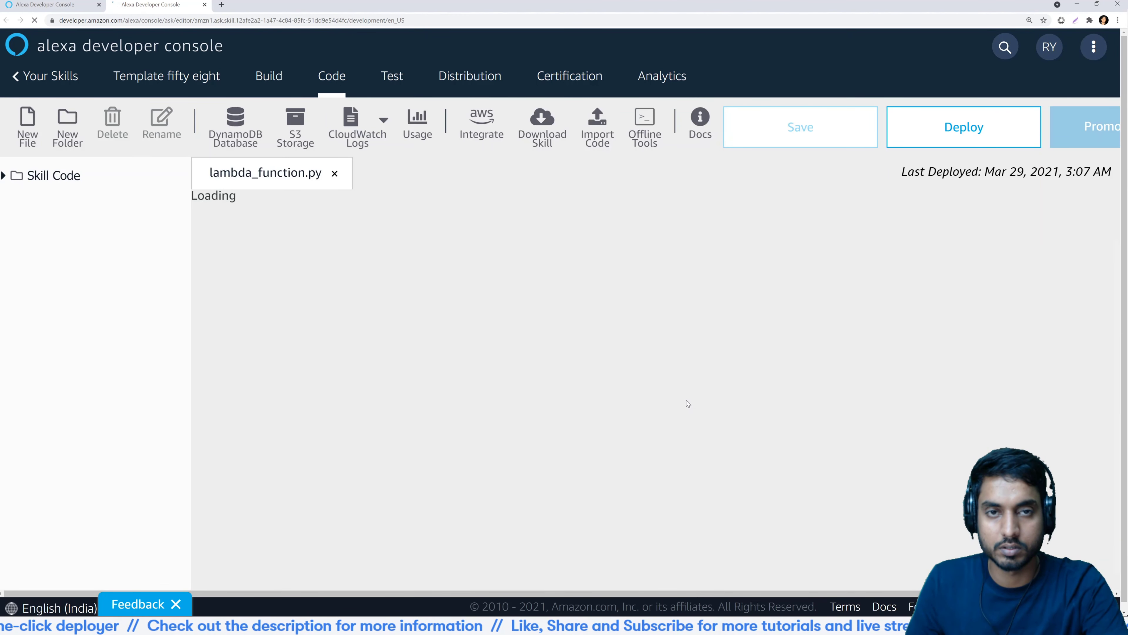
- Examine the role_arn and table_name placeholders in lambda_function.py, and switch to the AWS Management Console
{"action": "scroll", "coordinate": [605, 393], "scroll_direction": "down", "scroll_amount": 3}
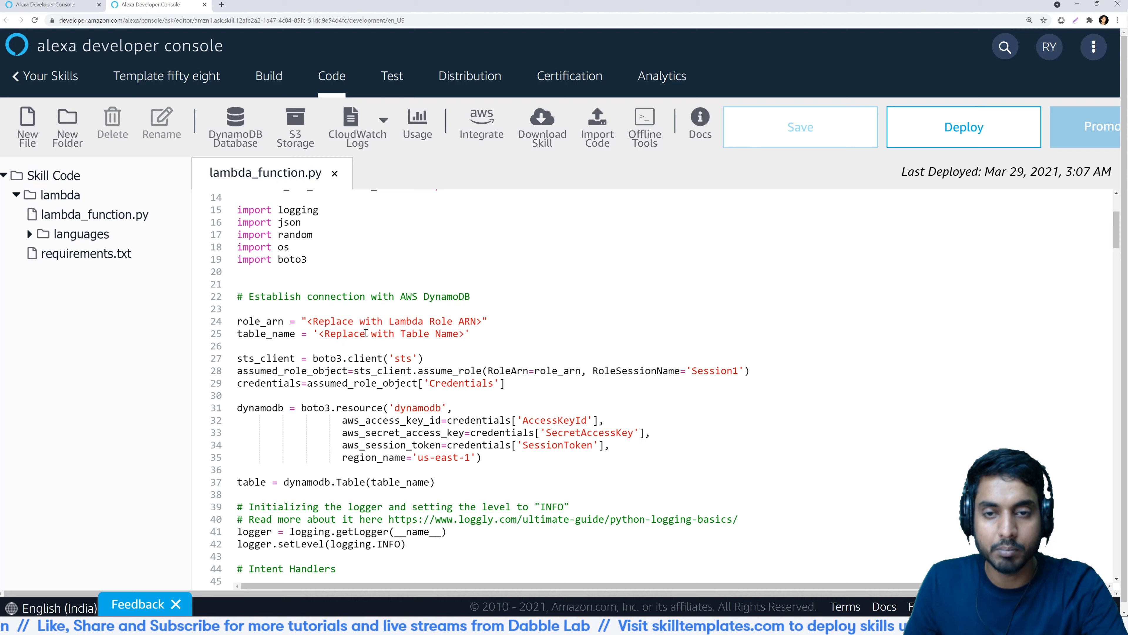
{"action": "left_click", "coordinate": [473, 331]}
{"action": "left_click", "coordinate": [239, 321], "text": "shift"}
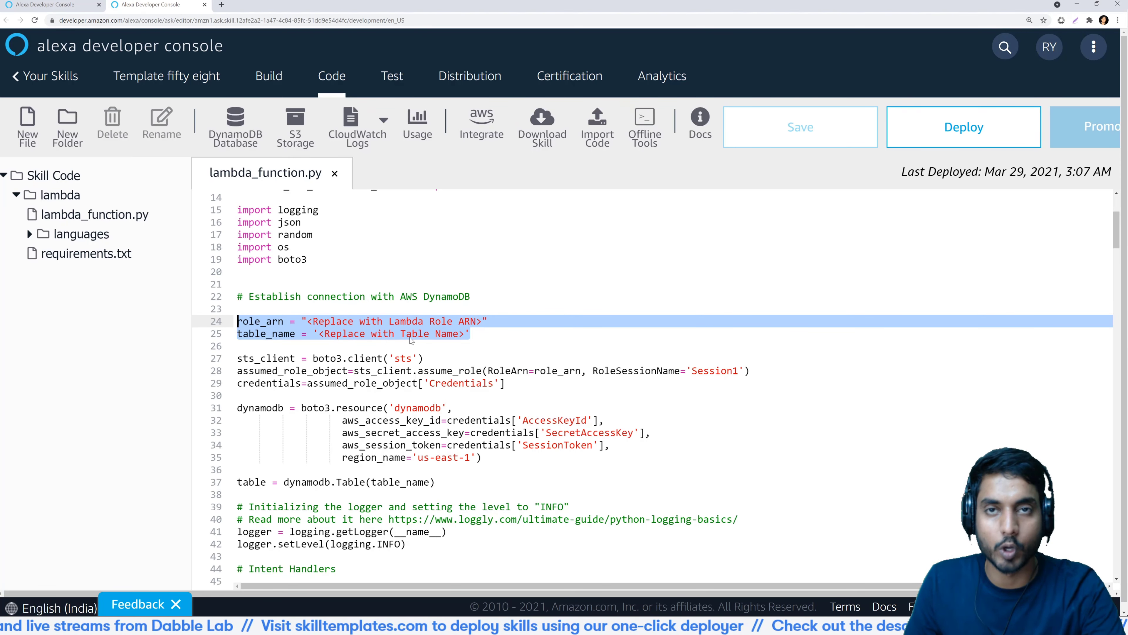
{"action": "left_click", "coordinate": [308, 323]}
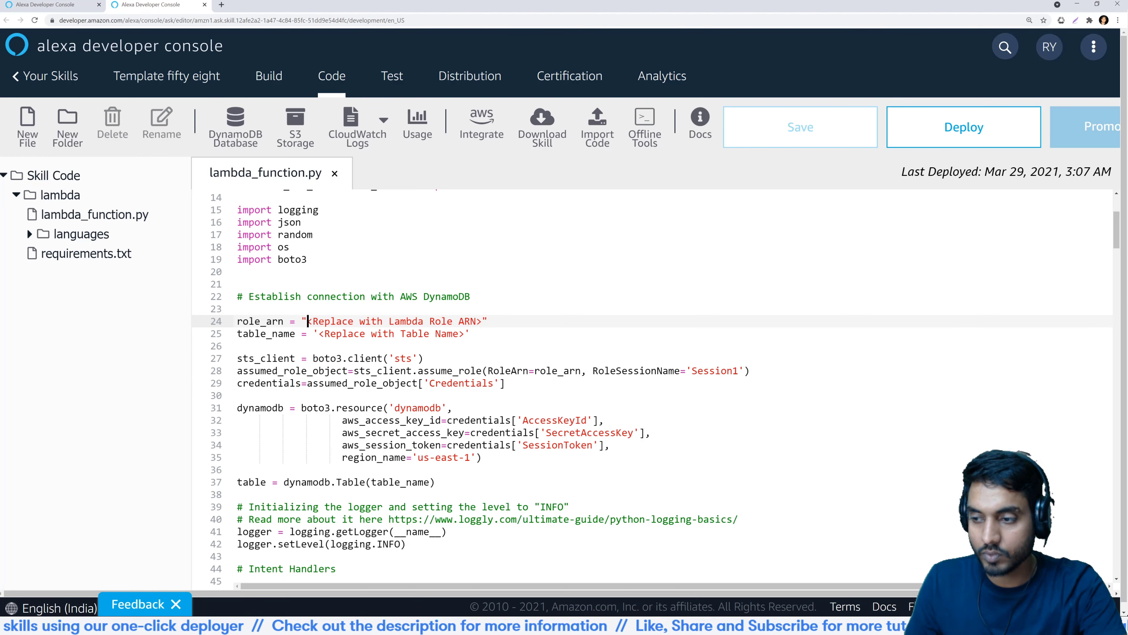
{"action": "key", "text": "alt+Tab"}
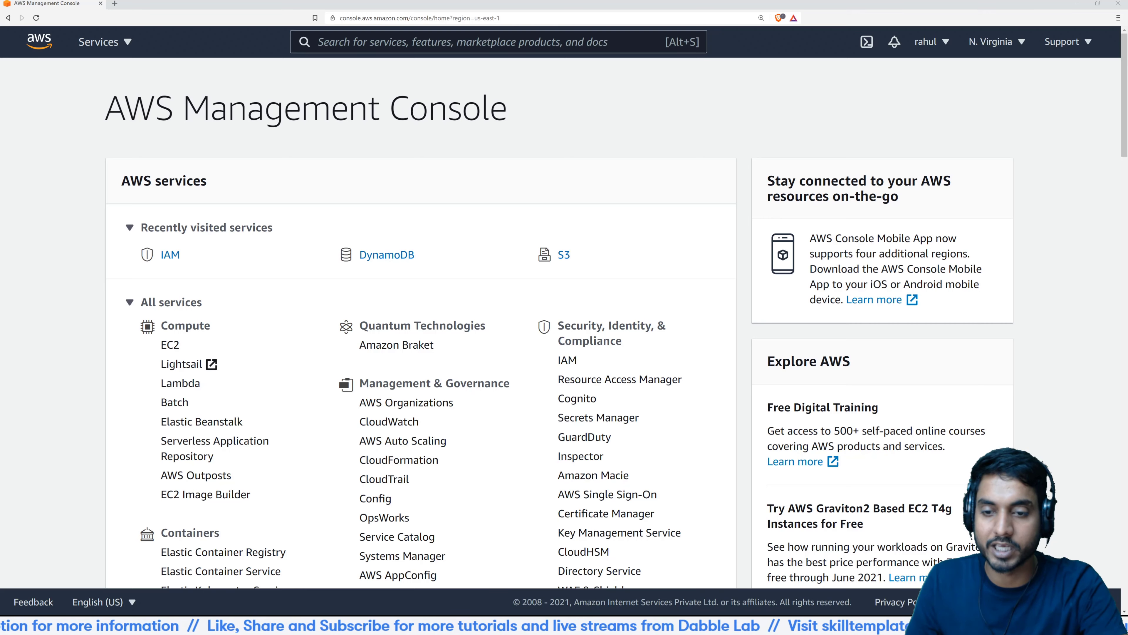
- Find the IAM service and open its list of roles
{"action": "key", "text": "alt+s"}
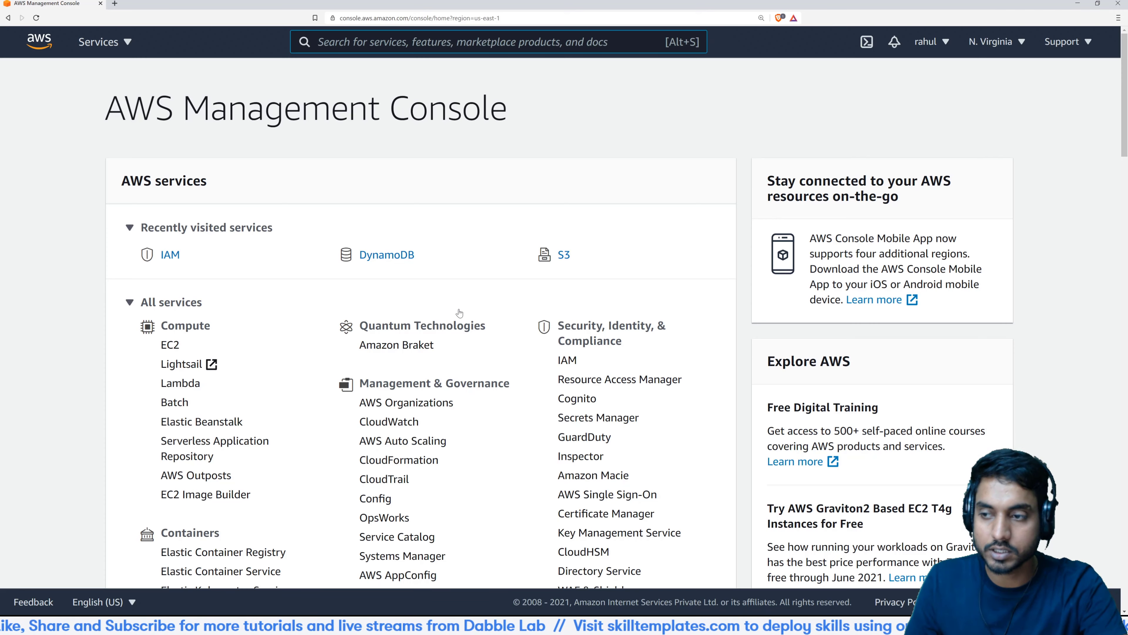
{"action": "scroll", "coordinate": [480, 315], "scroll_direction": "down", "scroll_amount": 5}
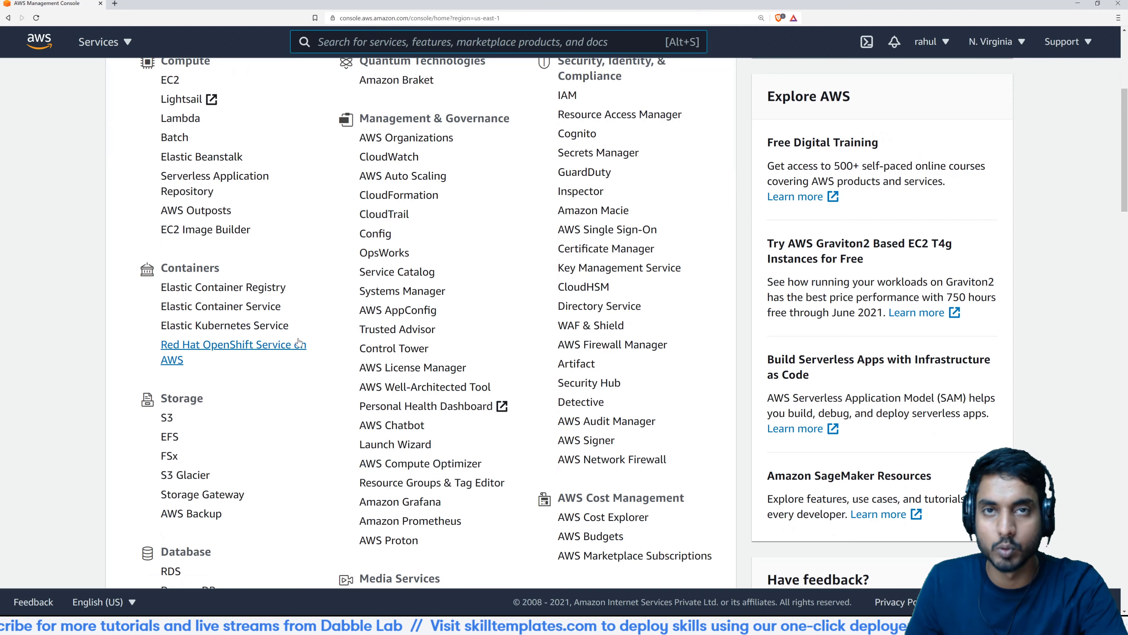
{"action": "scroll", "coordinate": [463, 309], "scroll_direction": "up", "scroll_amount": 5}
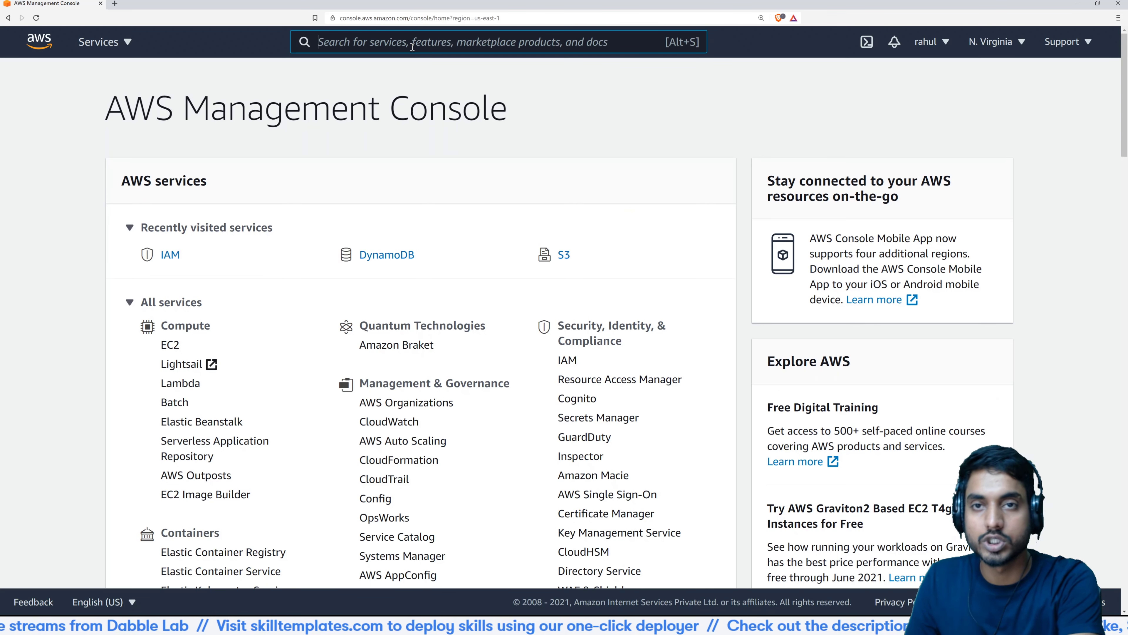
{"action": "type", "text": "IAM"}
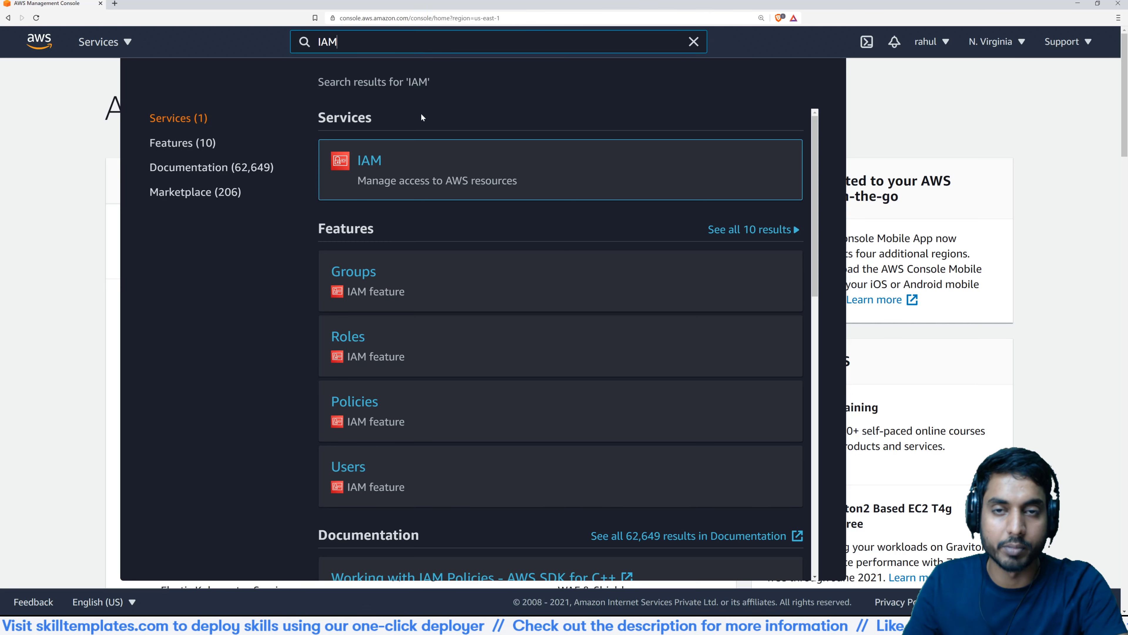
{"action": "left_click", "coordinate": [375, 164]}
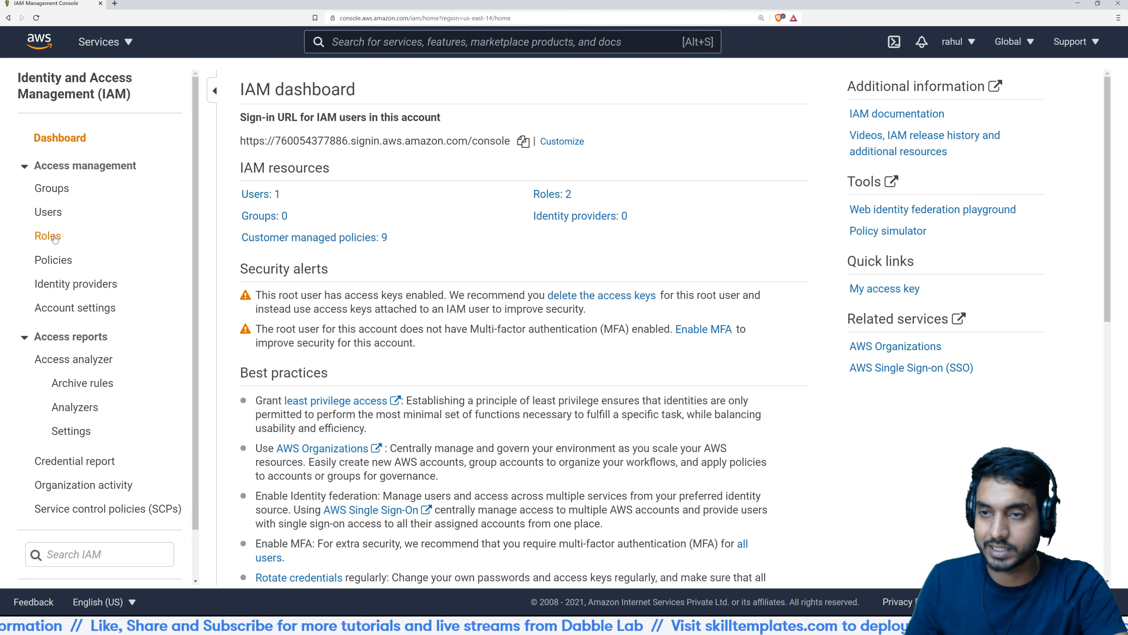
{"action": "left_click", "coordinate": [54, 240]}
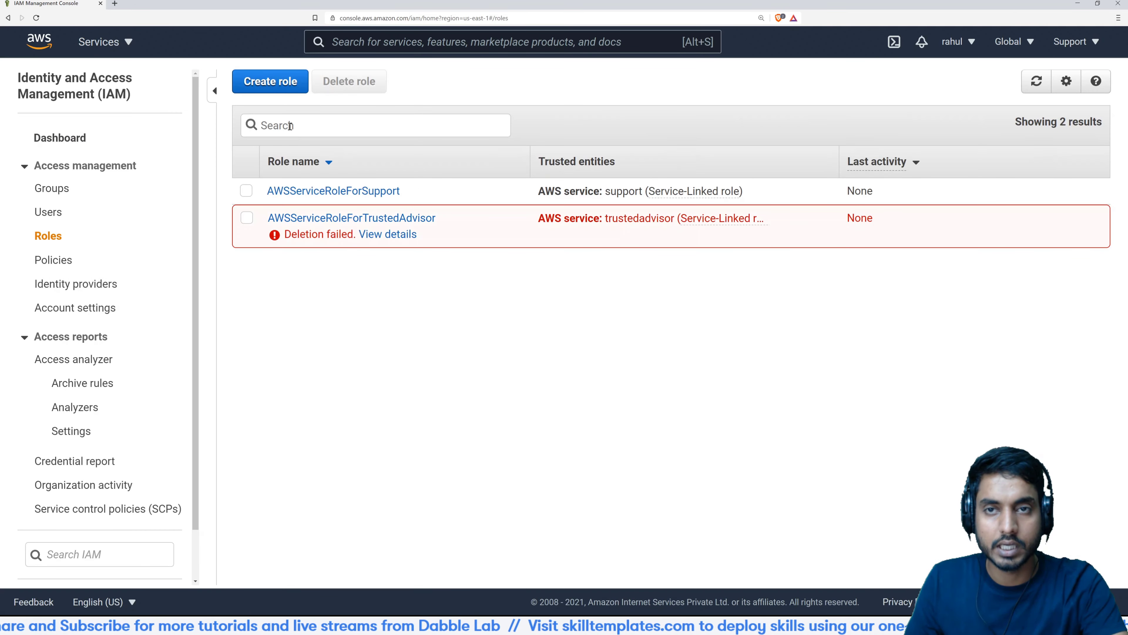
- Start a new role with AWS service as trusted entity and Lambda as use case, and proceed to its permissions
{"action": "left_click", "coordinate": [275, 82]}
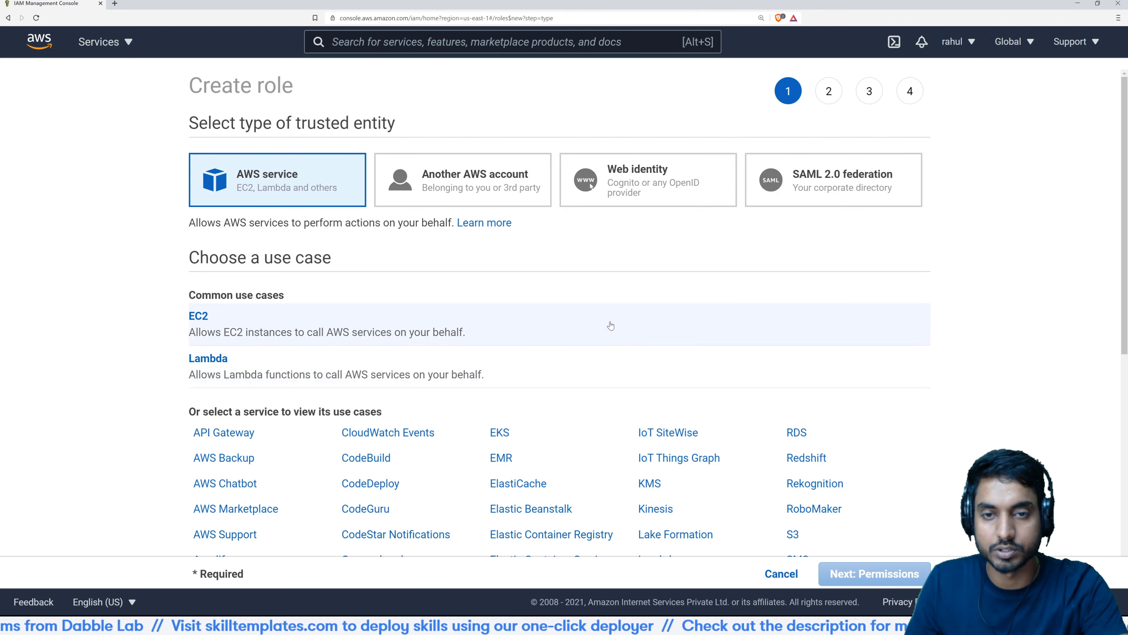
{"action": "scroll", "coordinate": [400, 331], "scroll_direction": "down", "scroll_amount": 1}
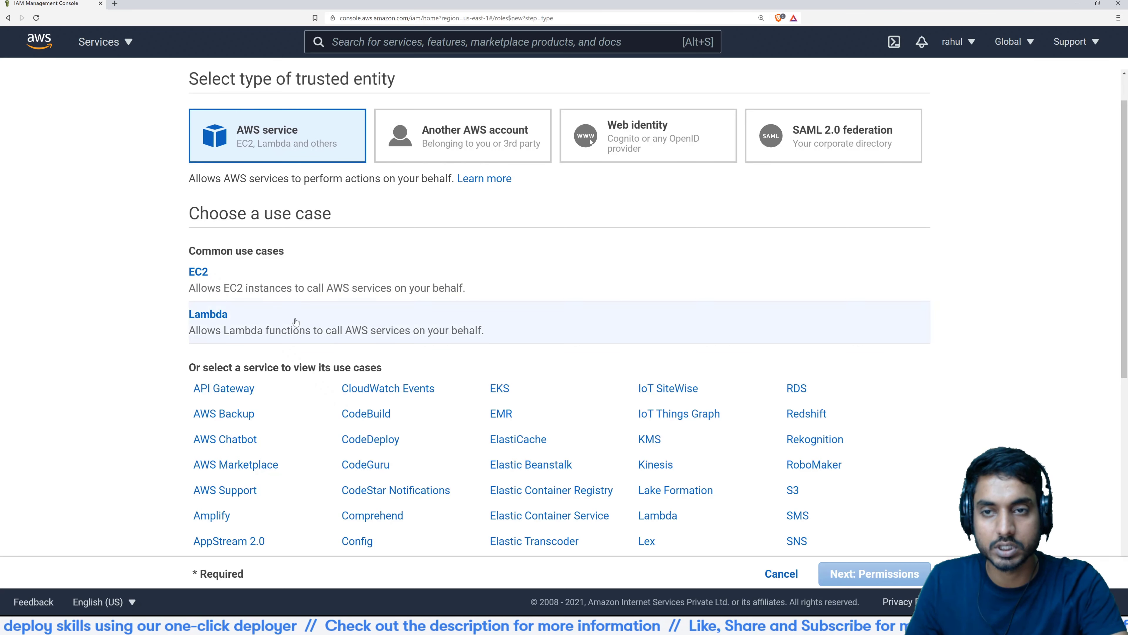
{"action": "scroll", "coordinate": [317, 221], "scroll_direction": "down", "scroll_amount": 1}
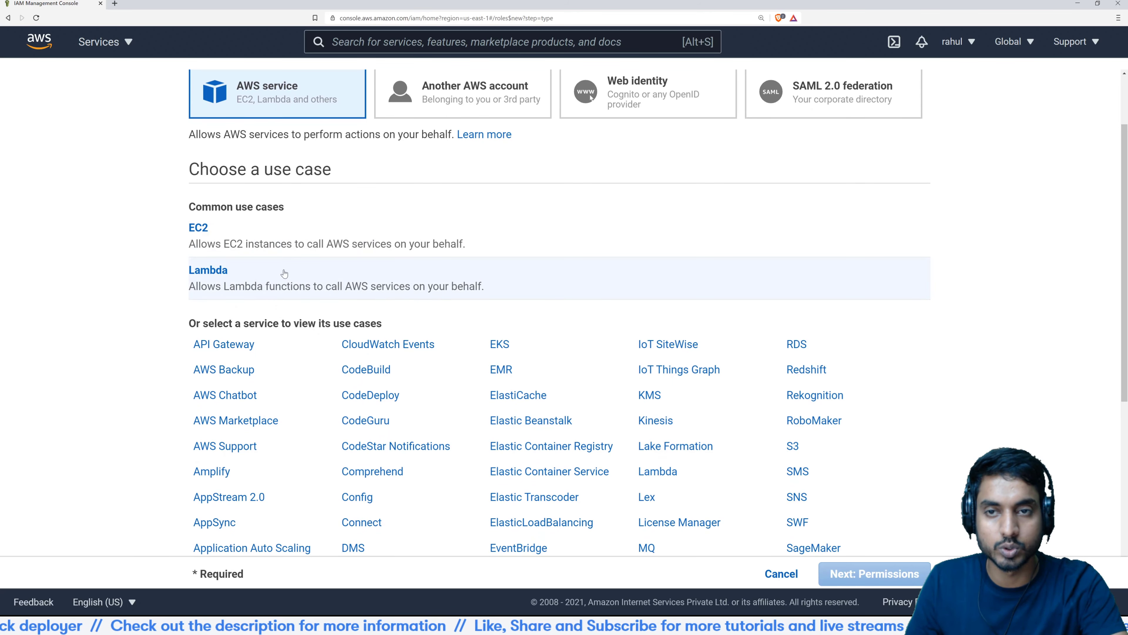
{"action": "left_click", "coordinate": [274, 275]}
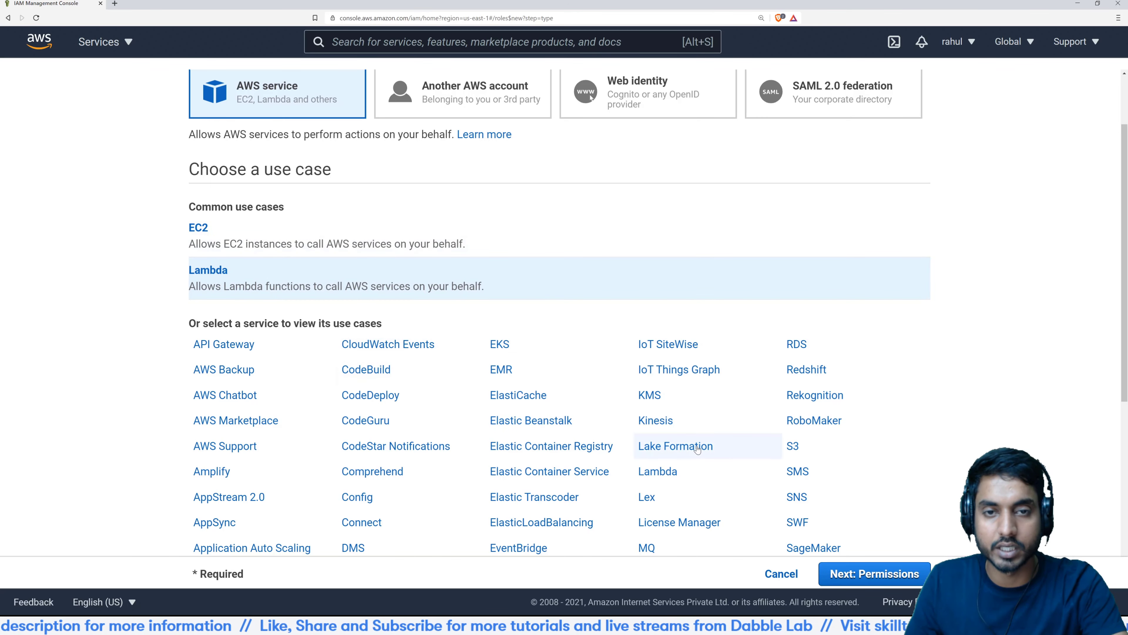
{"action": "scroll", "coordinate": [660, 454], "scroll_direction": "down", "scroll_amount": 2}
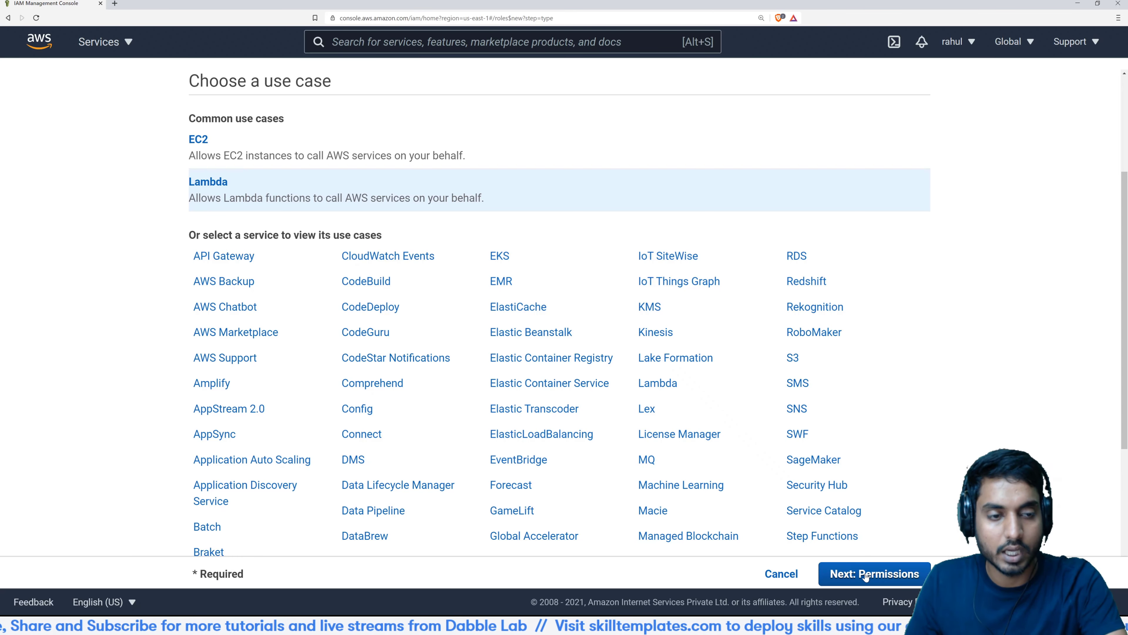
{"action": "left_click", "coordinate": [866, 576]}
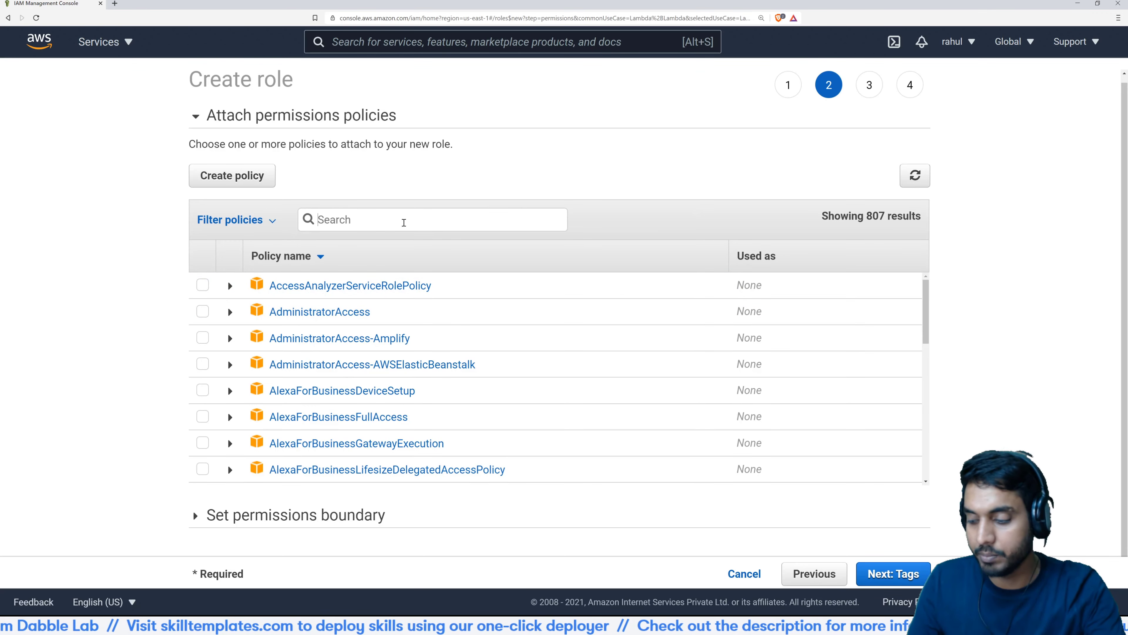
- Attach the AmazonDynamoDBFullAccess policy to the new role and proceed to the review without adding tags
{"action": "type", "text": "dyna"}
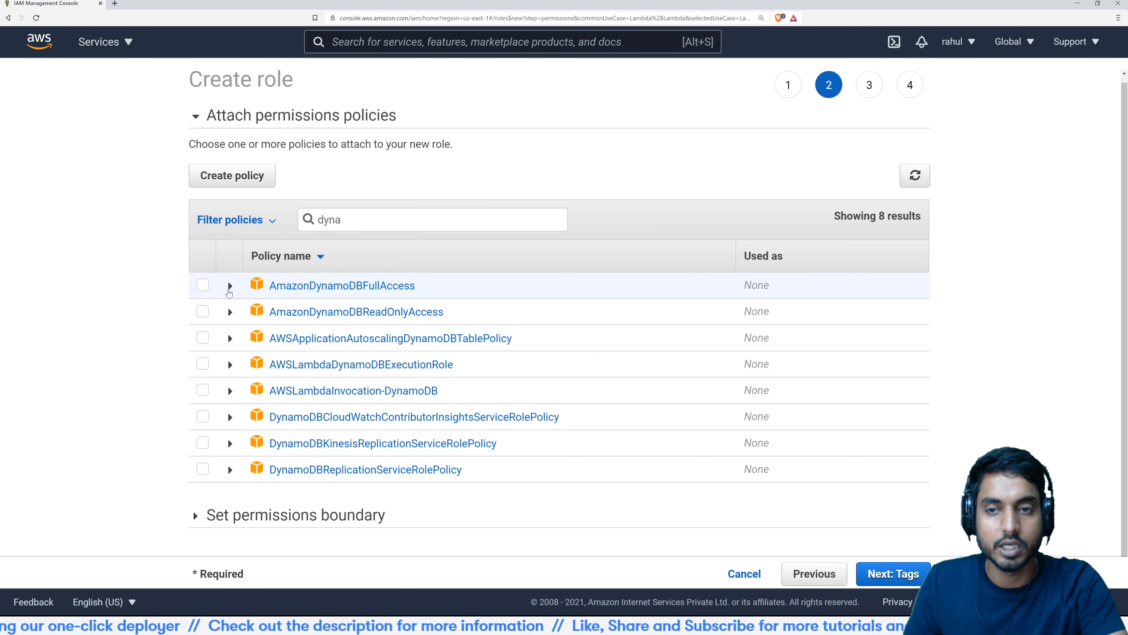
{"action": "left_click", "coordinate": [202, 285]}
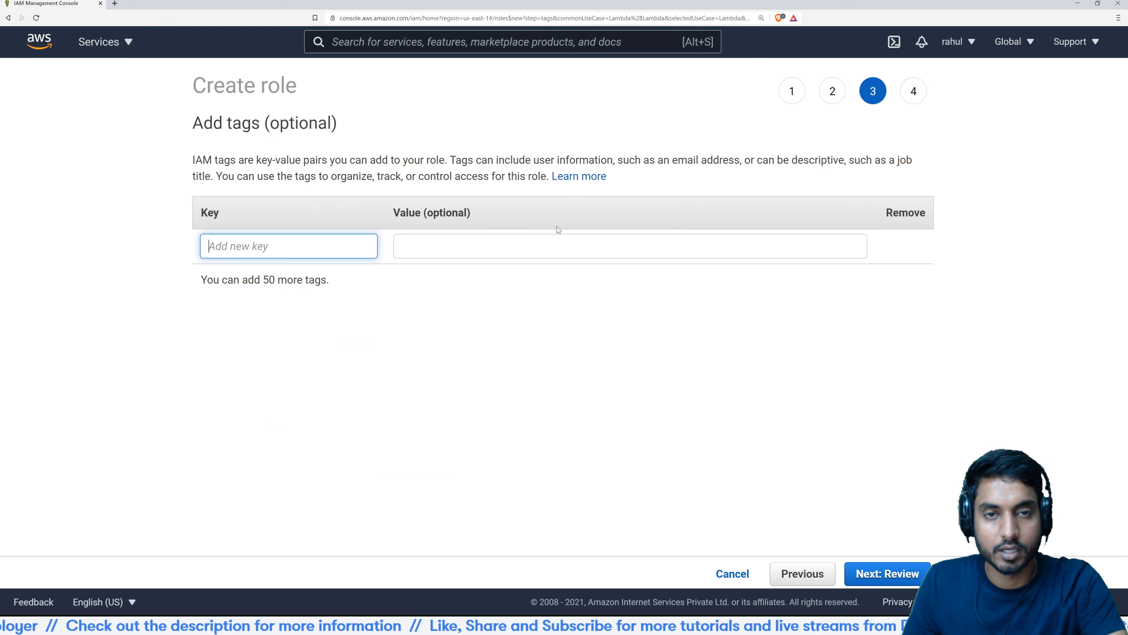
{"action": "left_click", "coordinate": [905, 574]}
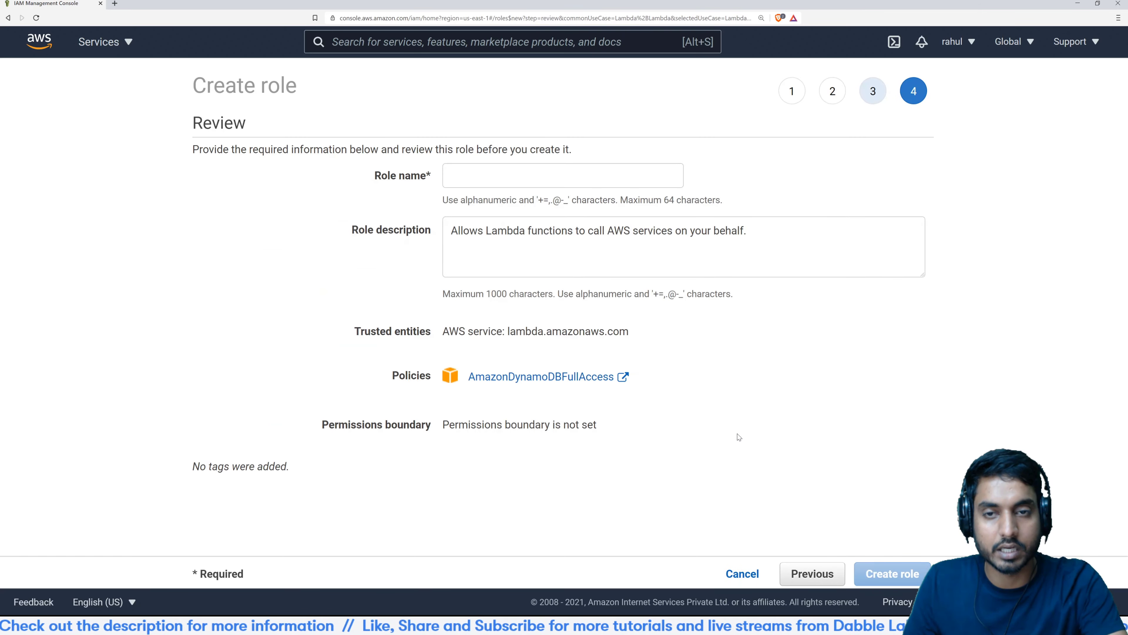
- Create the role as AlexaHostedLambdaRole with the description "Allow Alexa-Hosted Skills to use AWS services"
{"action": "left_click", "coordinate": [507, 175]}
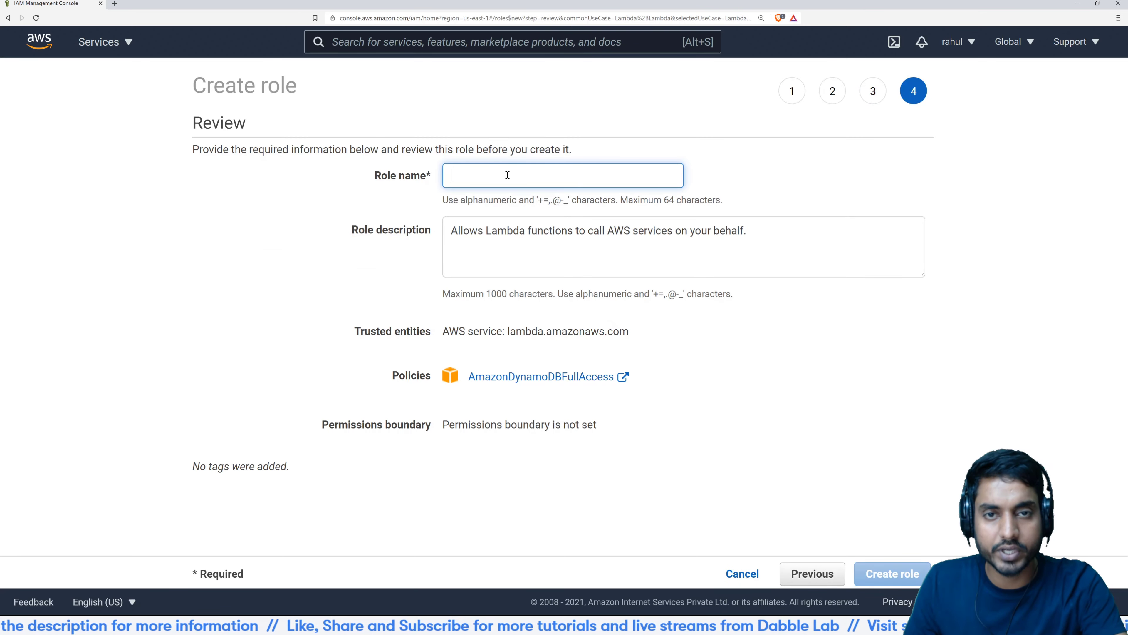
{"action": "type", "text": "AlexaHostedLambdaRole"}
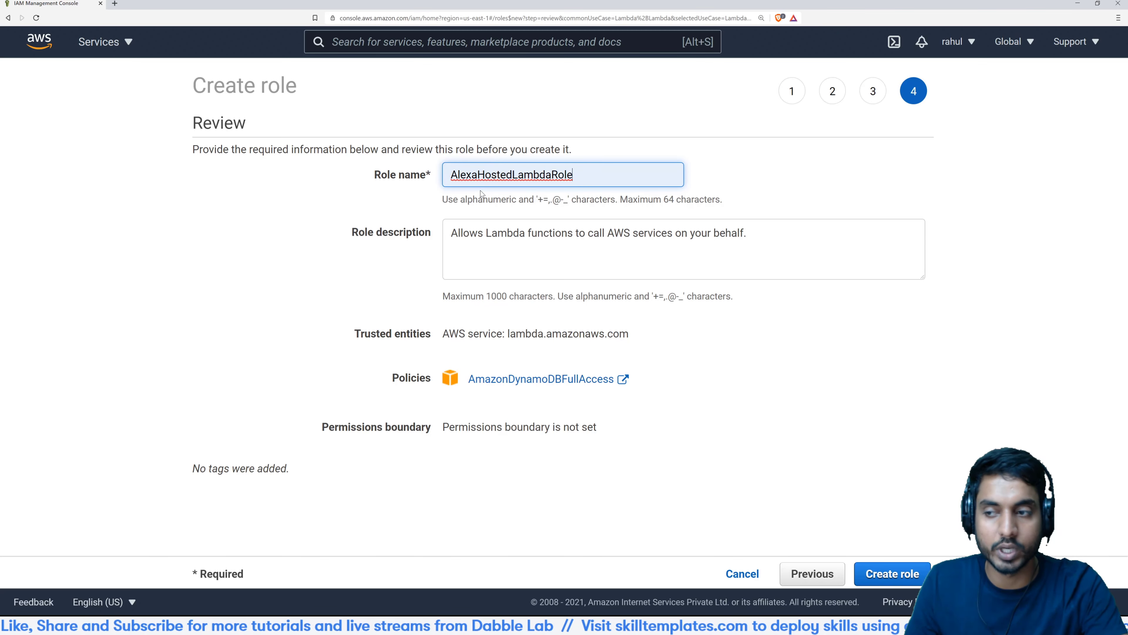
{"action": "left_click", "coordinate": [587, 246]}
{"action": "key", "text": "ctrl+a"}
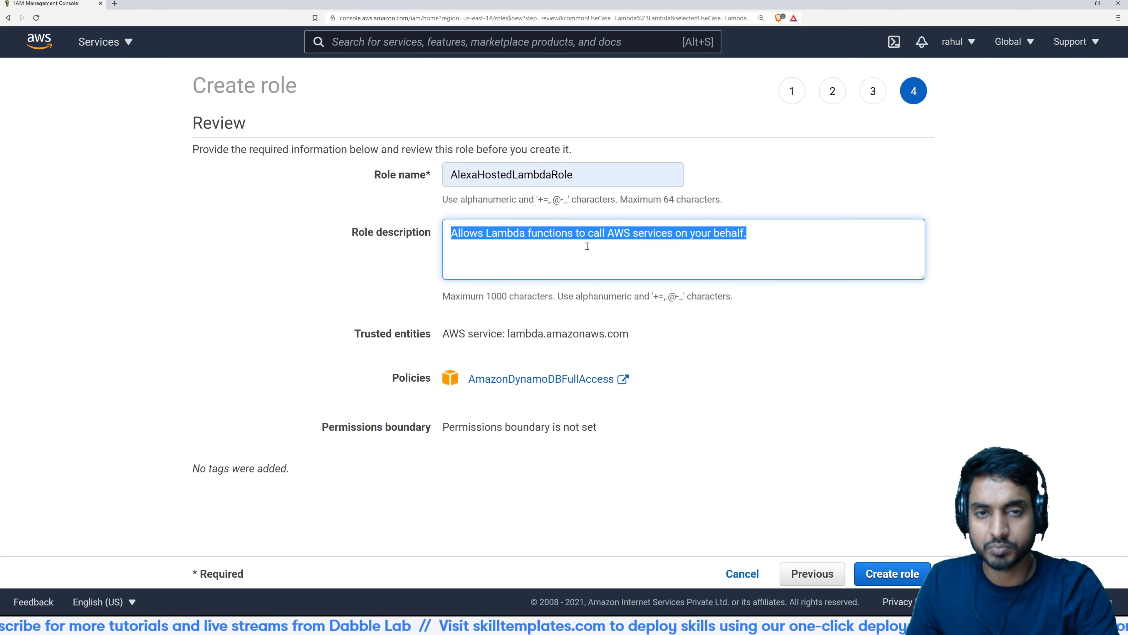
{"action": "type", "text": "Allow "}
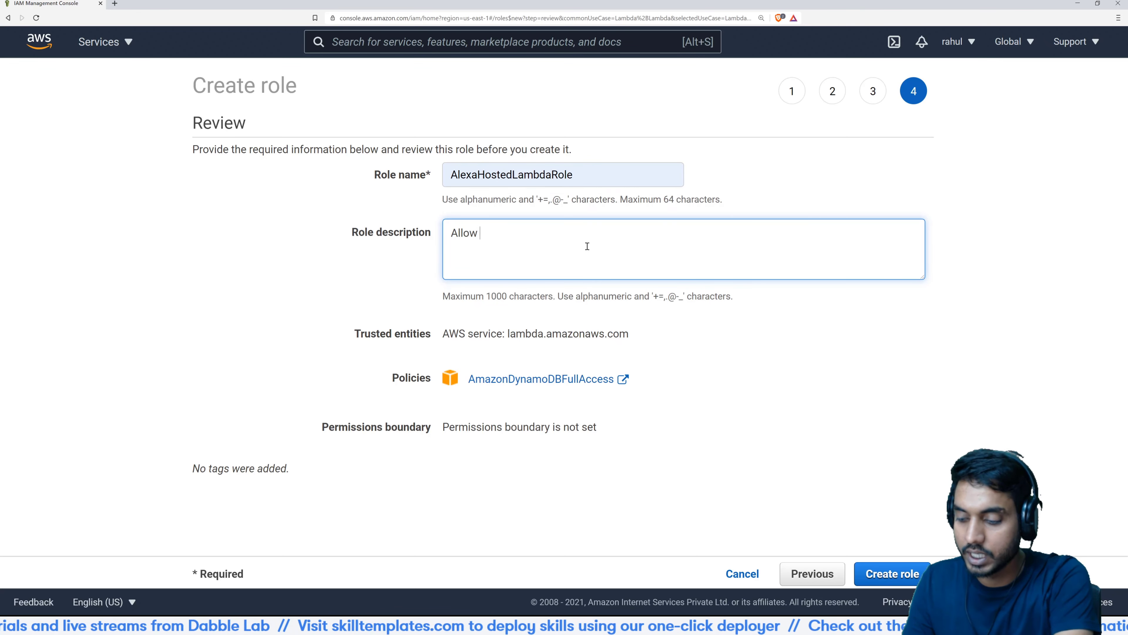
{"action": "type", "text": "Alexa-"}
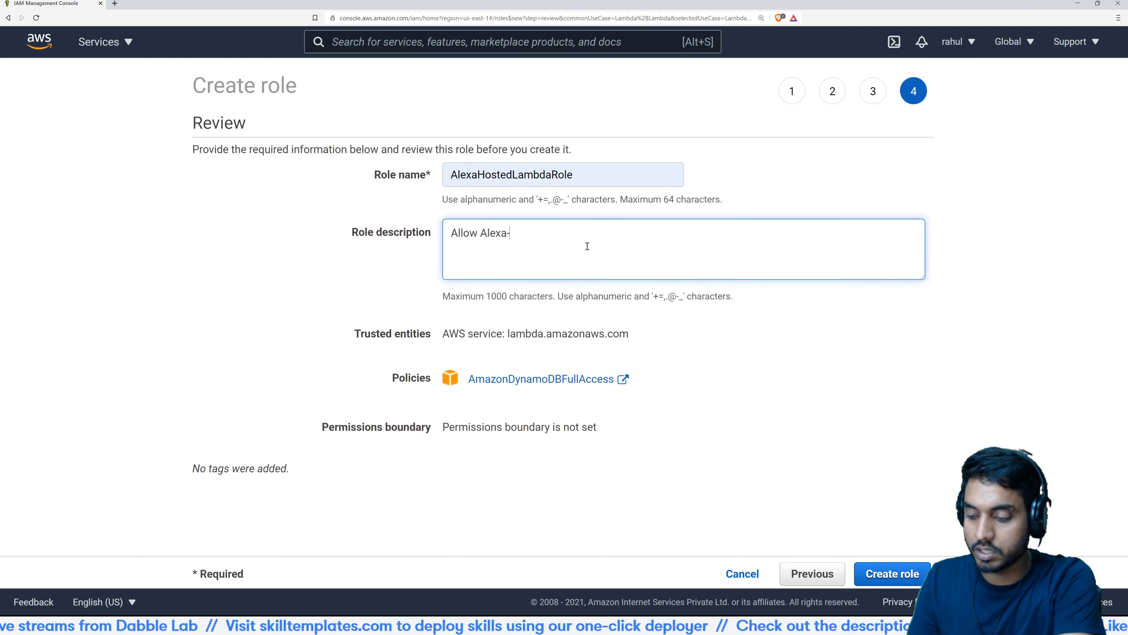
{"action": "type", "text": "Hosted S"}
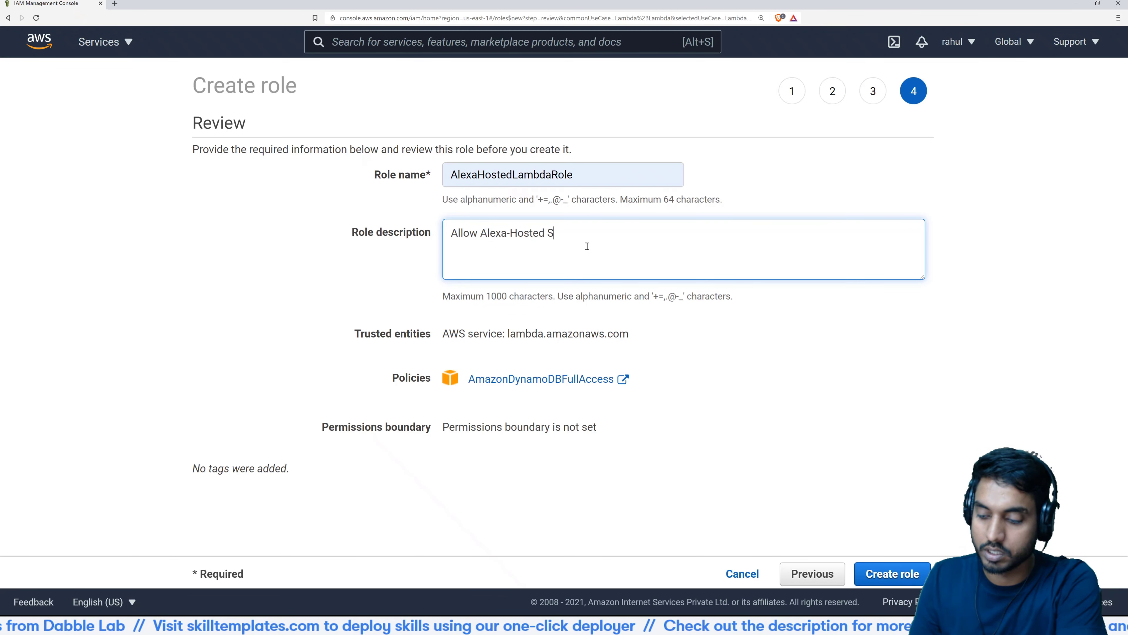
{"action": "type", "text": "kills to use"}
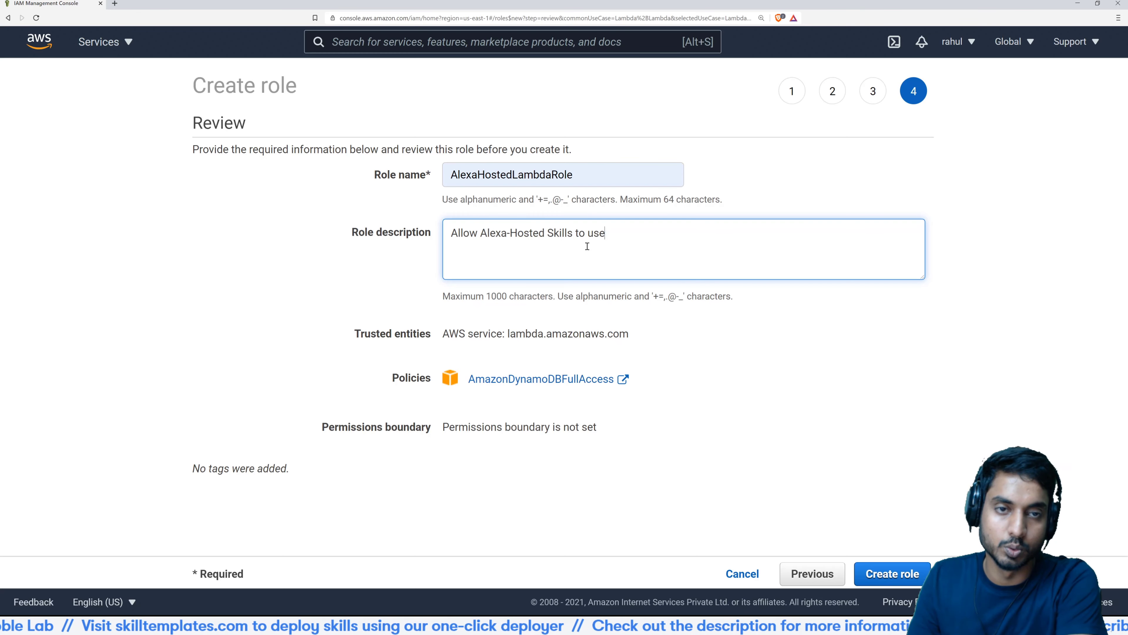
{"action": "type", "text": " AWS serv"}
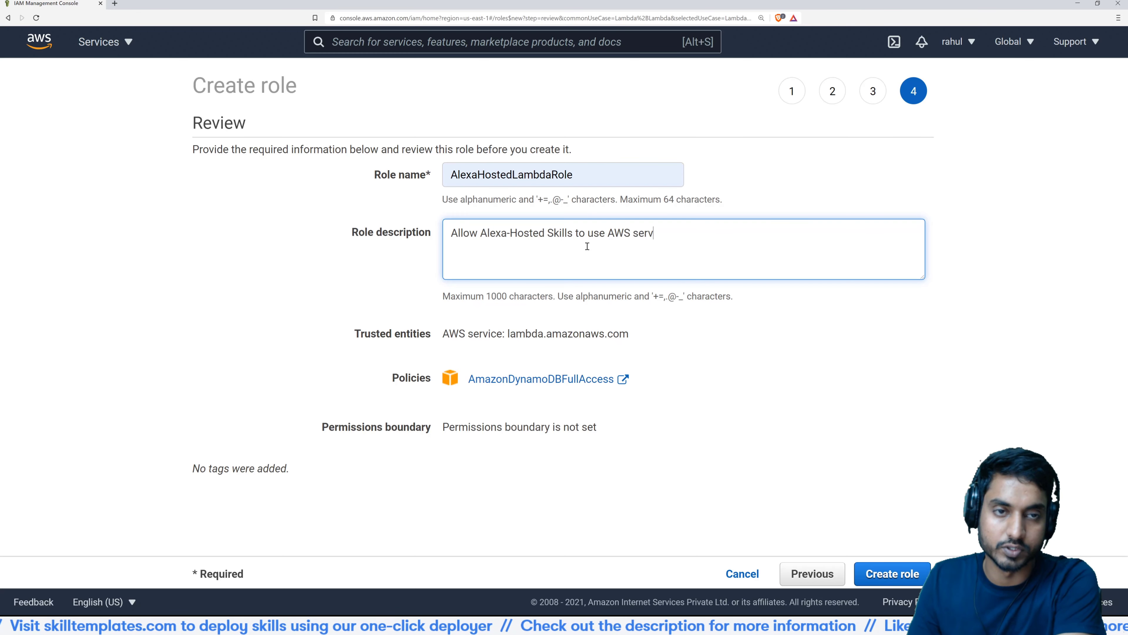
{"action": "type", "text": "ices"}
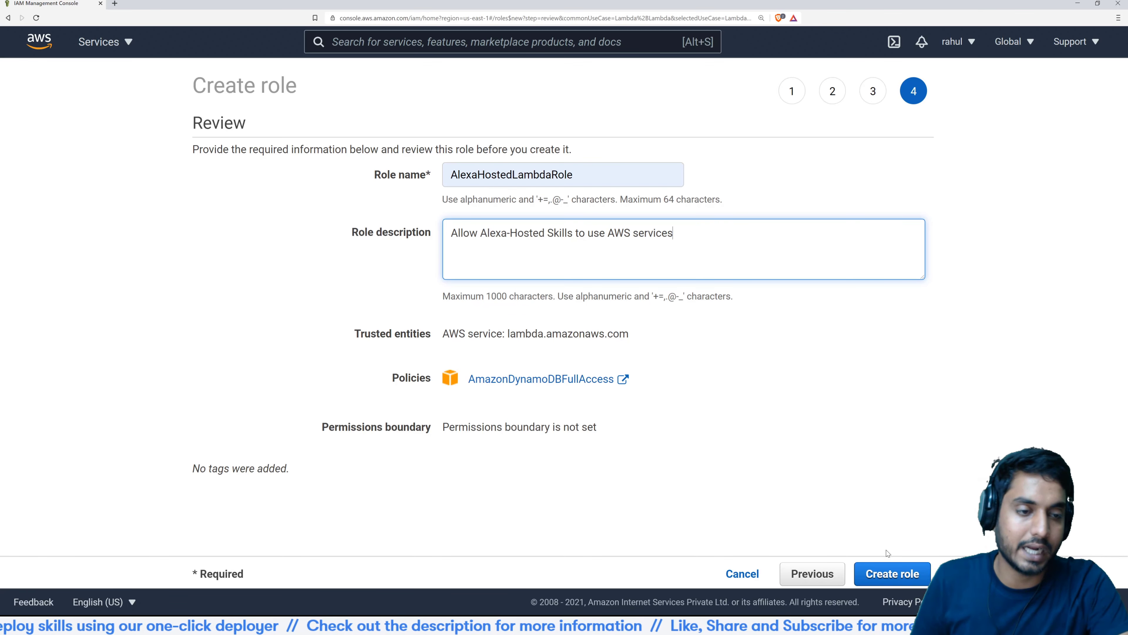
{"action": "left_click", "coordinate": [891, 574]}
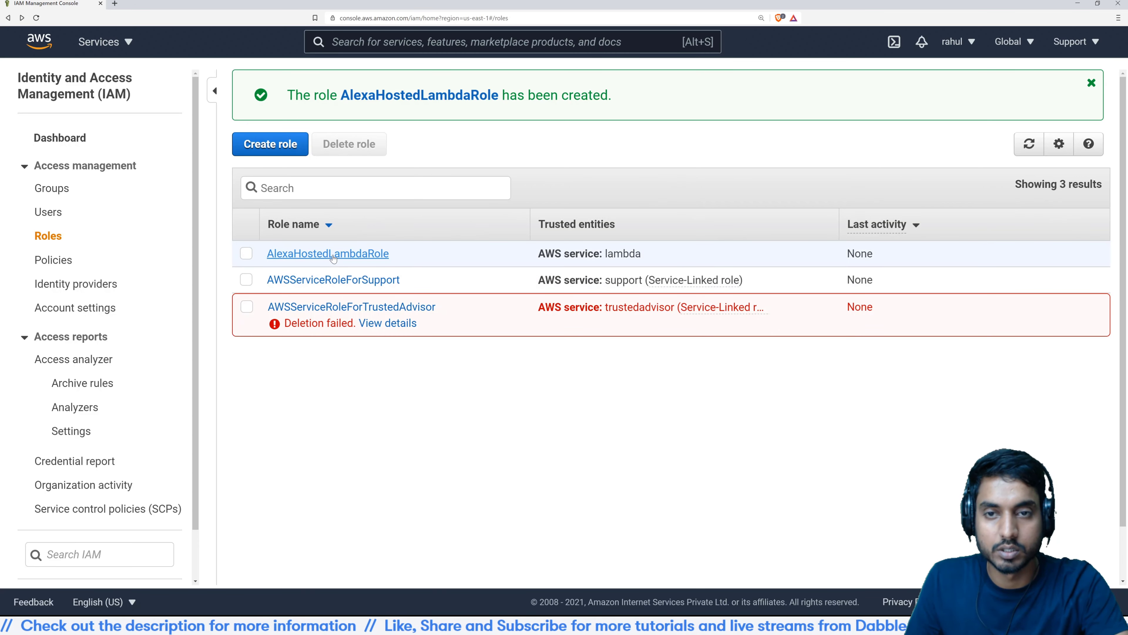
- Open the trust relationship policy document of AlexaHostedLambdaRole for editing
{"action": "left_click", "coordinate": [341, 262]}
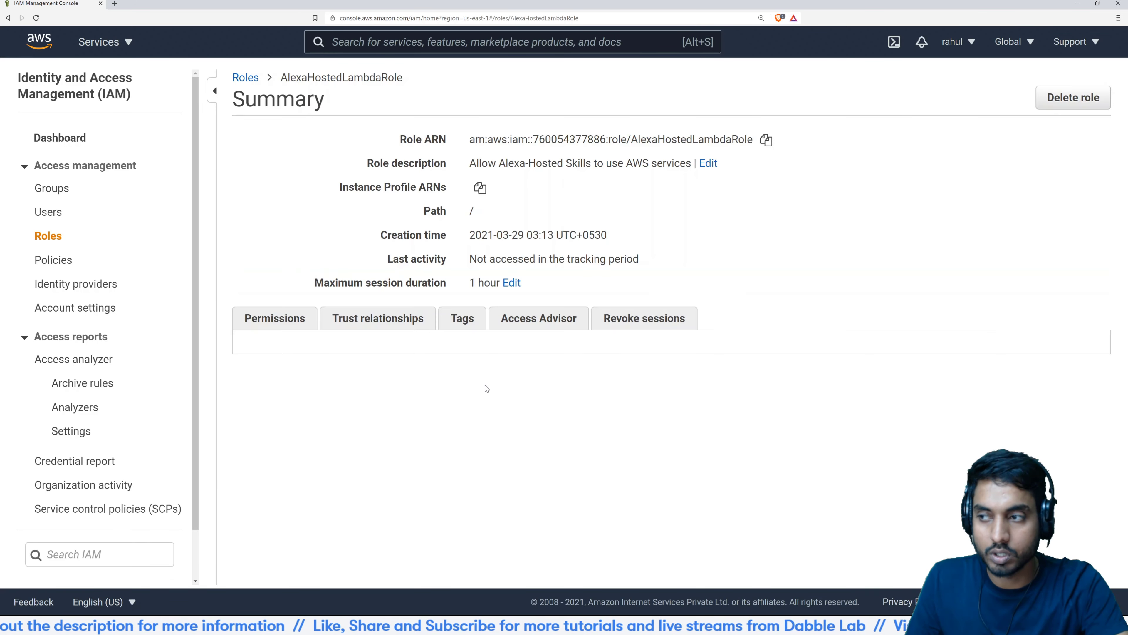
{"action": "key", "text": "ctrl+plus"}
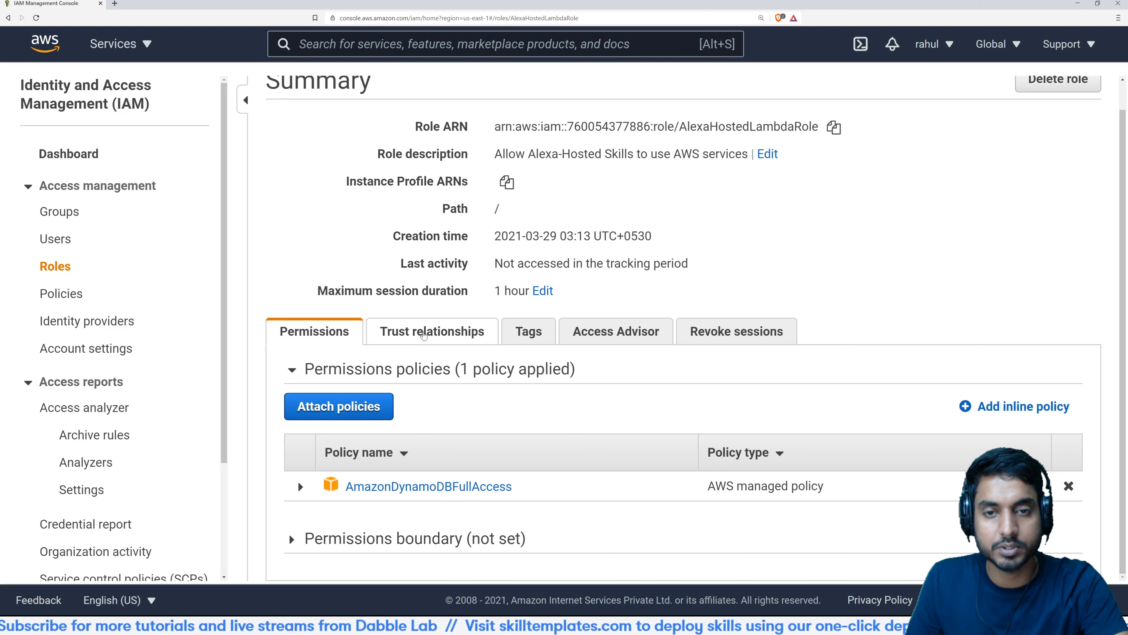
{"action": "left_click", "coordinate": [423, 336]}
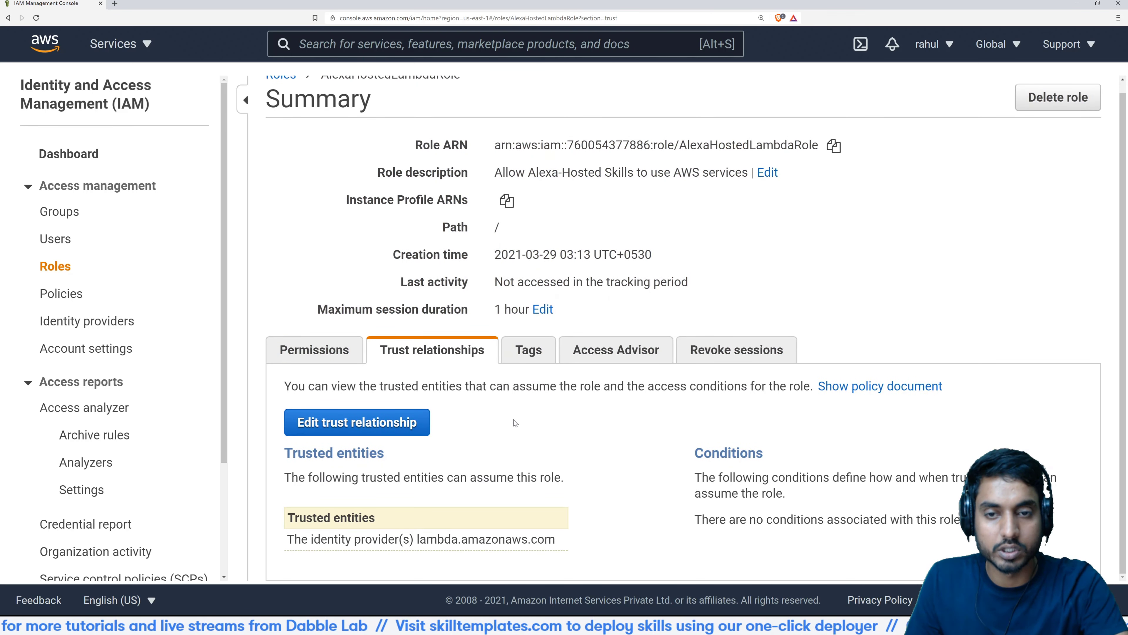
{"action": "left_click", "coordinate": [381, 430]}
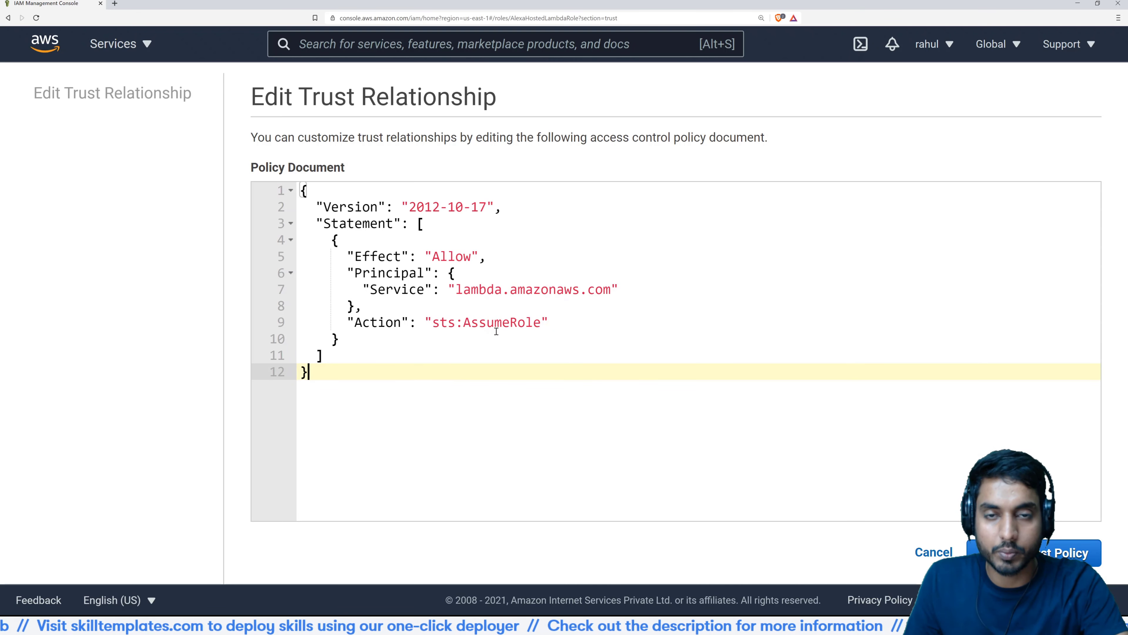
- Replace the Principal key "Service" with "AWS" in the trust policy and clear its lambda.amazonaws.com value
{"action": "double_click", "coordinate": [397, 290]}
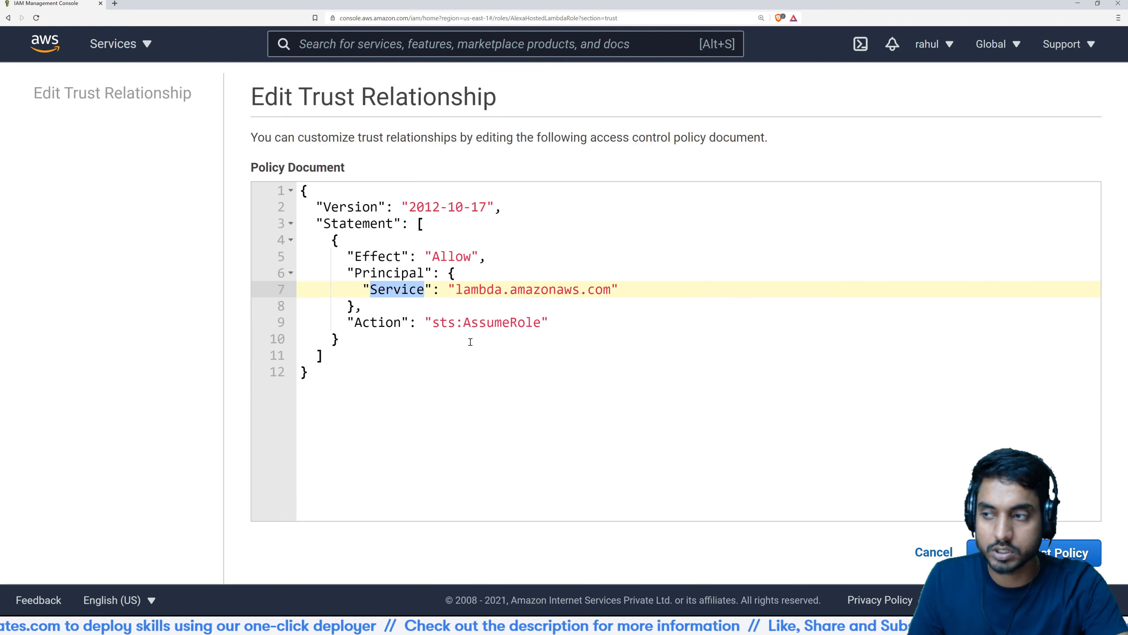
{"action": "type", "text": "AWS"}
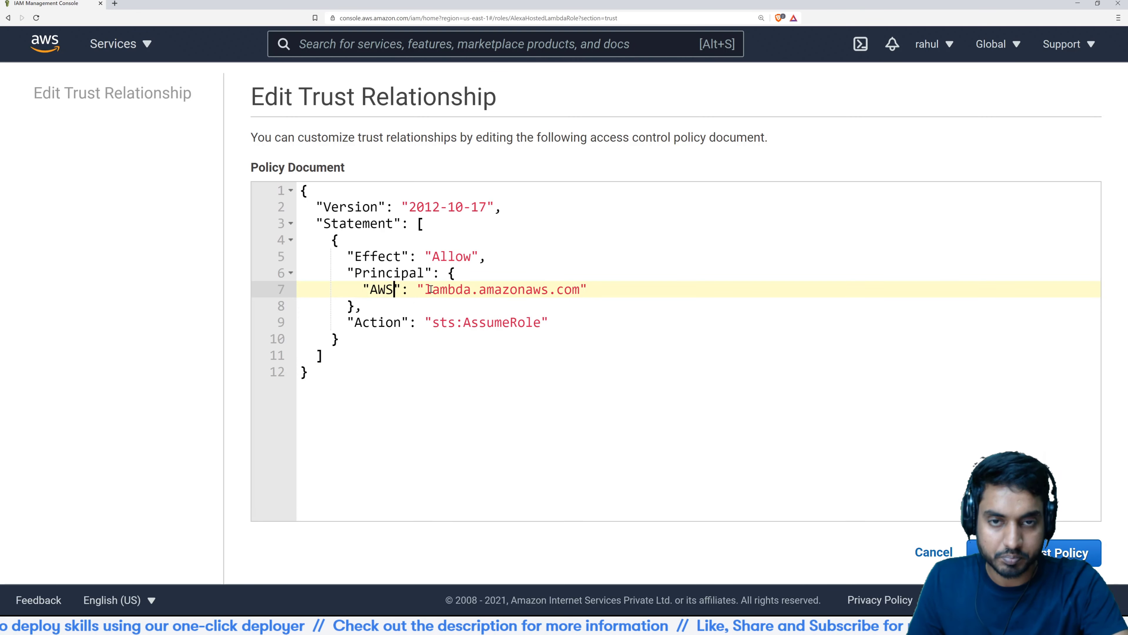
{"action": "left_click_drag", "start_coordinate": [425, 289], "coordinate": [579, 294]}
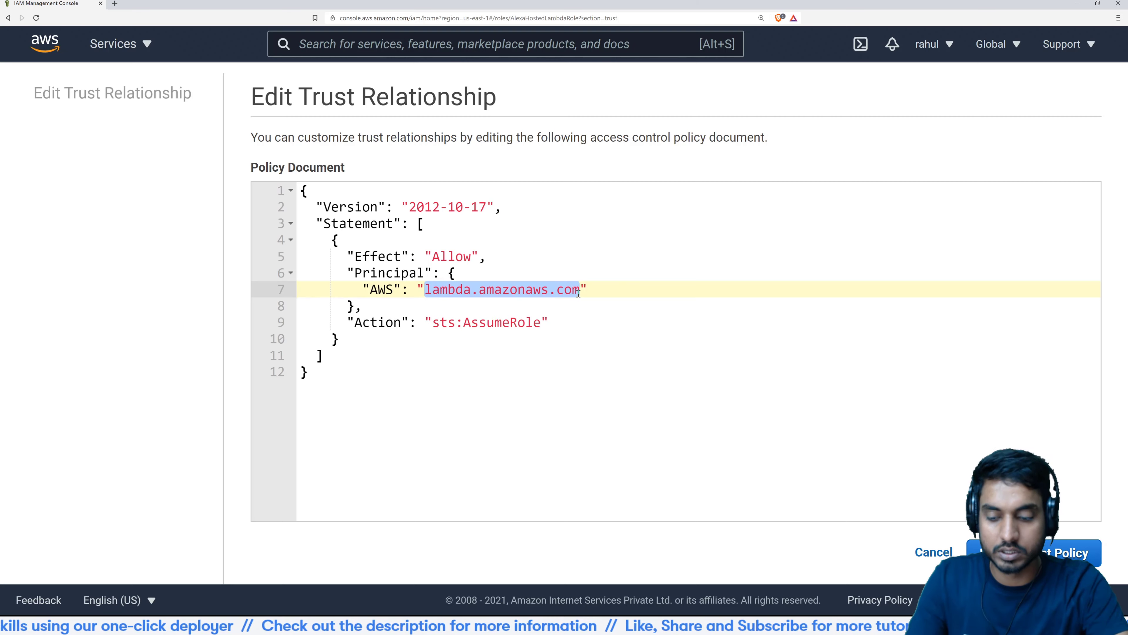
{"action": "key", "text": "BackSpace"}
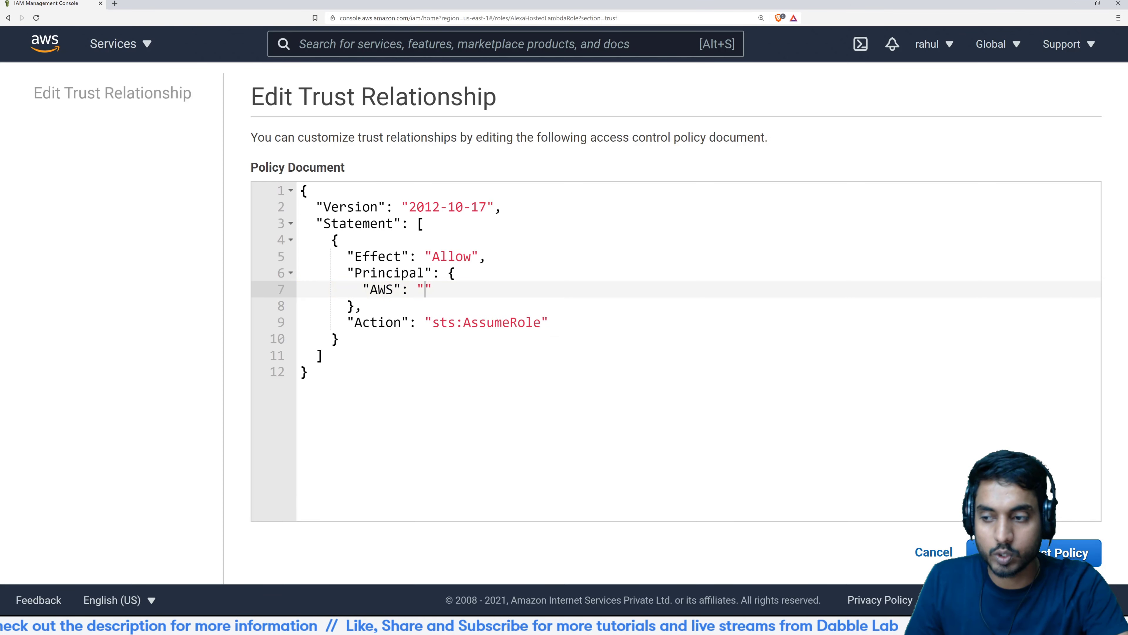
- Copy the AWS Lambda Execution Role ARN from the Alexa developer console, set it as the AWS principal in the trust policy, and update the policy
{"action": "key", "text": "alt+Tab"}
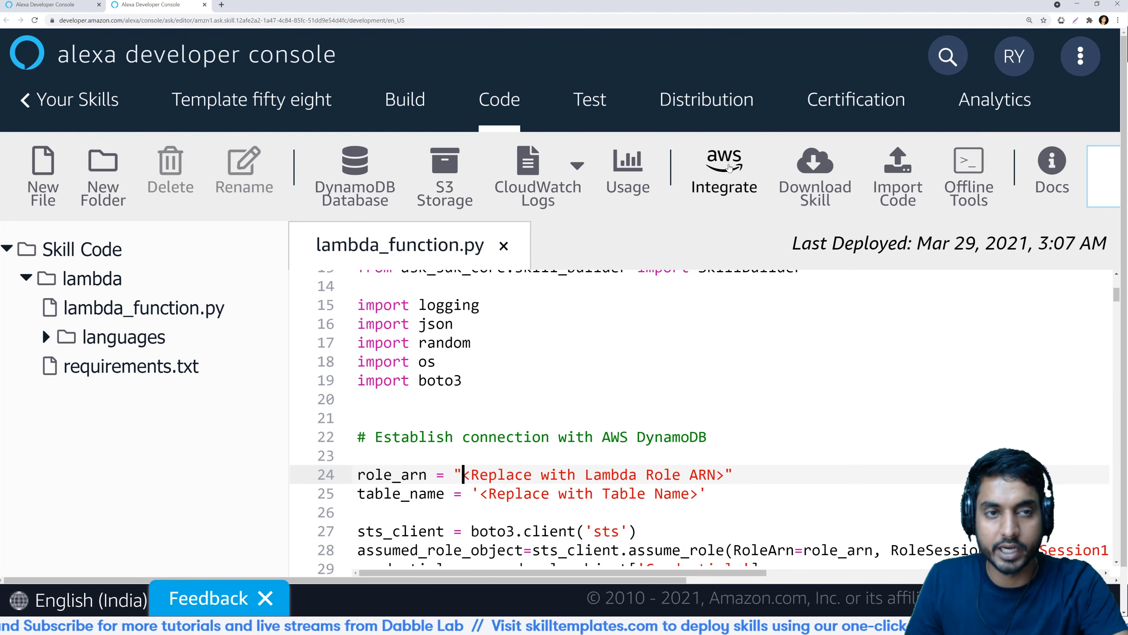
{"action": "left_click", "coordinate": [730, 169]}
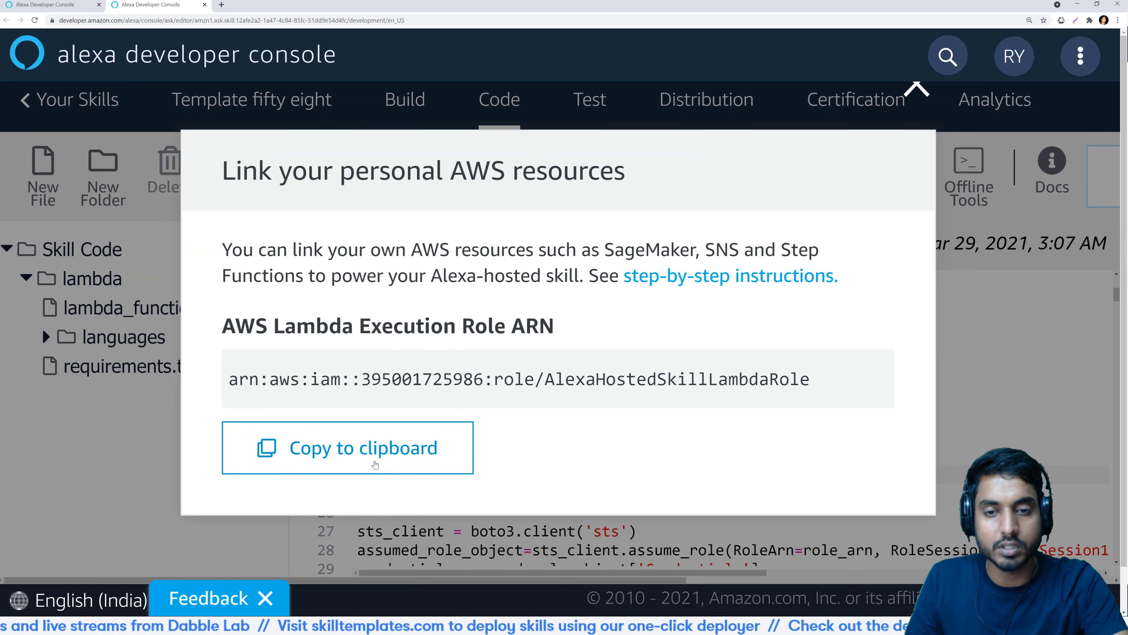
{"action": "left_click", "coordinate": [382, 448]}
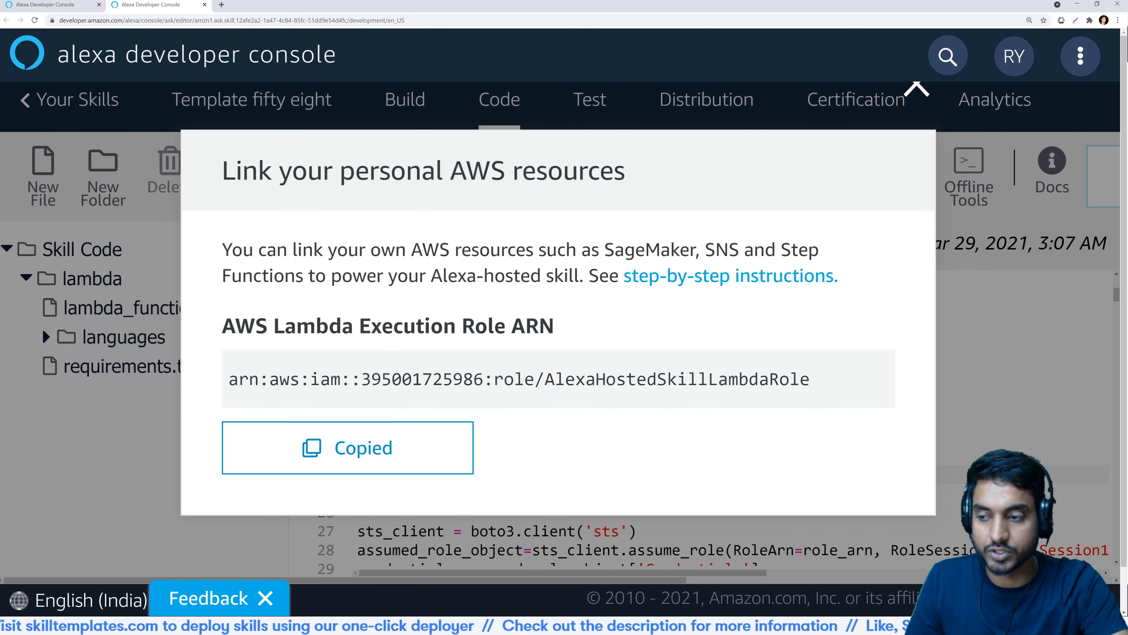
{"action": "key", "text": "alt+Tab"}
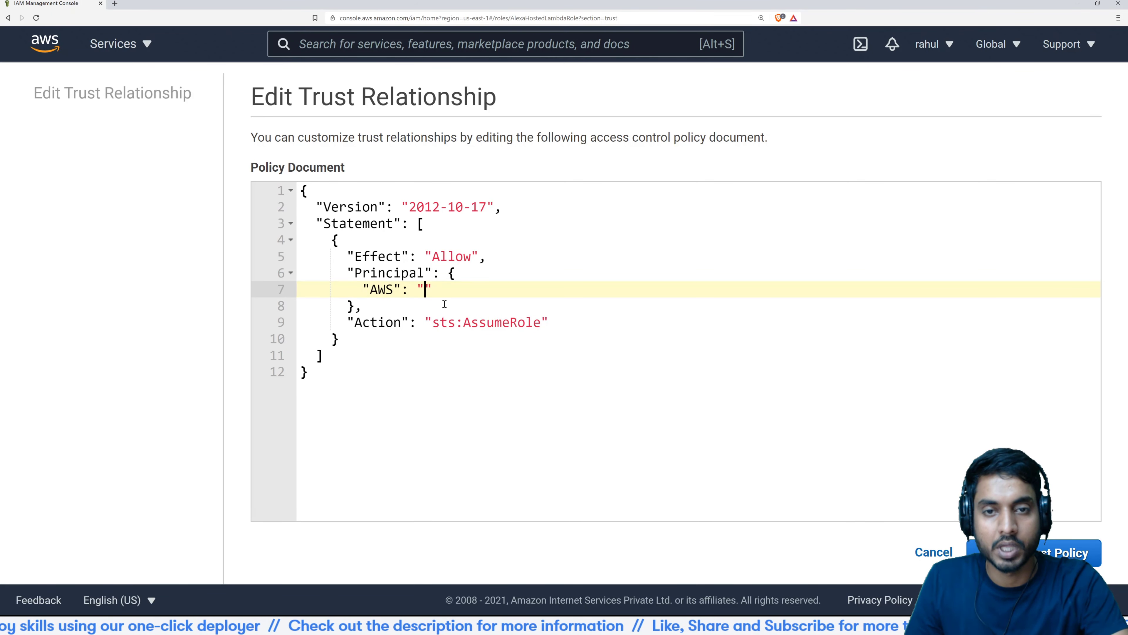
{"action": "key", "text": "ctrl+v"}
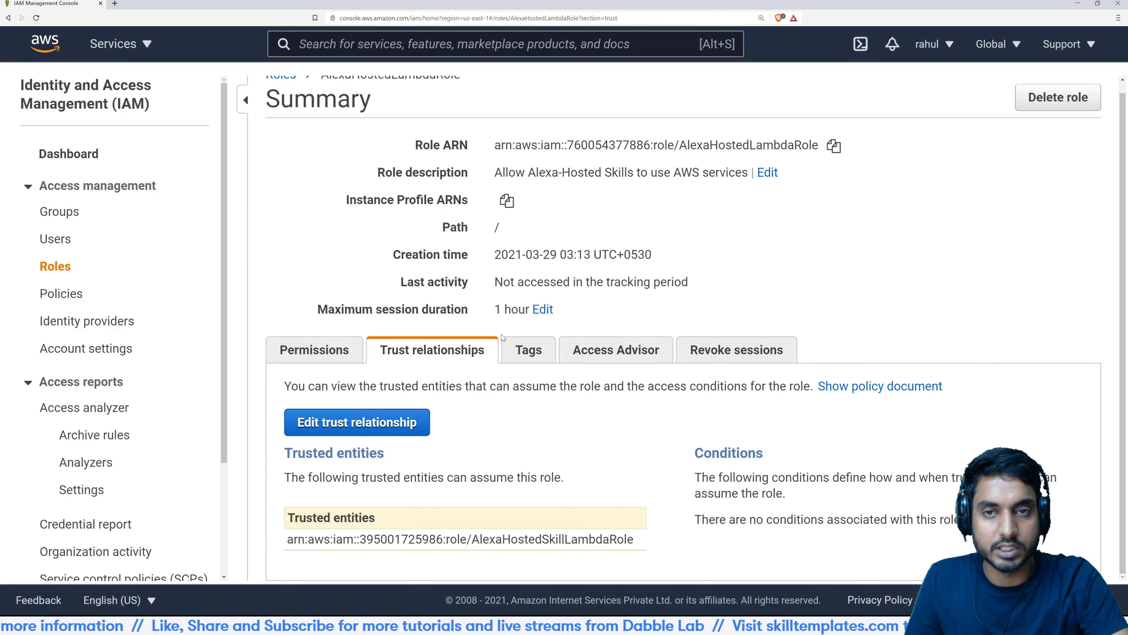
- Copy the Role ARN of AlexaHostedLambdaRole from its summary page
{"action": "scroll", "coordinate": [573, 347], "scroll_direction": "up", "scroll_amount": 1}
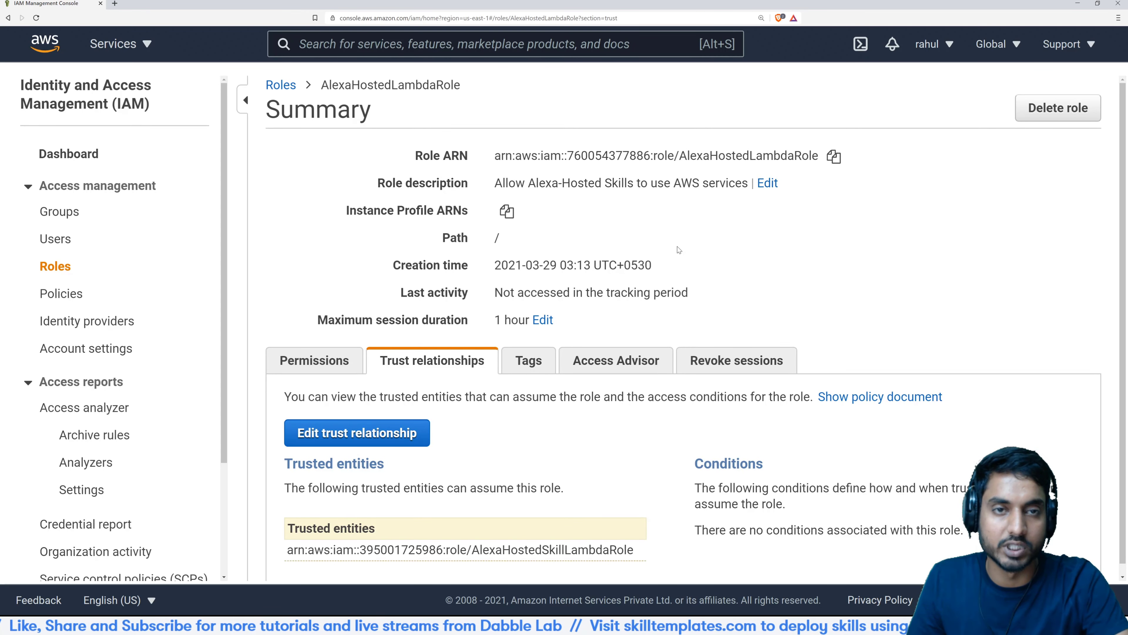
{"action": "left_click_drag", "start_coordinate": [413, 156], "coordinate": [612, 156]}
{"action": "triple_click", "coordinate": [656, 158]}
{"action": "left_click", "coordinate": [834, 156]}
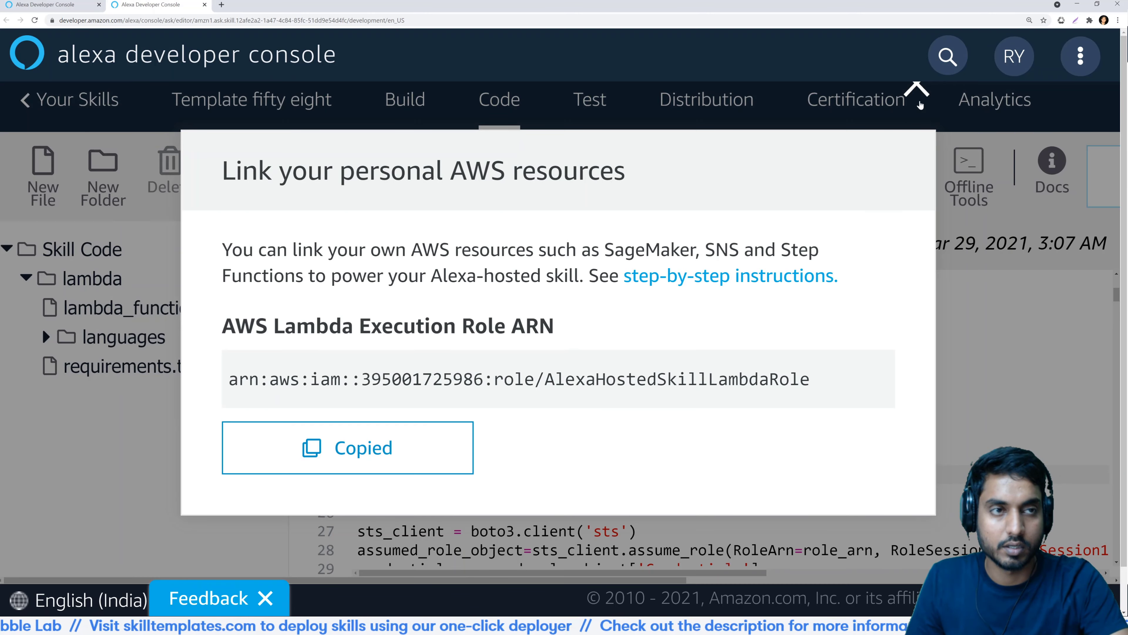
- In the Alexa developer console, replace the role_arn placeholder in lambda_function.py with the copied ARN of AlexaHostedLambdaRole
{"action": "left_click", "coordinate": [918, 91]}
{"action": "key", "text": "ctrl+minus"}
{"action": "key", "text": "ctrl+minus"}
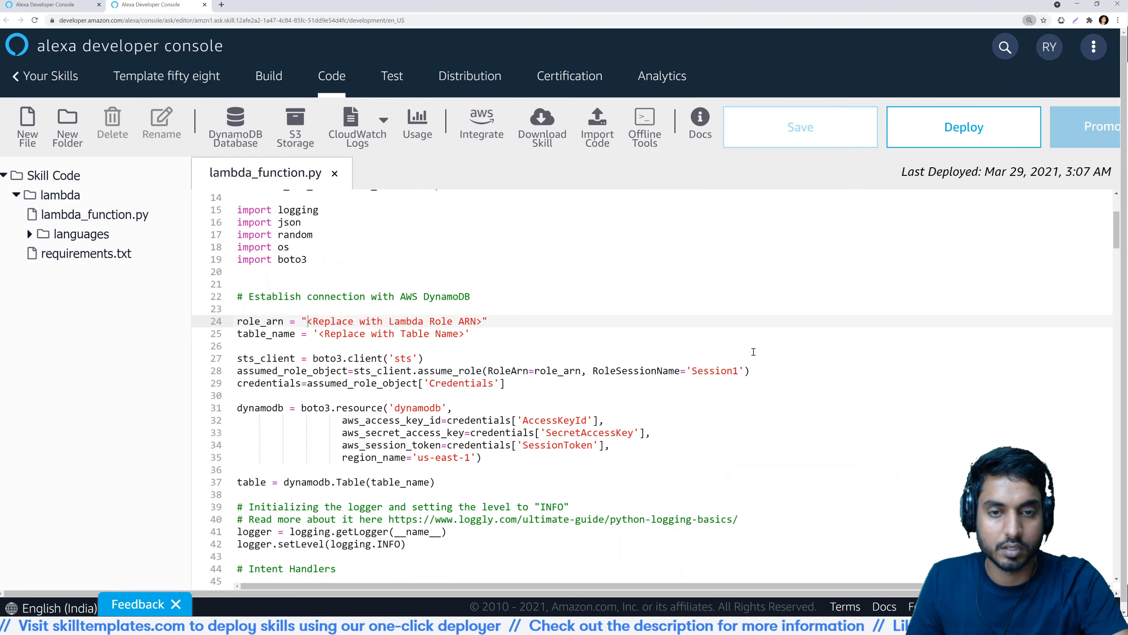
{"action": "key", "text": "ctrl+plus"}
{"action": "key", "text": "ctrl+plus"}
{"action": "scroll", "coordinate": [577, 355], "scroll_direction": "down", "scroll_amount": 3}
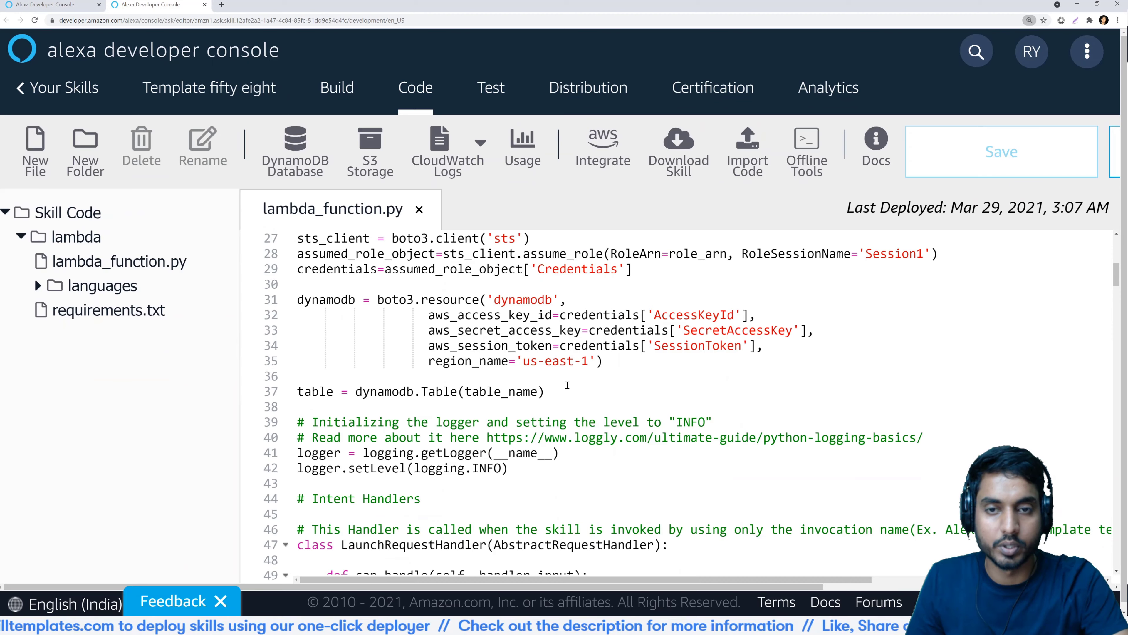
{"action": "scroll", "coordinate": [542, 386], "scroll_direction": "up", "scroll_amount": 2}
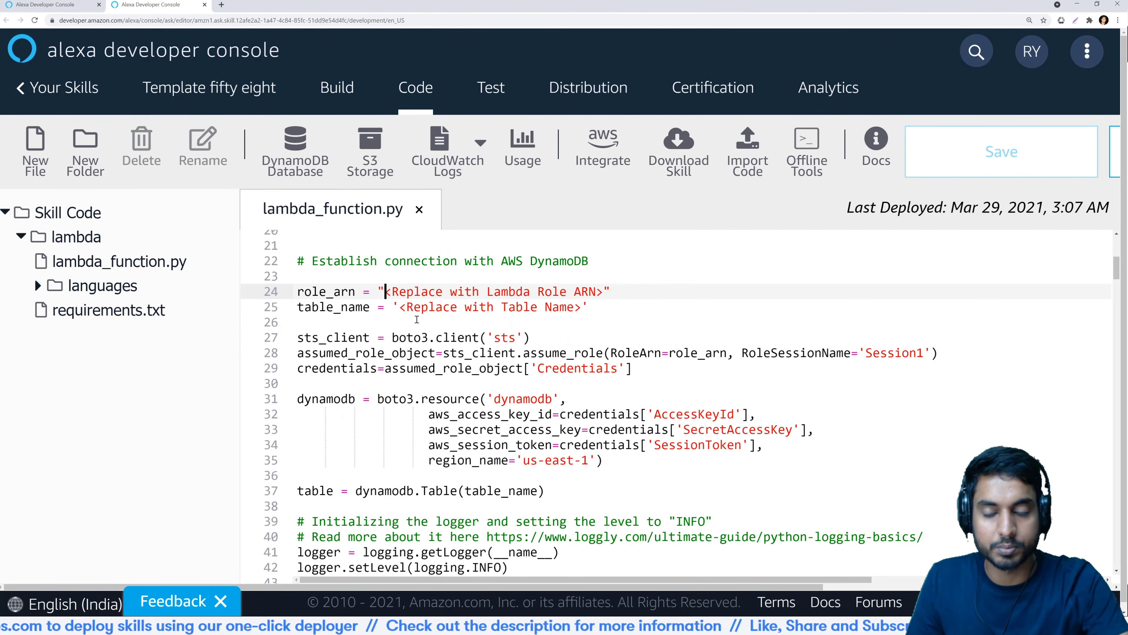
{"action": "key", "text": "shift+End"}
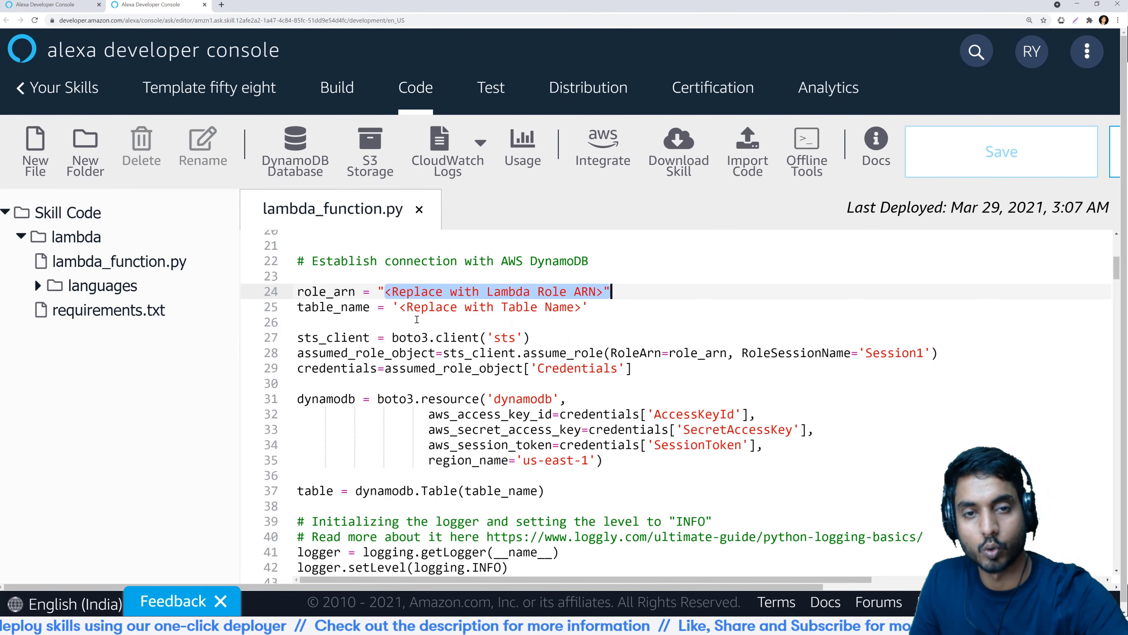
{"action": "key", "text": "shift+Left"}
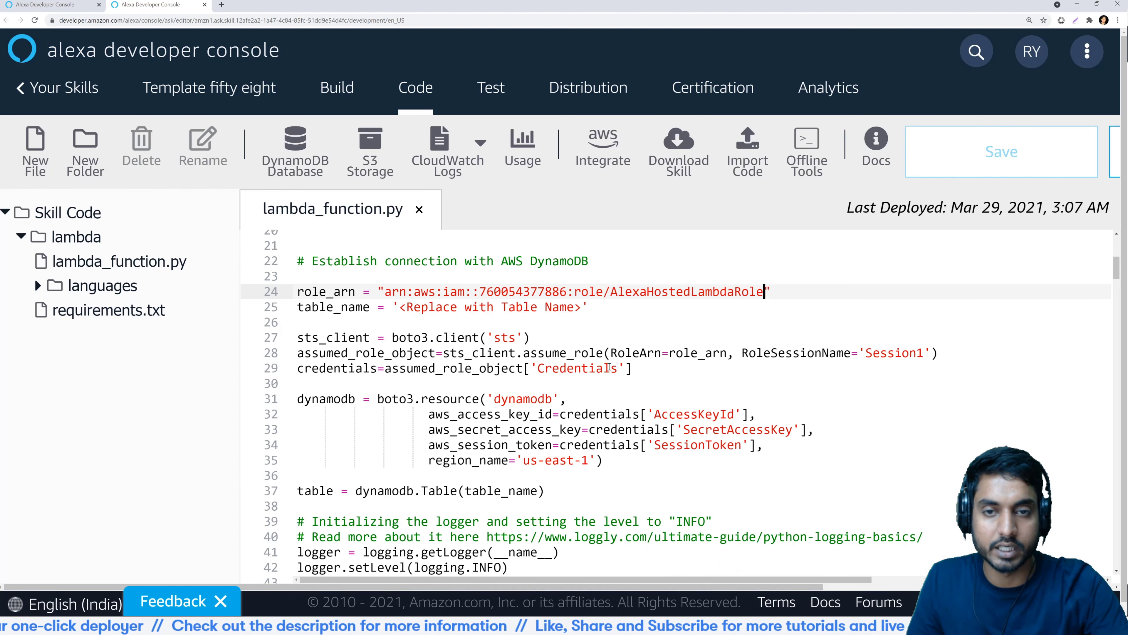
{"action": "key", "text": "ctrl+v"}
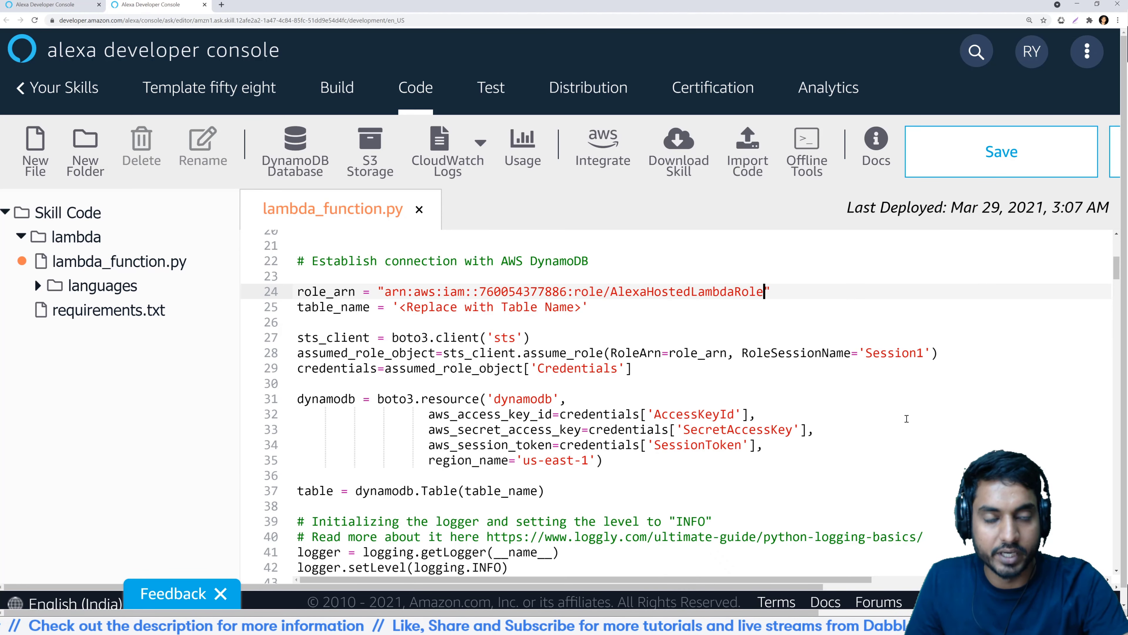
{"action": "scroll", "coordinate": [898, 410], "scroll_direction": "up", "scroll_amount": 2}
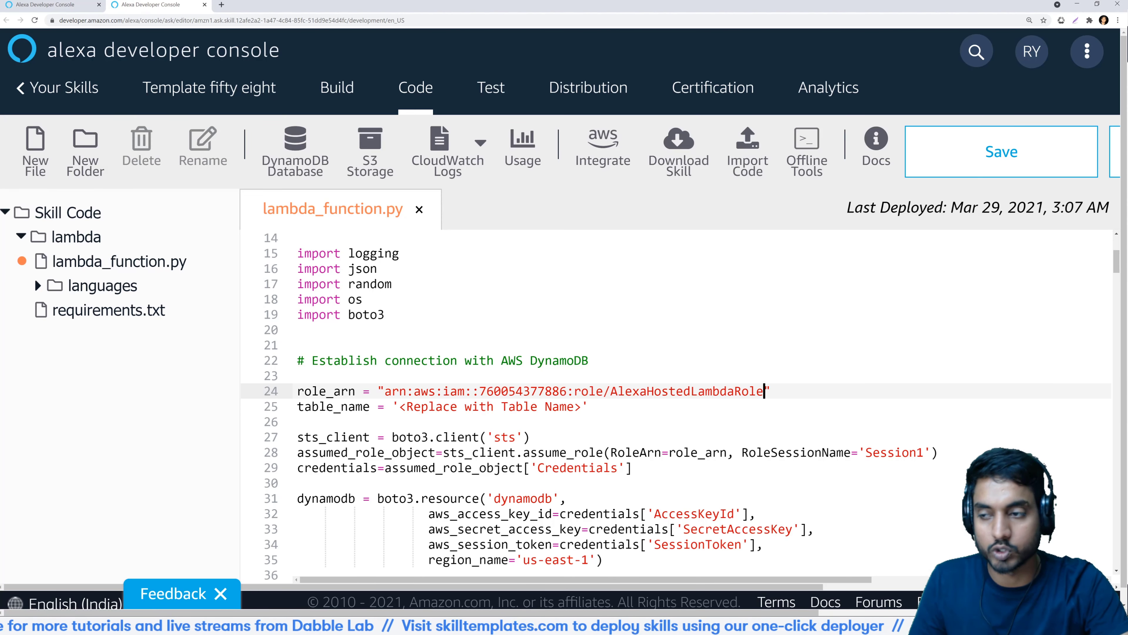
- Return to the AWS console, search for "dynamo", open the DynamoDB service and dismiss both announcement banners
{"action": "key", "text": "alt+Tab"}
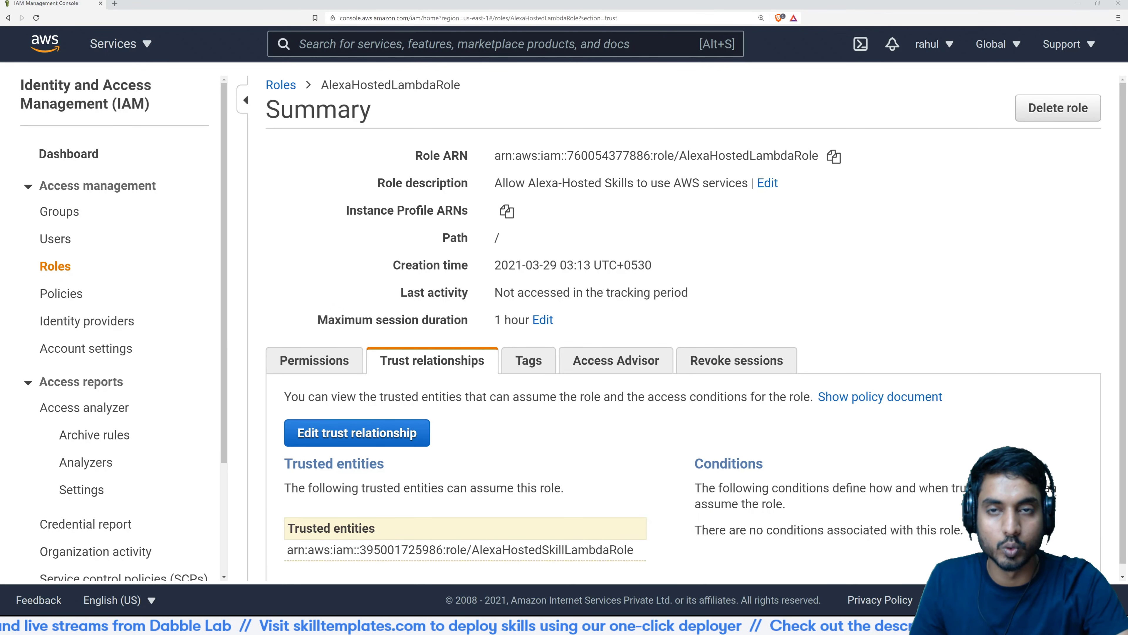
{"action": "left_click", "coordinate": [403, 46]}
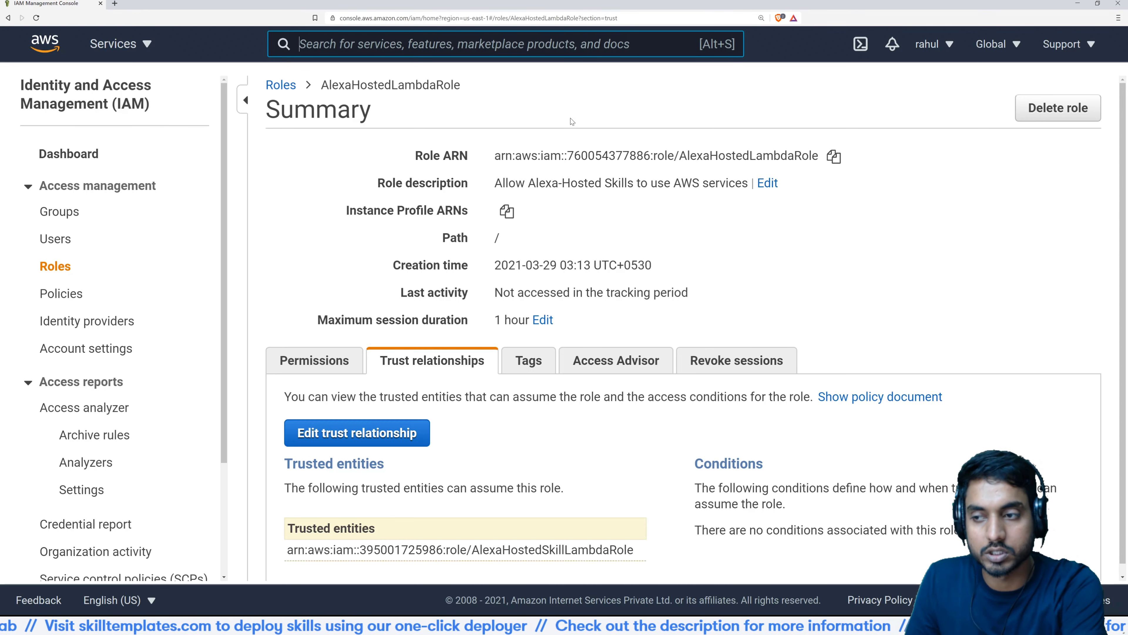
{"action": "type", "text": "dynamo"}
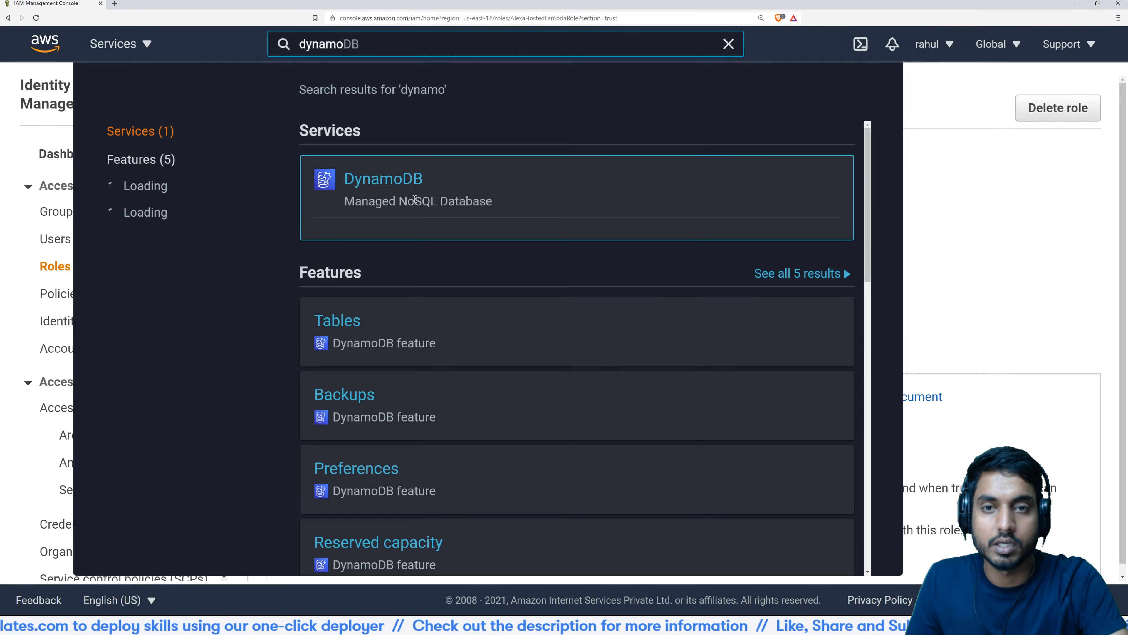
{"action": "left_click", "coordinate": [385, 184]}
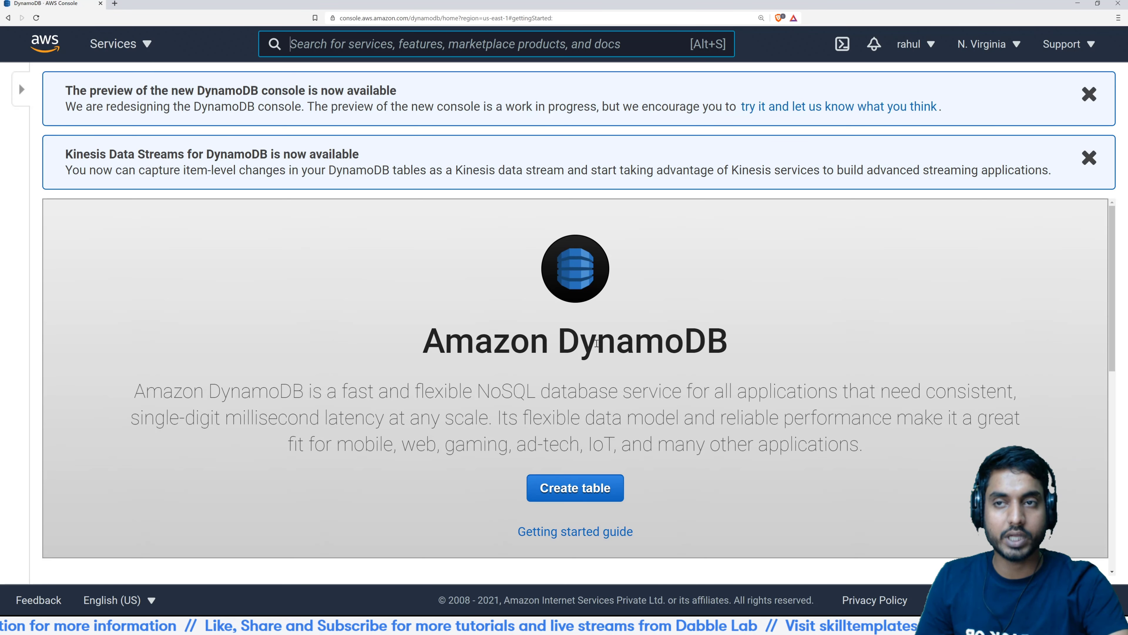
{"action": "left_click", "coordinate": [1089, 158]}
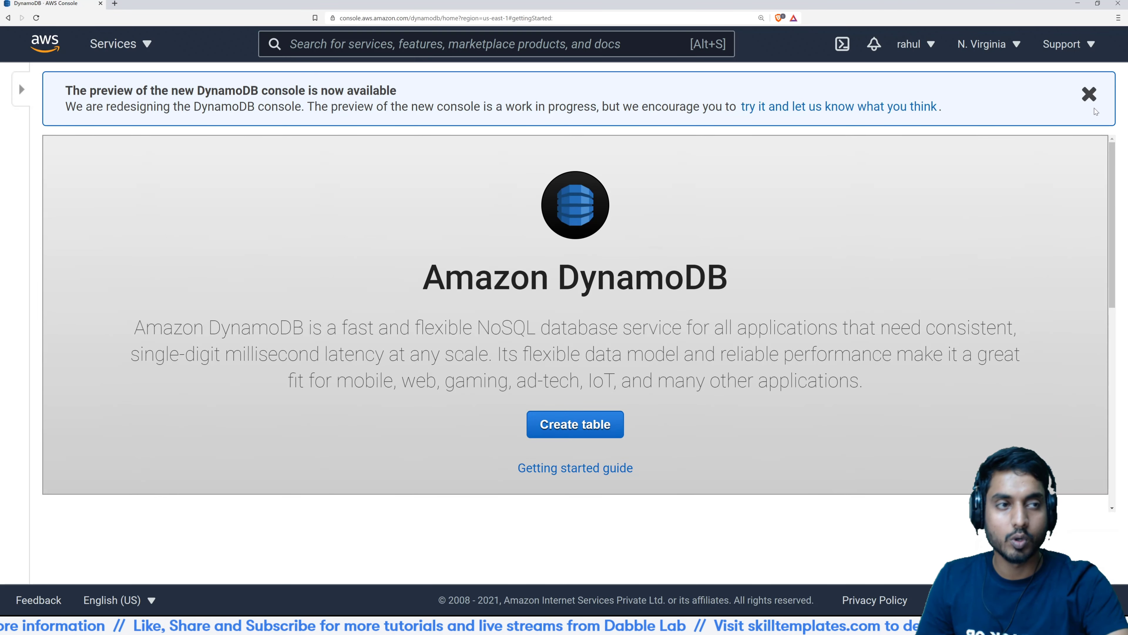
{"action": "left_click", "coordinate": [1089, 95]}
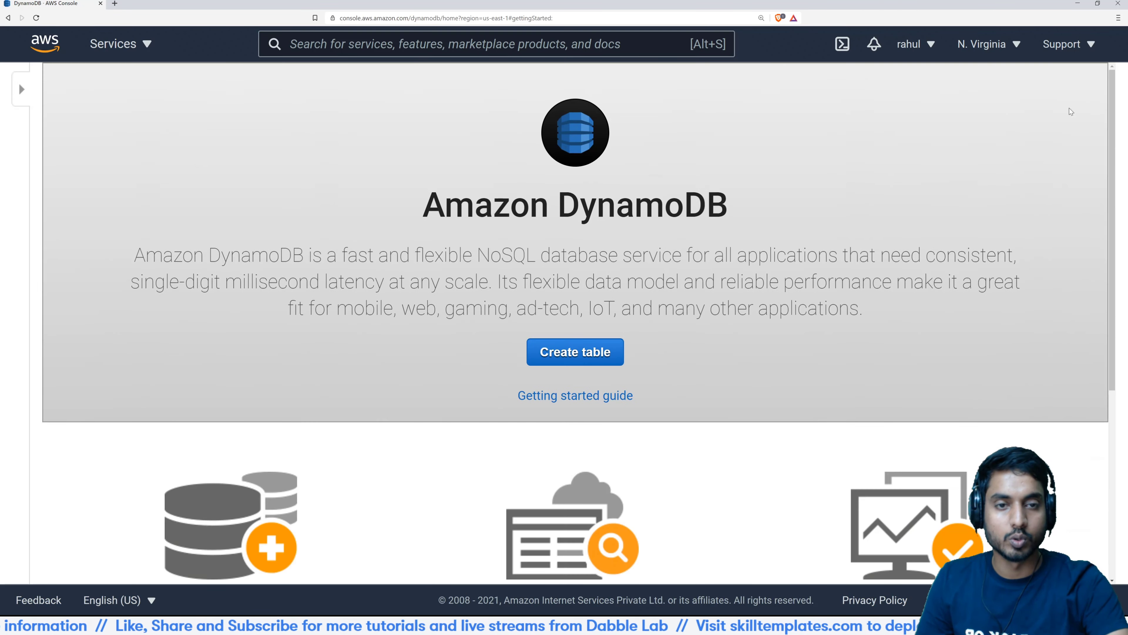
- Create a DynamoDB table named AlexaHostedTable with the String partition key user_id and default settings
{"action": "left_click", "coordinate": [592, 355]}
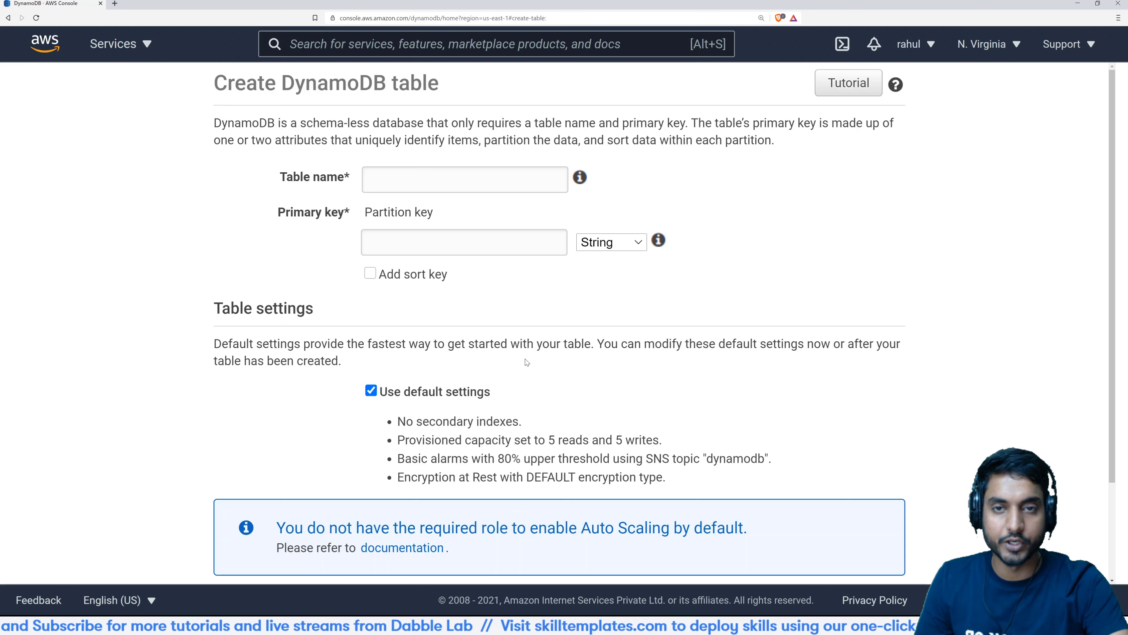
{"action": "left_click", "coordinate": [444, 180]}
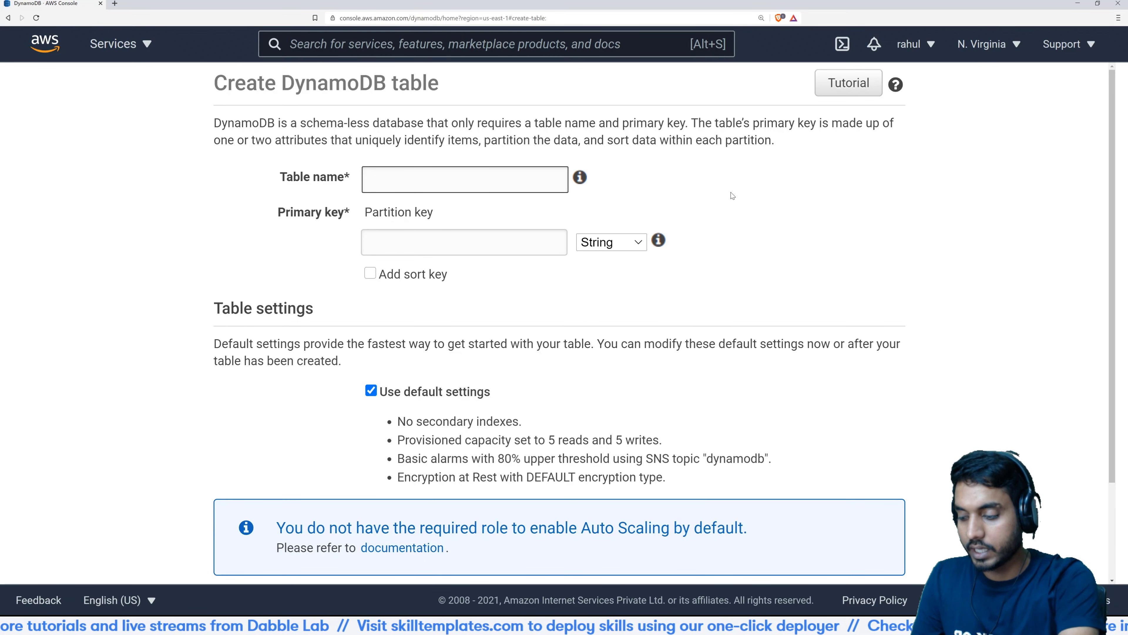
{"action": "type", "text": "AlexaHoste"}
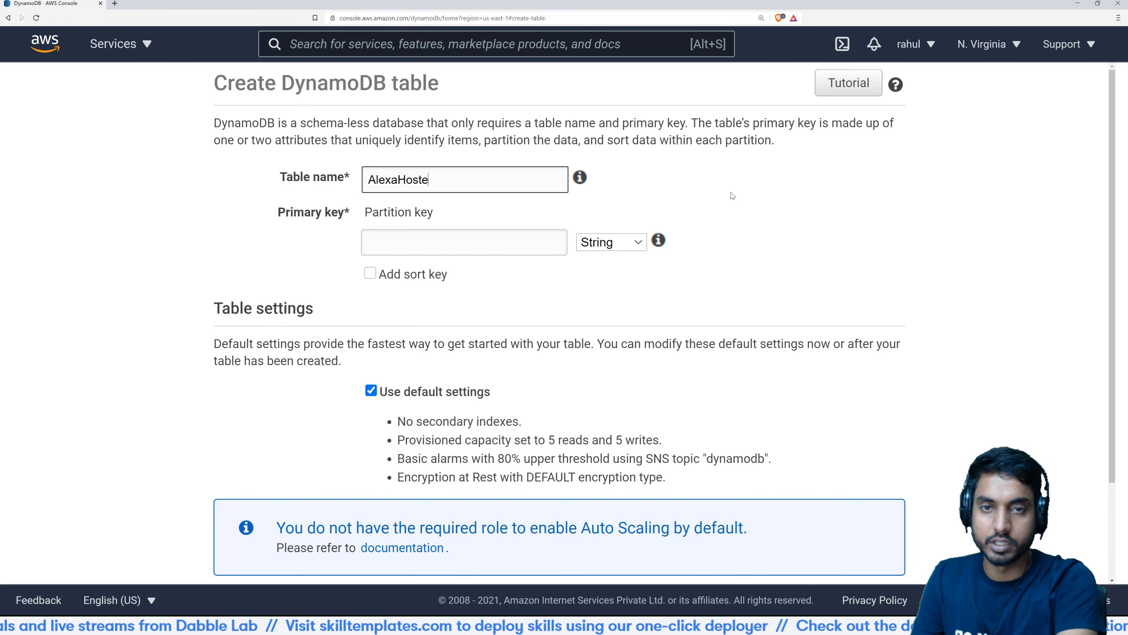
{"action": "type", "text": "dTable"}
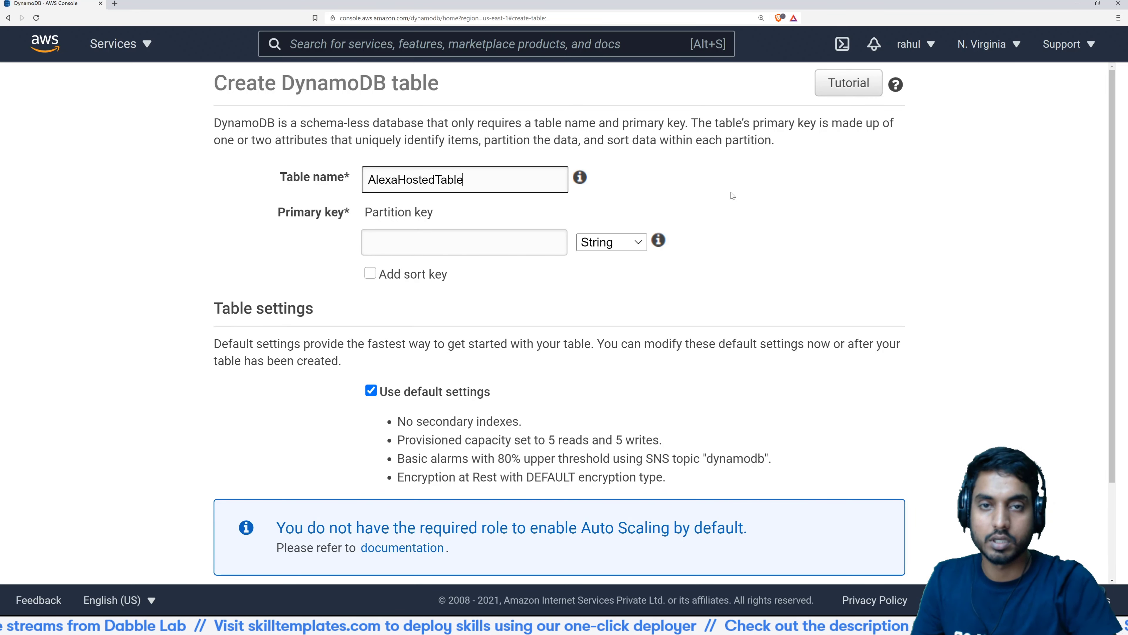
{"action": "left_click", "coordinate": [473, 242]}
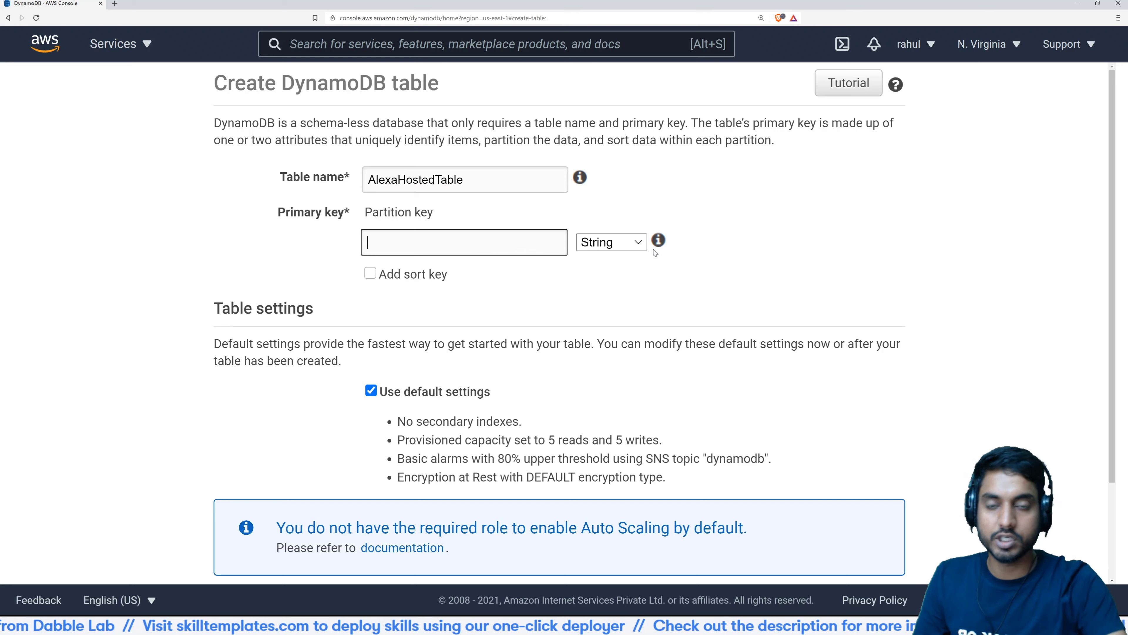
{"action": "type", "text": "user_id"}
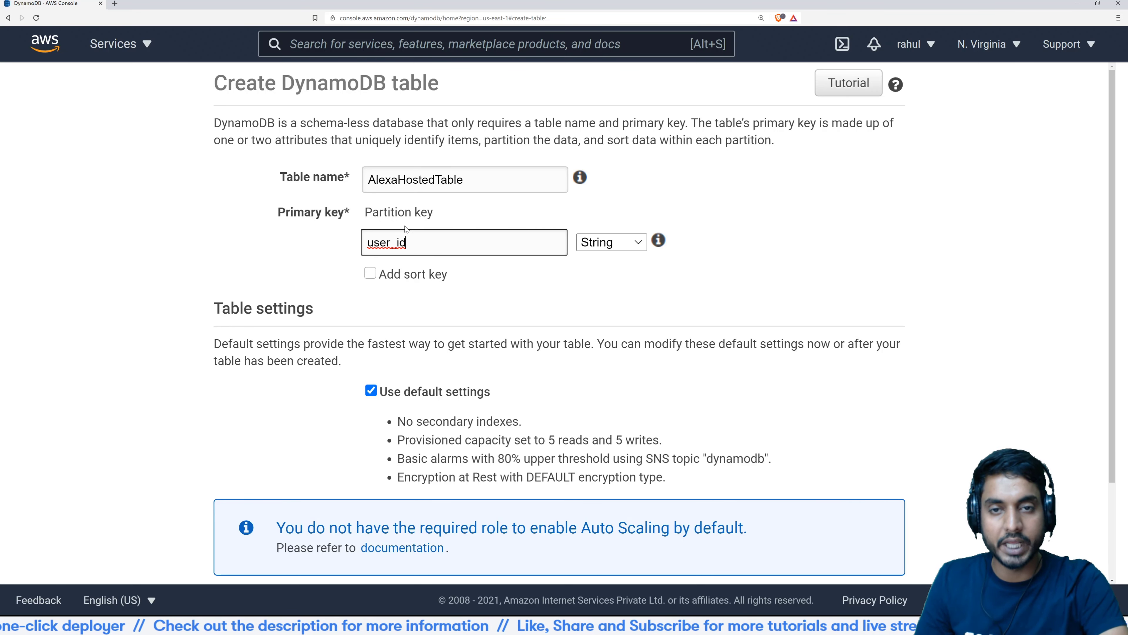
{"action": "left_click_drag", "start_coordinate": [427, 244], "coordinate": [363, 258]}
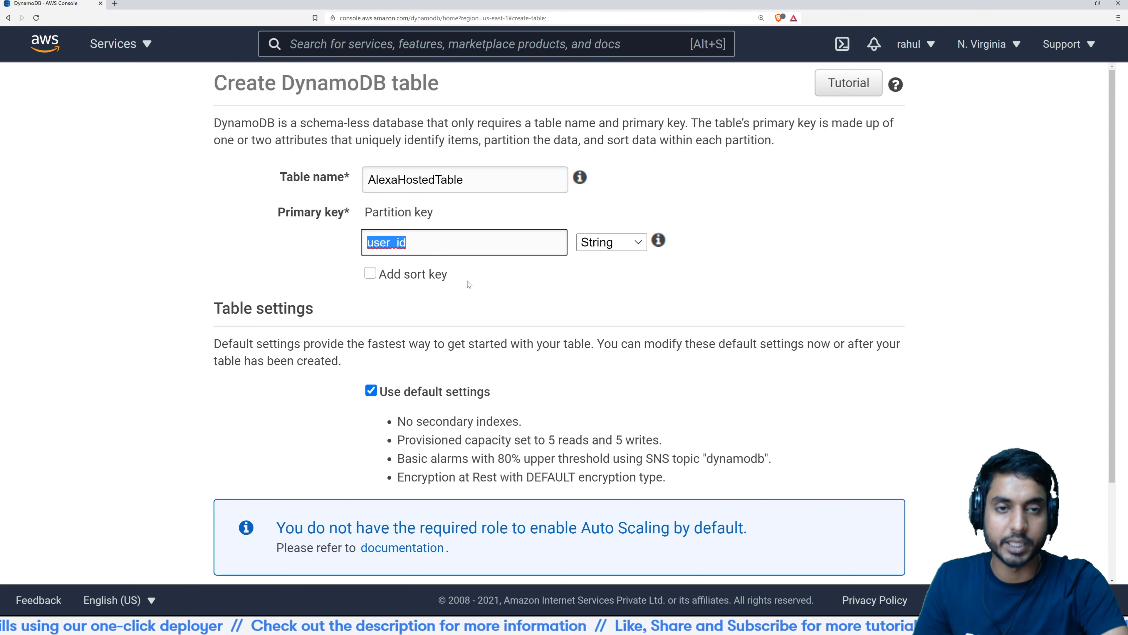
{"action": "left_click", "coordinate": [497, 275]}
{"action": "scroll", "coordinate": [569, 301], "scroll_direction": "down", "scroll_amount": 3}
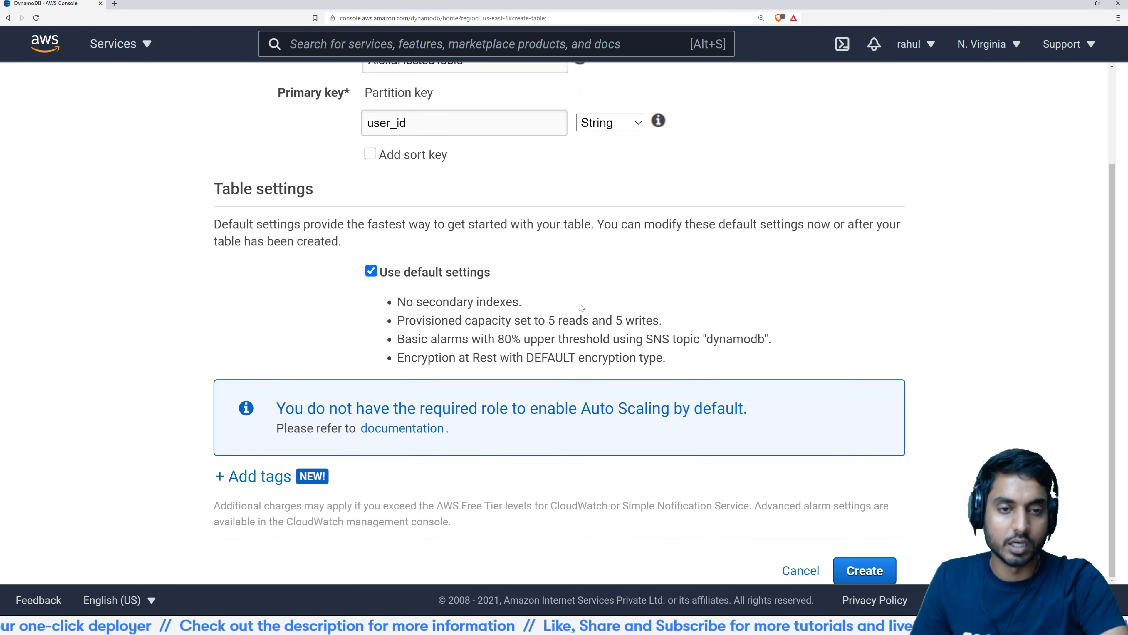
{"action": "left_click", "coordinate": [863, 574]}
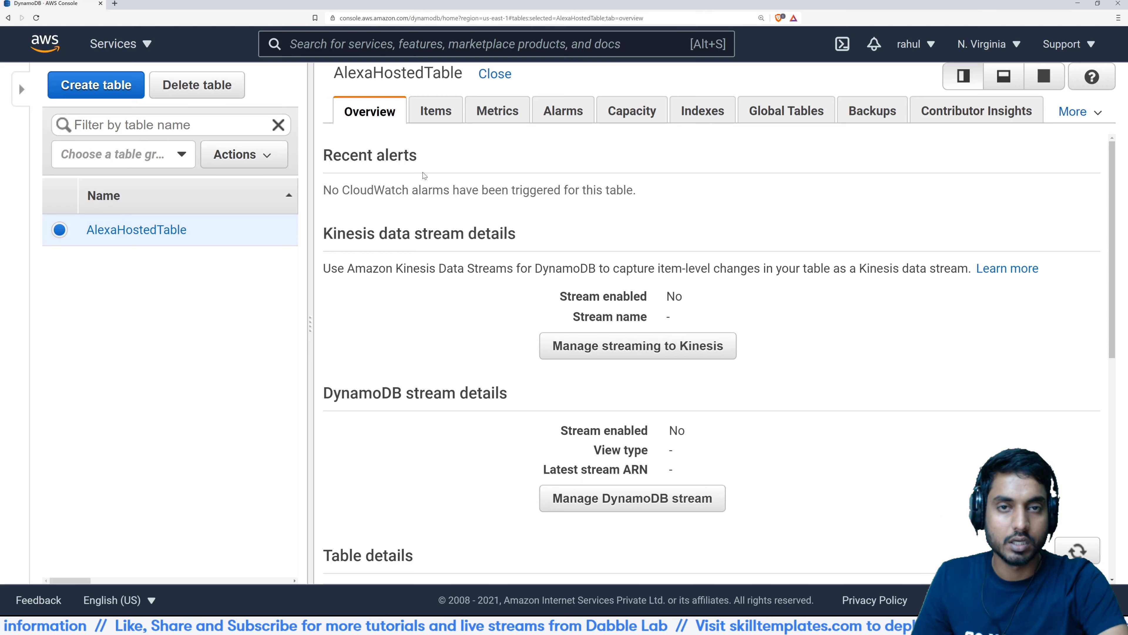
- Copy the name AlexaHostedTable from its DynamoDB items view and substitute it for the table_name placeholder in lambda_function.py in the Alexa developer console
{"action": "left_click", "coordinate": [435, 111]}
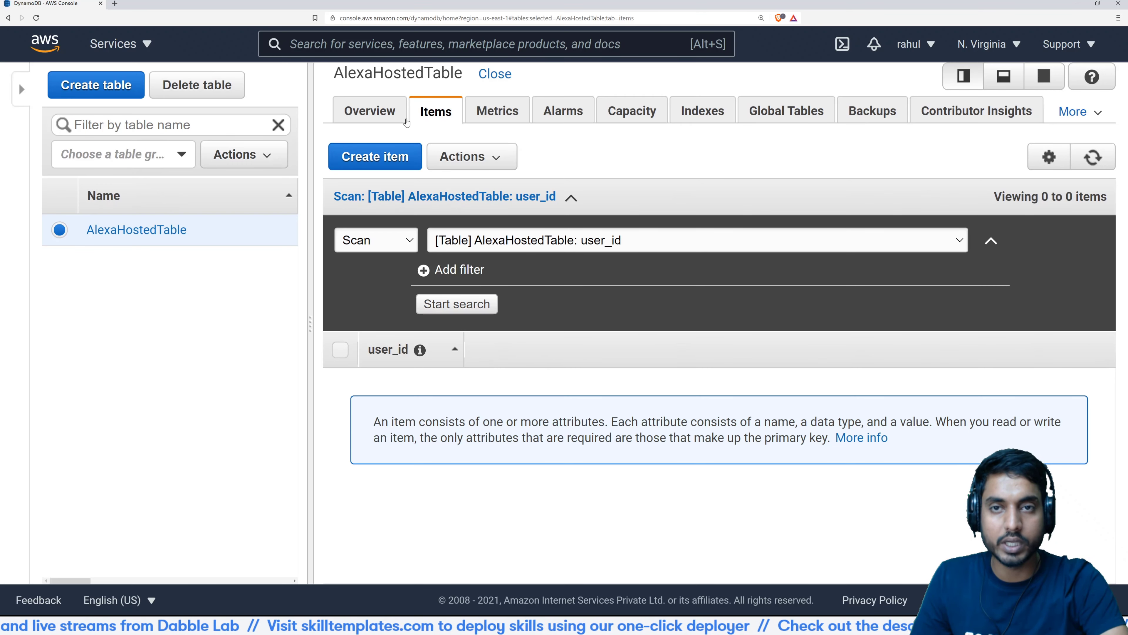
{"action": "double_click", "coordinate": [397, 73]}
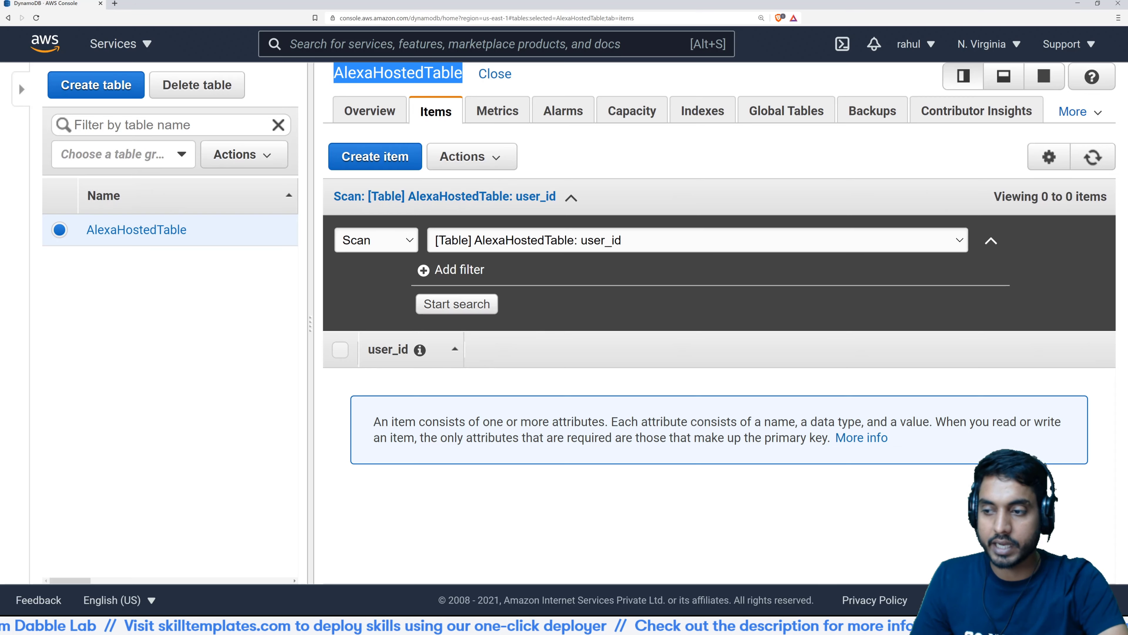
{"action": "key", "text": "alt+Tab"}
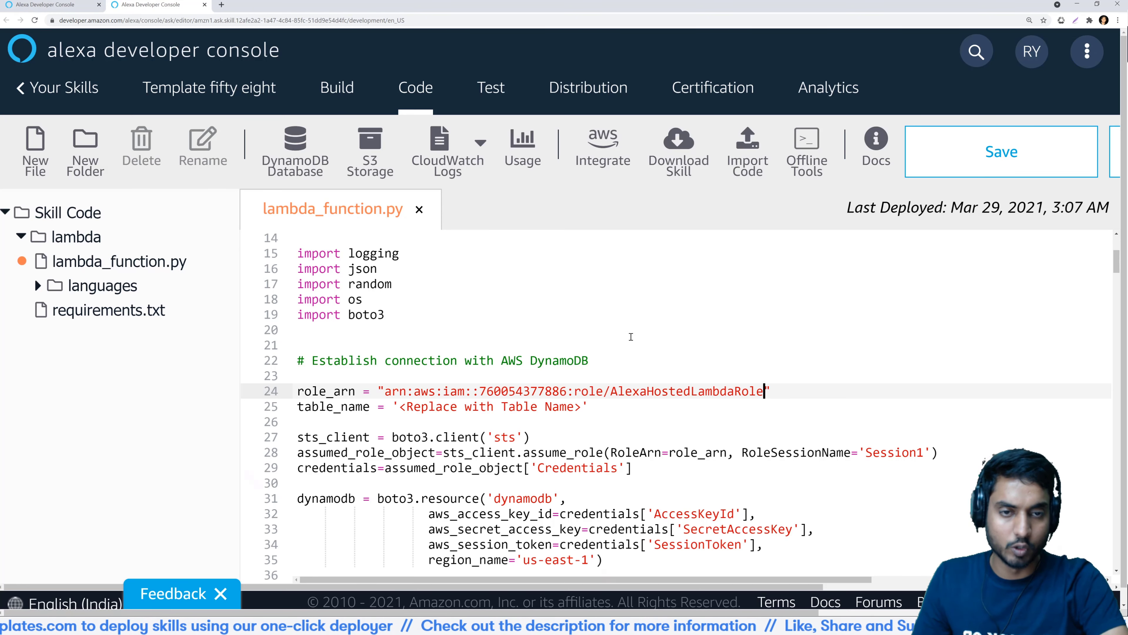
{"action": "scroll", "coordinate": [402, 420], "scroll_direction": "down", "scroll_amount": 2}
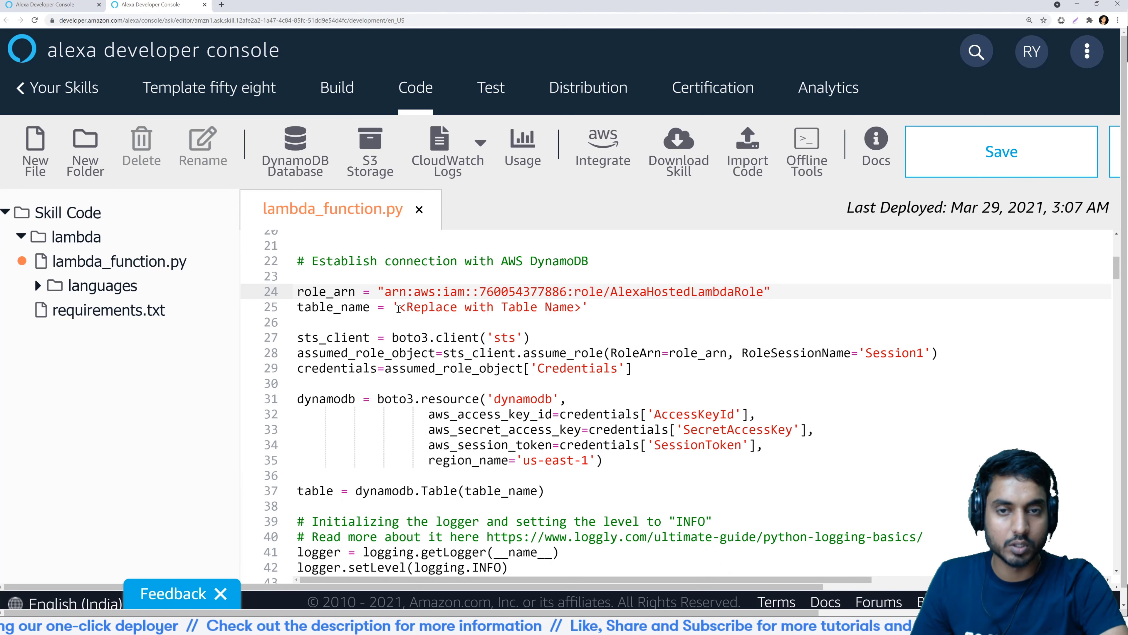
{"action": "left_click", "coordinate": [400, 307]}
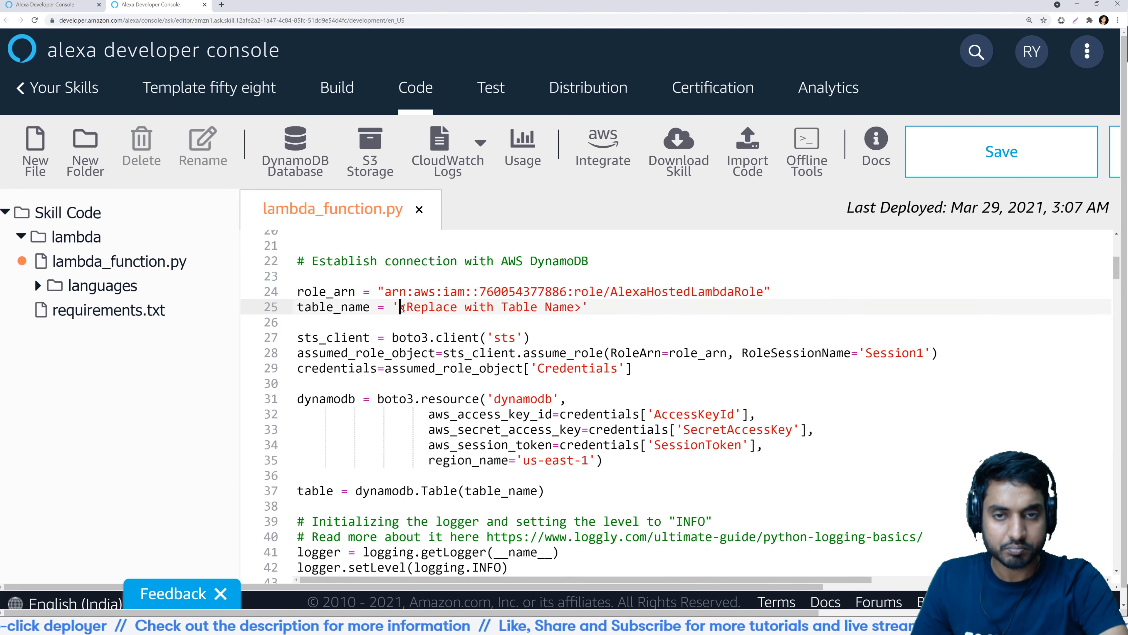
{"action": "key", "text": "shift+End"}
{"action": "key", "text": "shift+Left"}
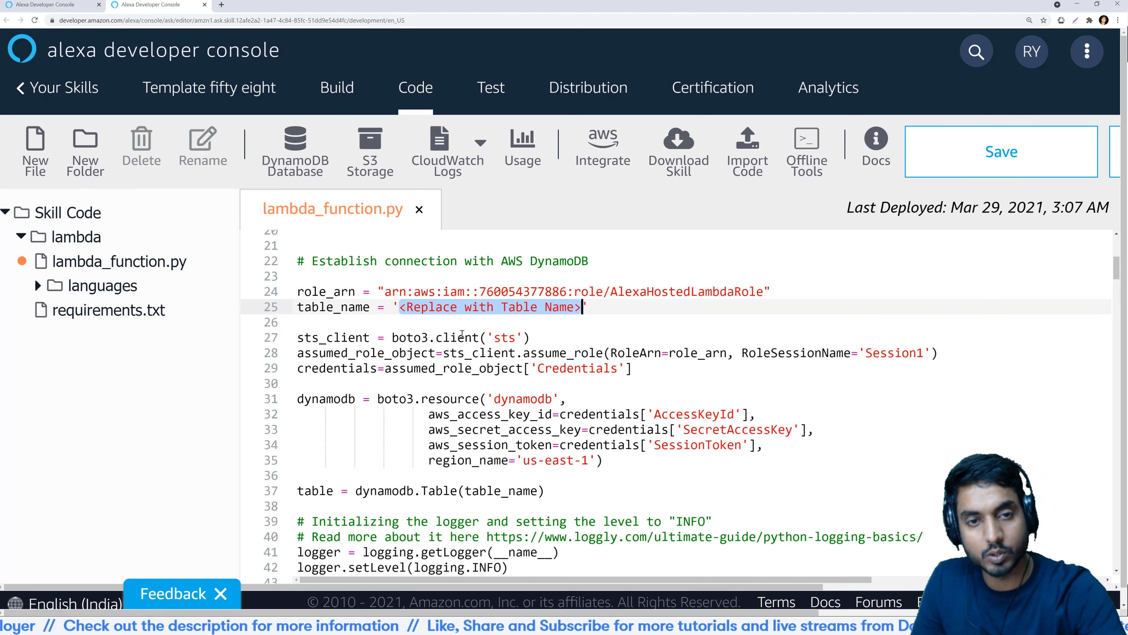
{"action": "type", "text": "AlexaHostedTable"}
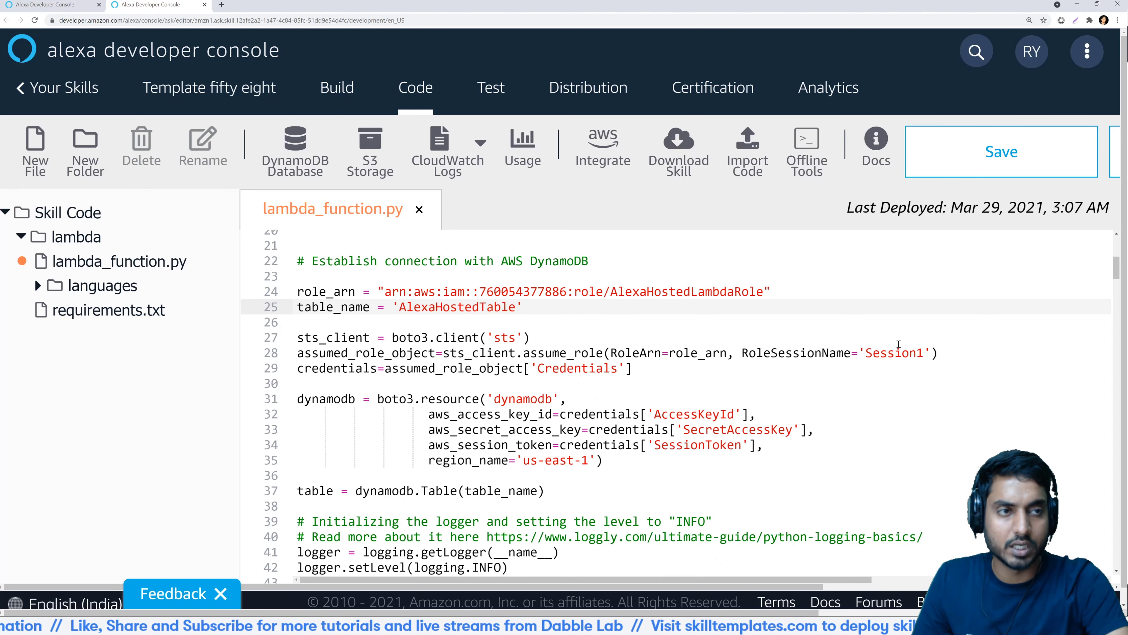
- Deploy the updated skill code and dismiss the deployment notification
{"action": "key", "text": "ctrl+minus"}
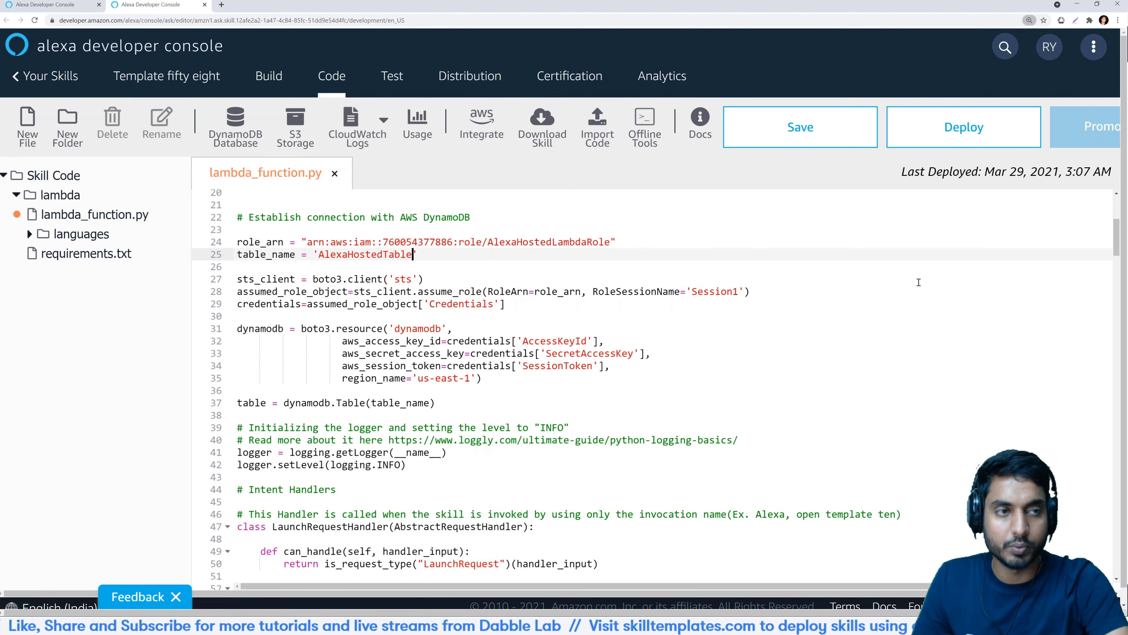
{"action": "left_click", "coordinate": [975, 129]}
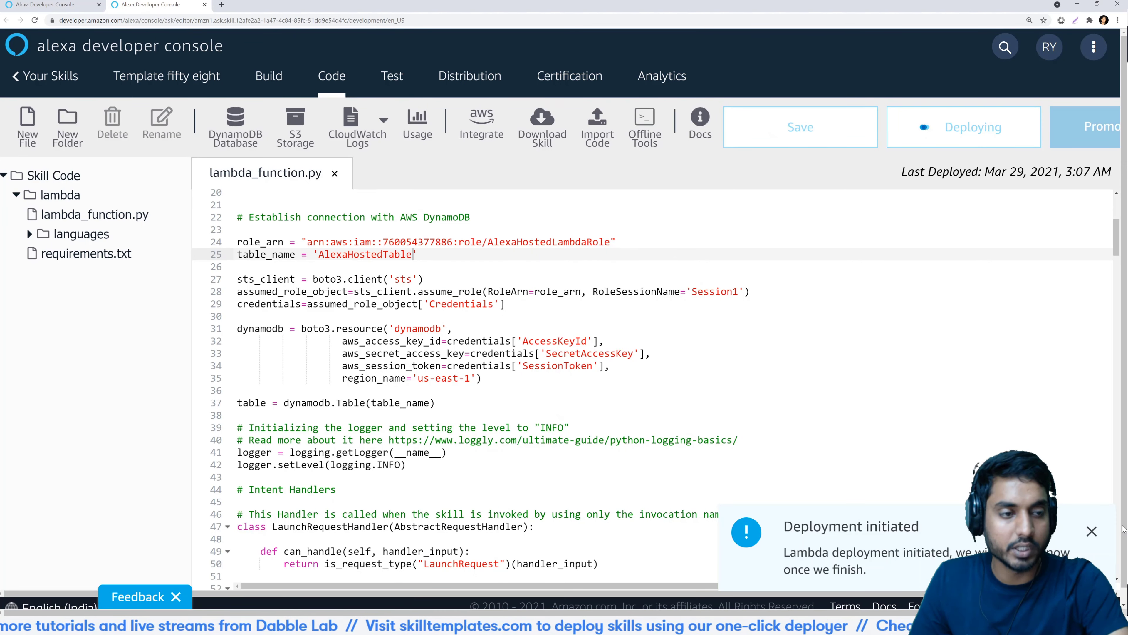
{"action": "left_click", "coordinate": [1094, 532]}
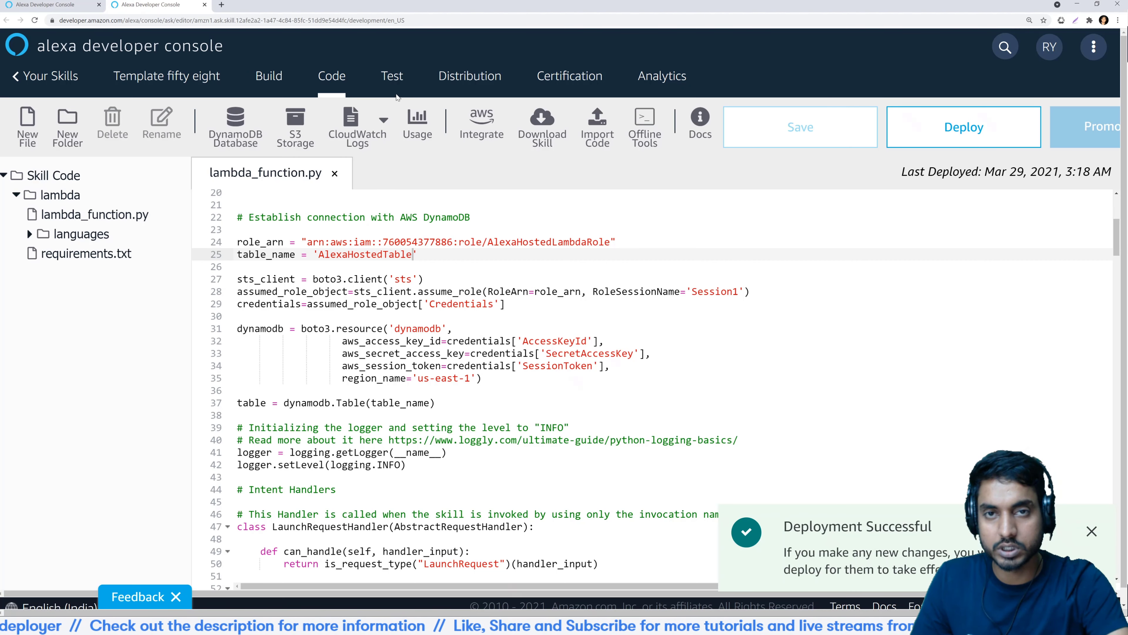
- Open the skill's test page in a separate browser tab and enable skill testing in Development
{"action": "middle_click", "coordinate": [393, 79]}
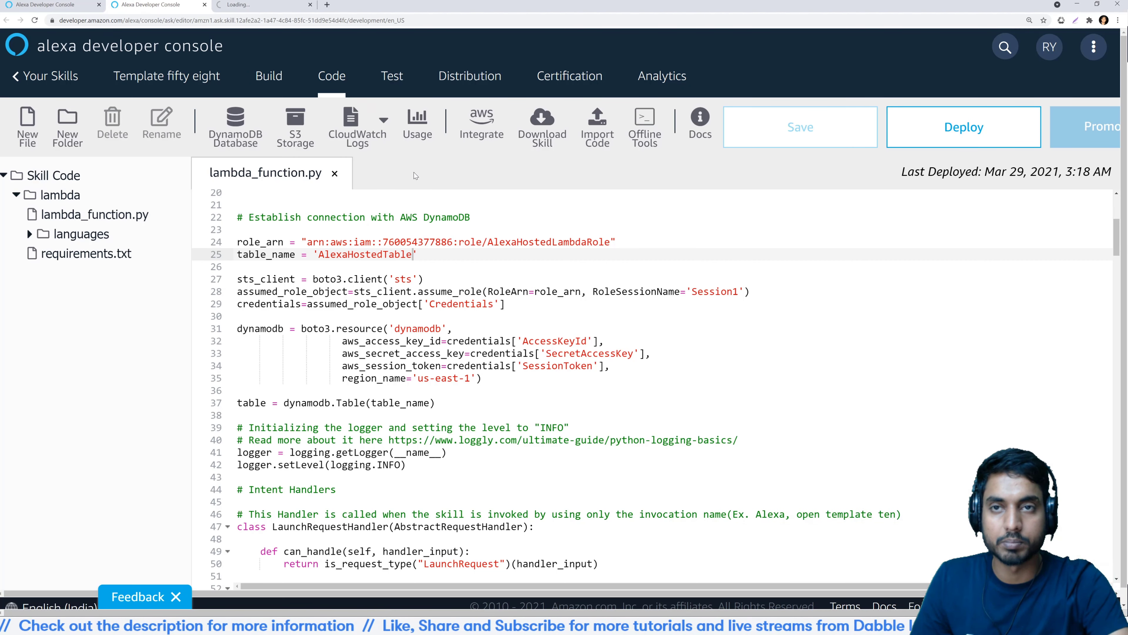
{"action": "key", "text": "ctrl+Tab"}
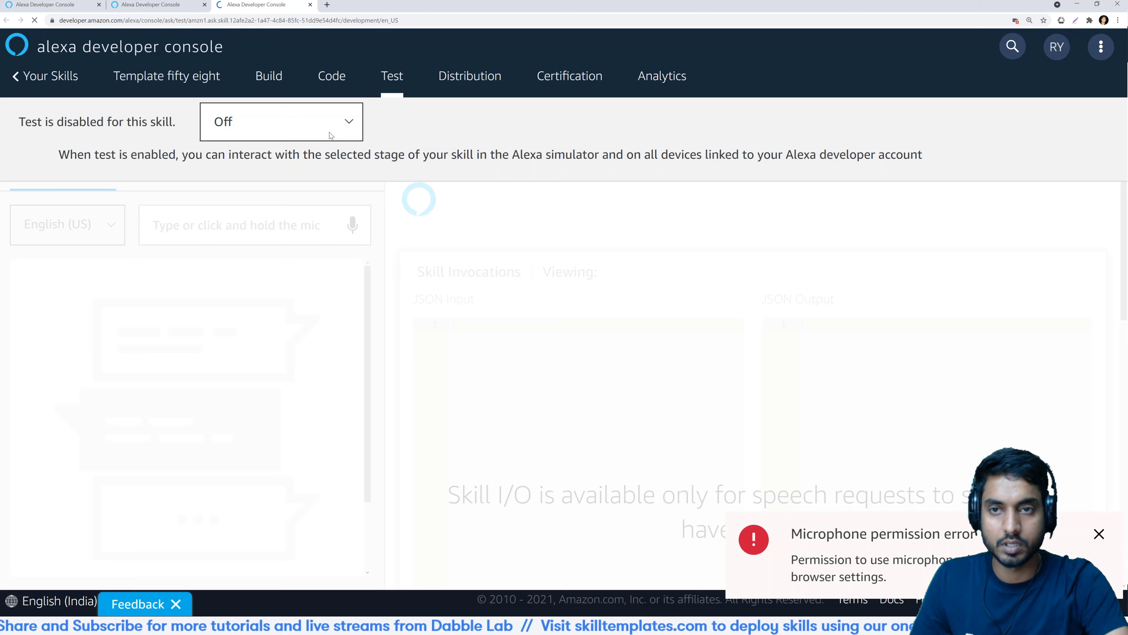
{"action": "left_click", "coordinate": [310, 129]}
{"action": "left_click", "coordinate": [285, 169]}
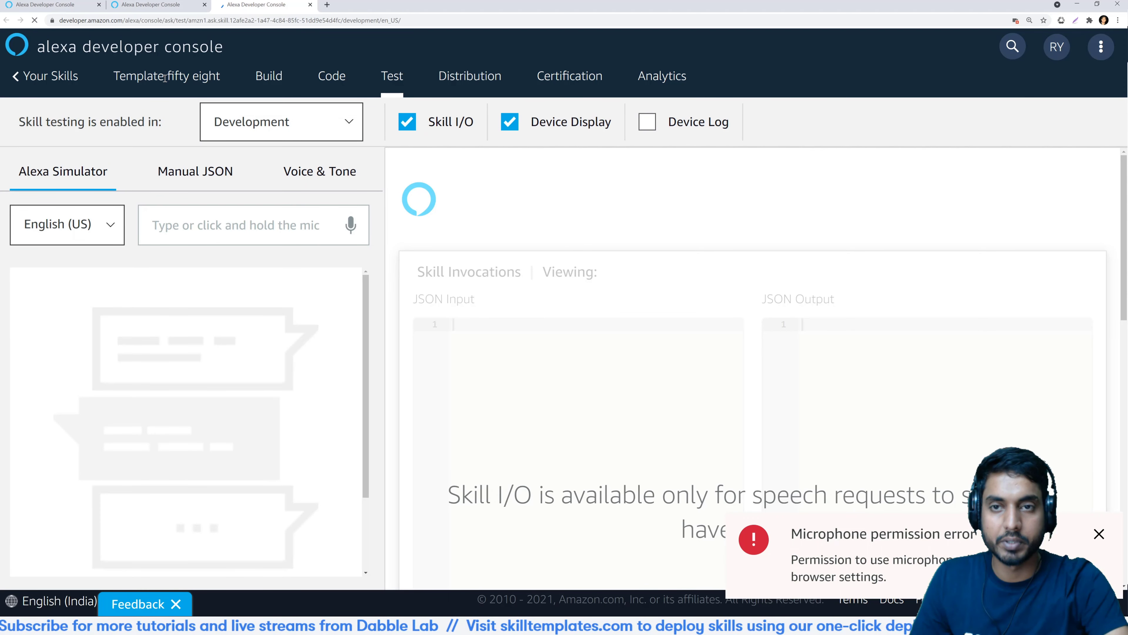
- Launch the skill in the Alexa simulator with the utterance "open Template fifty eight"
{"action": "double_click", "coordinate": [164, 79]}
{"action": "left_click", "coordinate": [231, 229]}
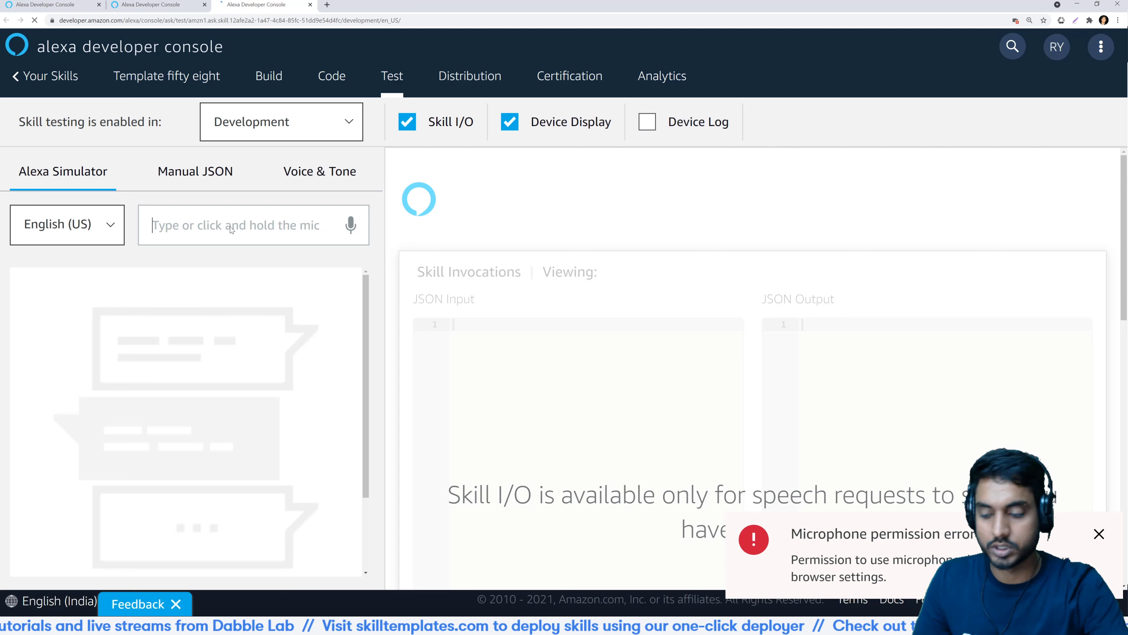
{"action": "type", "text": "open"}
{"action": "type", "text": "Template fifty eight"}
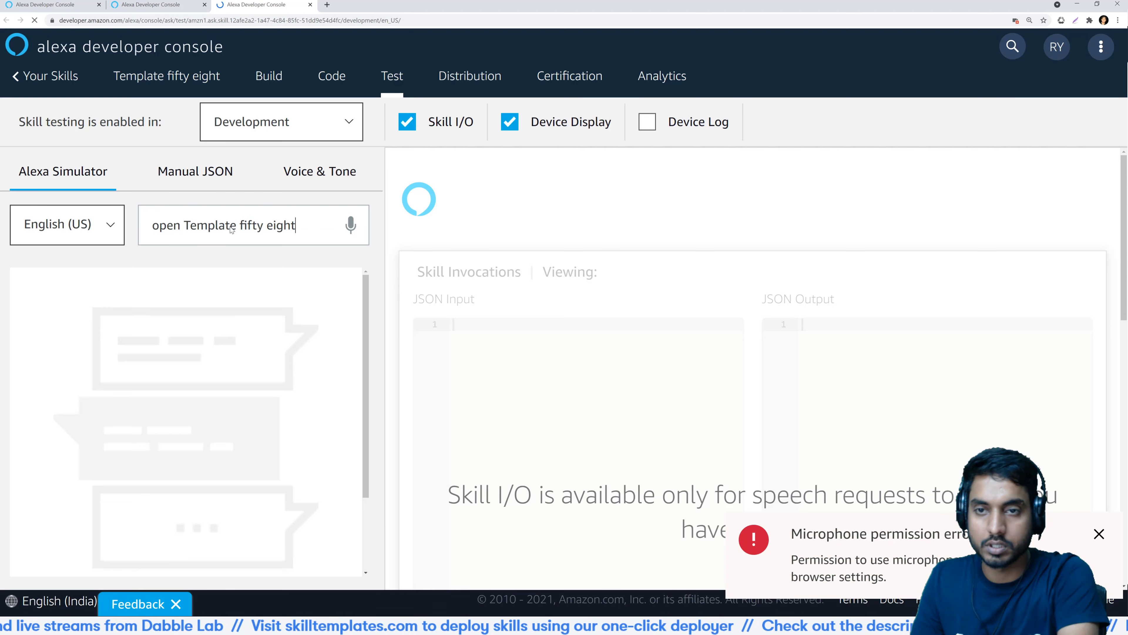
{"action": "key", "text": "Return"}
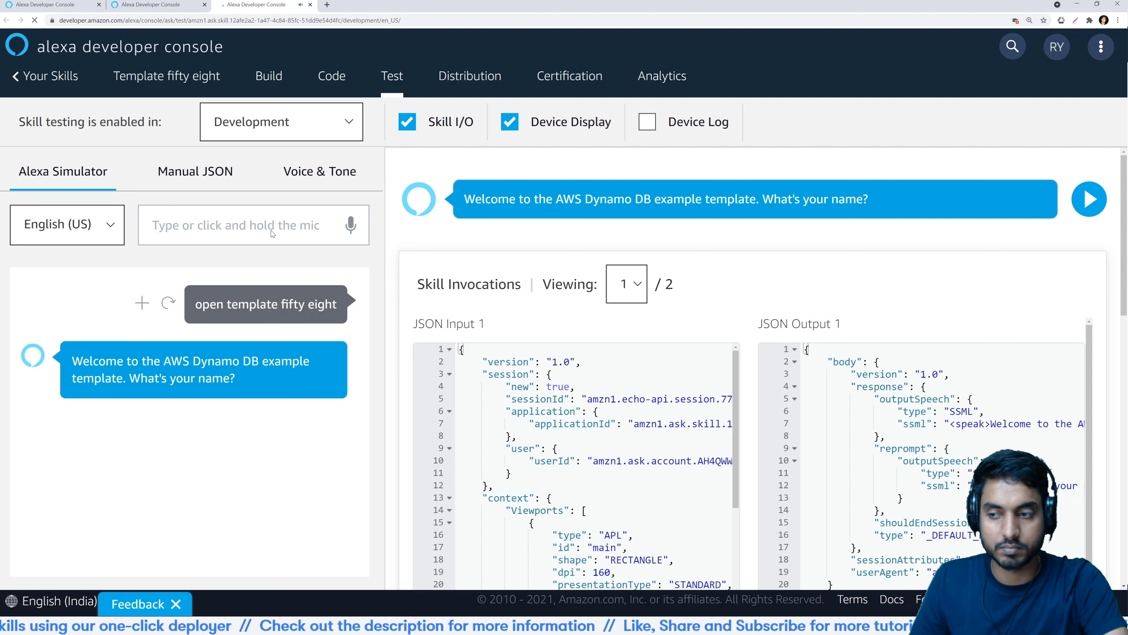
- Answer the skill's question in the simulator with "my name is" followed by the tester's first name
{"action": "left_click", "coordinate": [273, 225]}
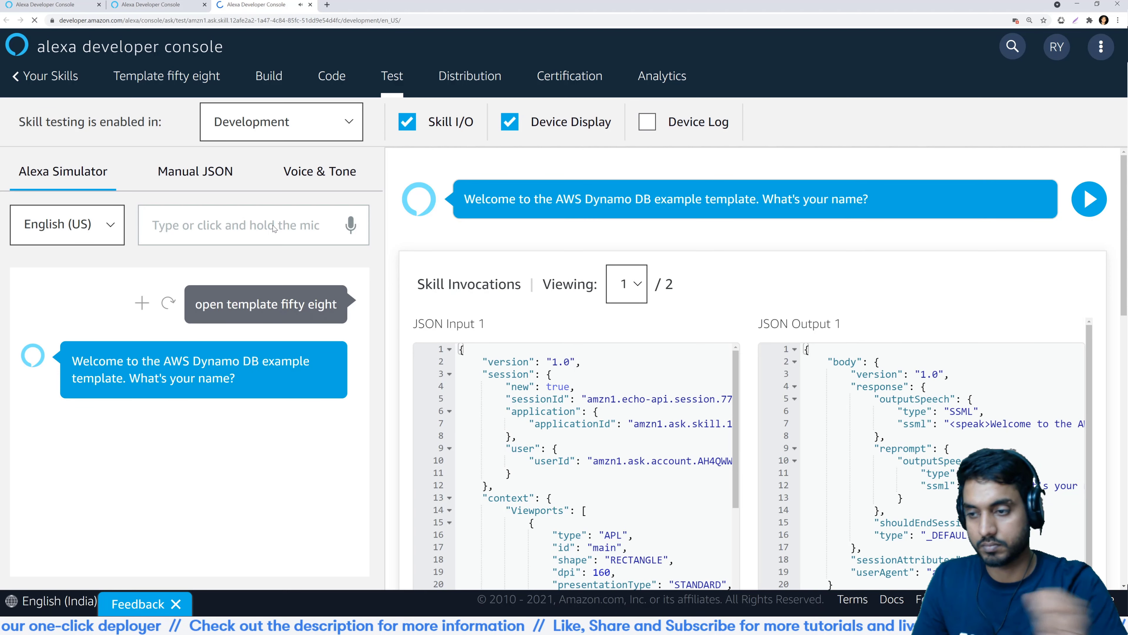
{"action": "type", "text": "my name"}
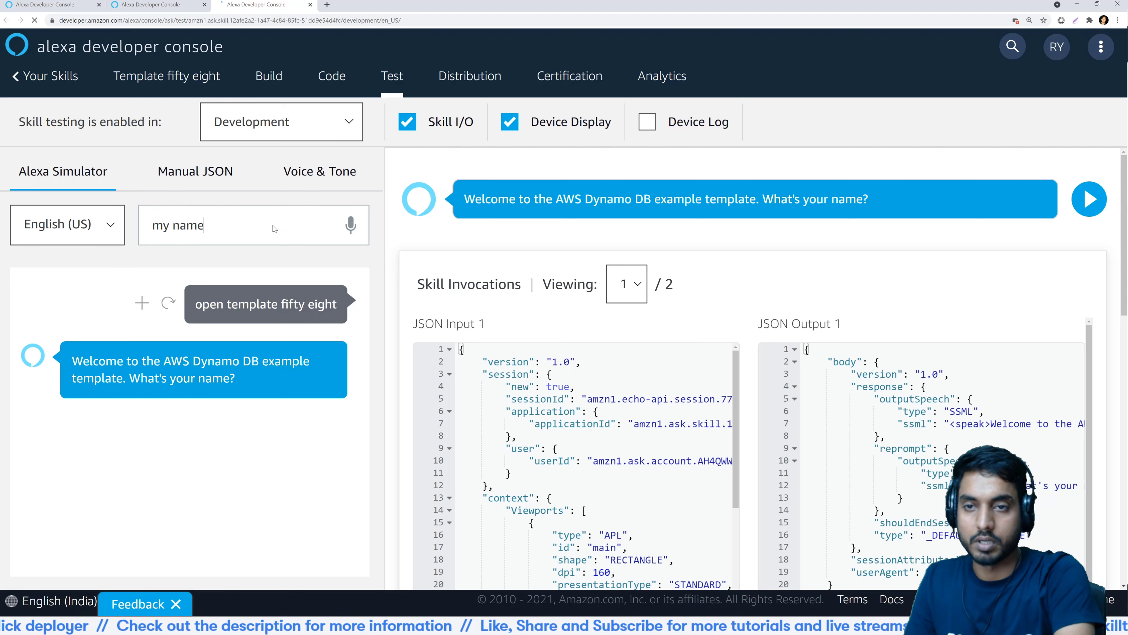
{"action": "type", "text": " is rahul"}
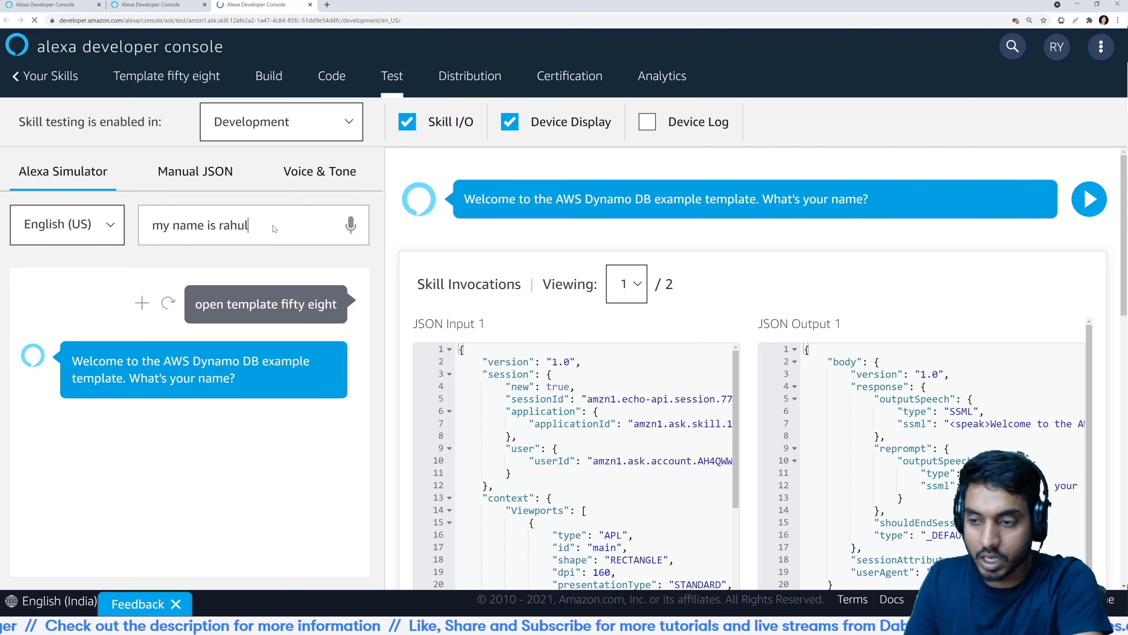
{"action": "key", "text": "Return"}
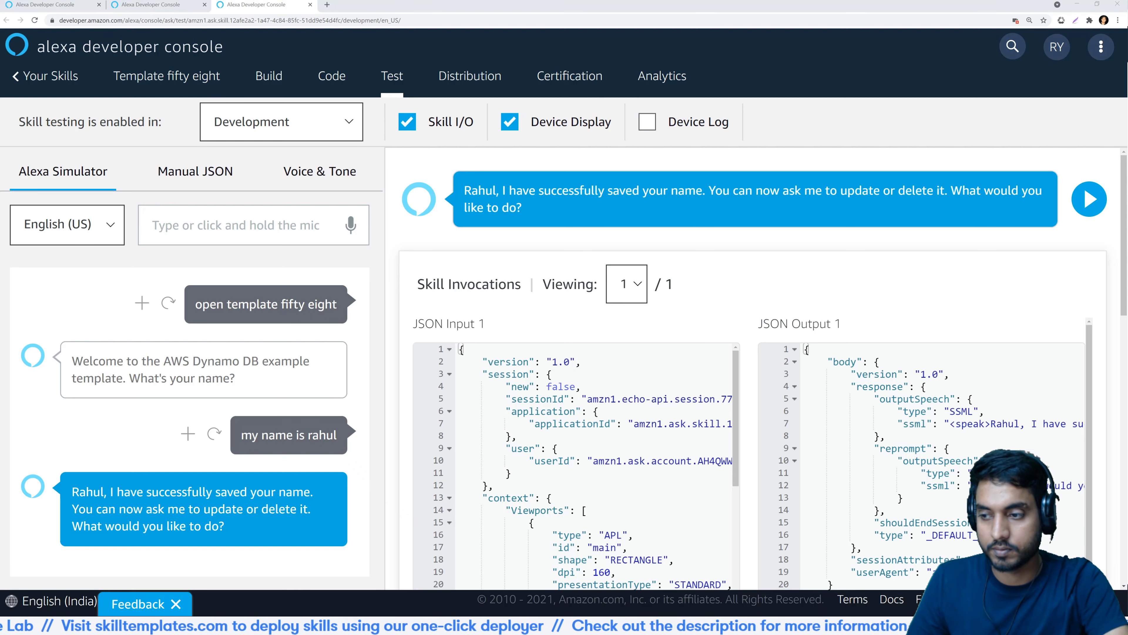
- Switch to the DynamoDB console, inspect the user_name stored in AlexaHostedTable and refresh its items repeatedly to check for changes made through the skill
{"action": "key", "text": "alt+Tab"}
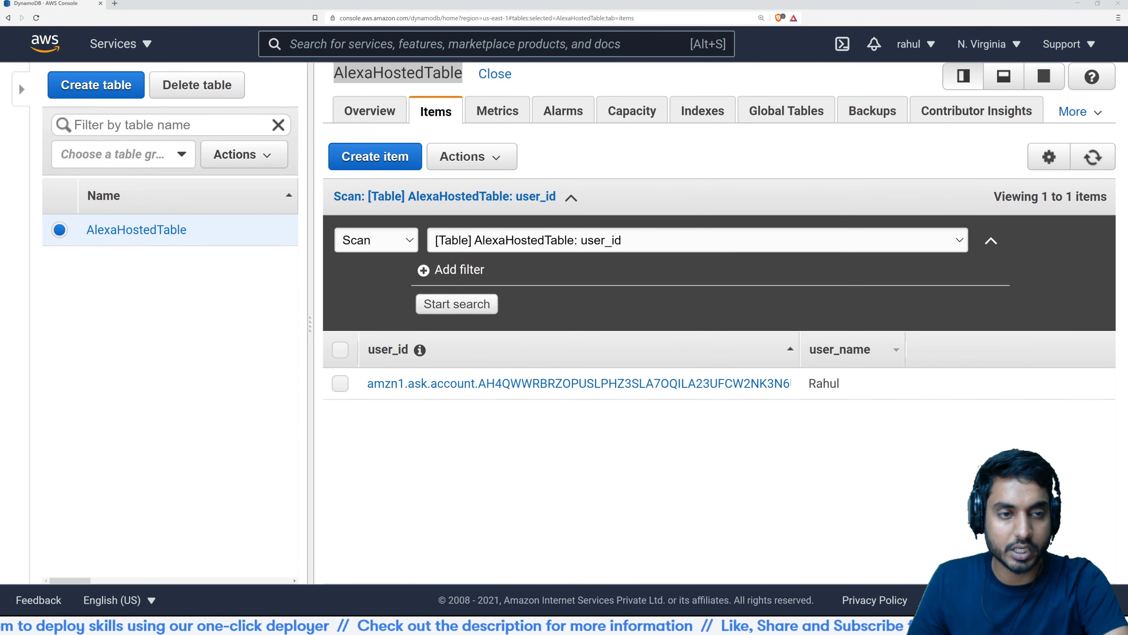
{"action": "double_click", "coordinate": [826, 392]}
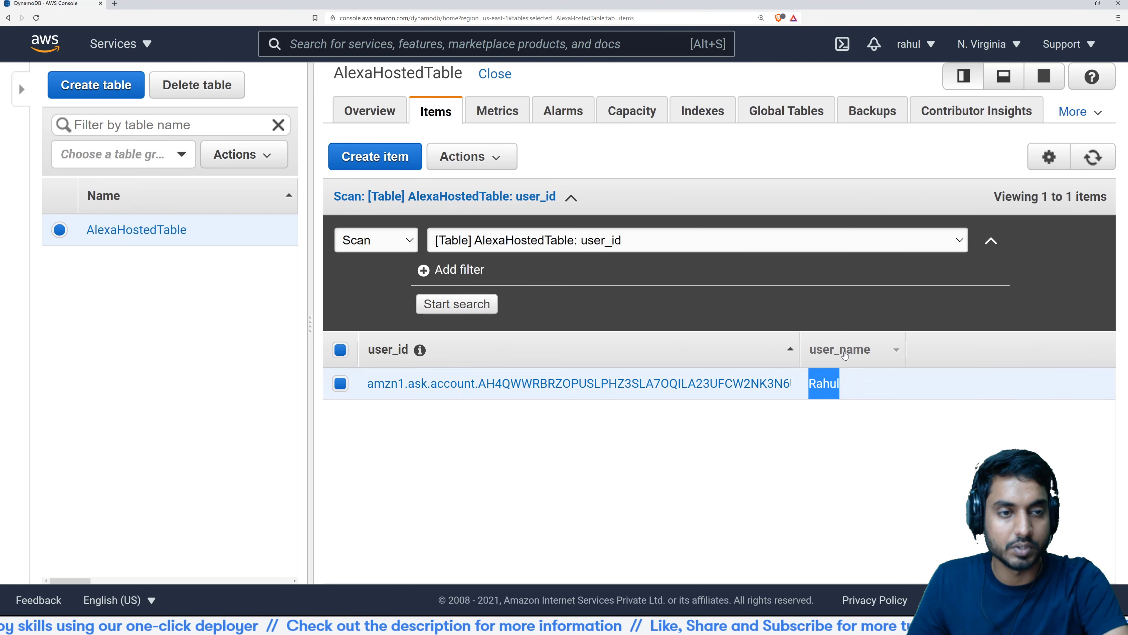
{"action": "left_click", "coordinate": [828, 385]}
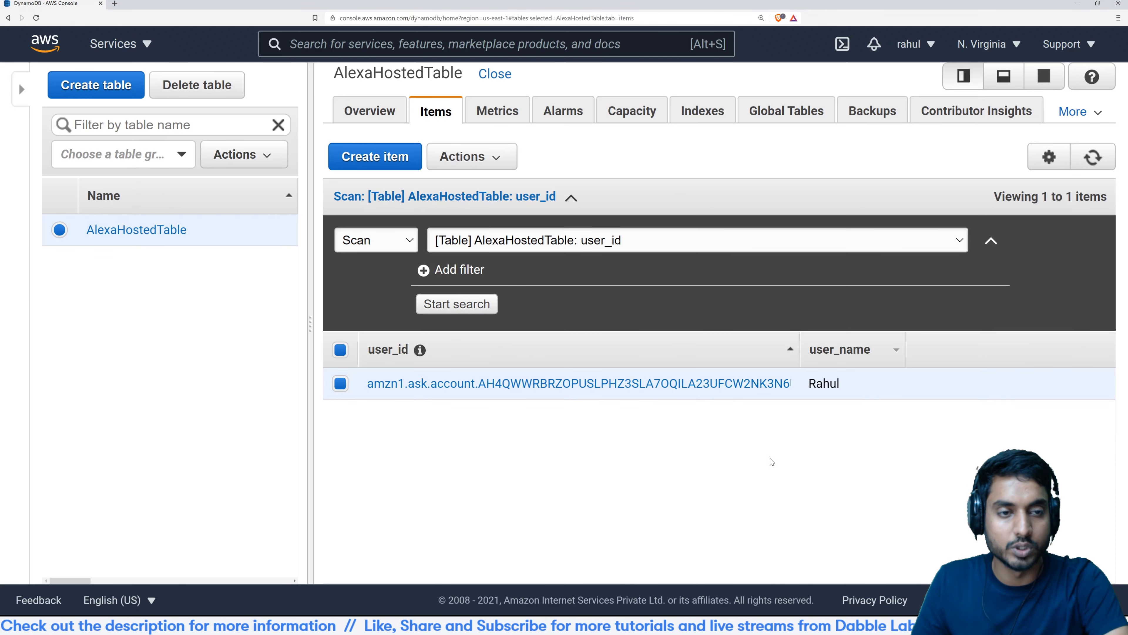
{"action": "mouse_move", "coordinate": [819, 387]}
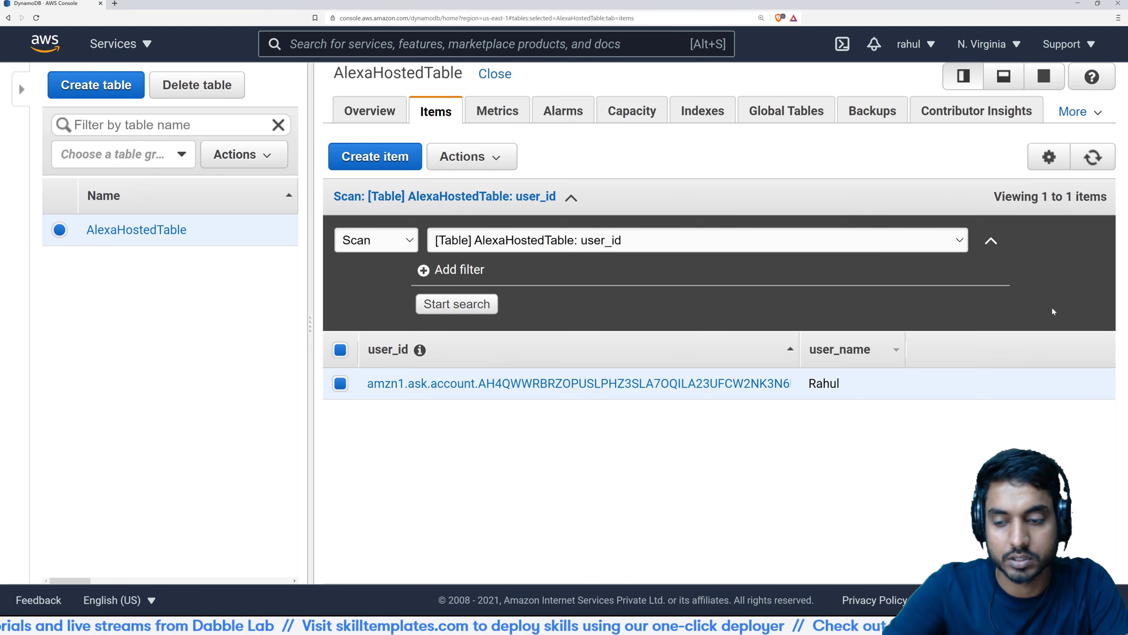
{"action": "left_click", "coordinate": [1099, 161]}
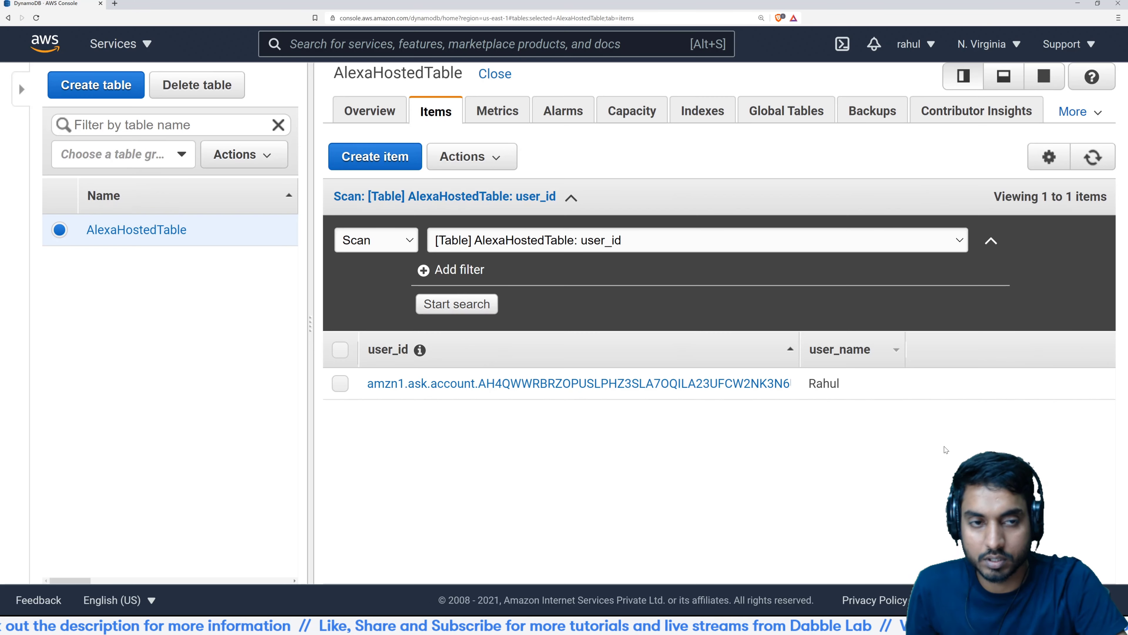
{"action": "left_click", "coordinate": [1092, 156]}
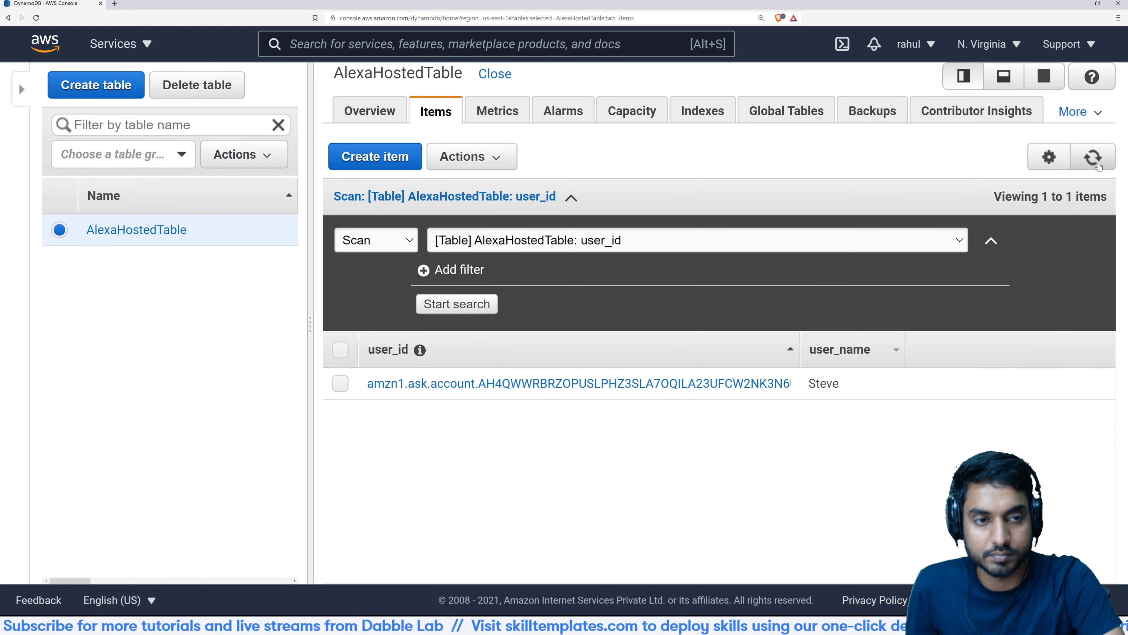
{"action": "left_click", "coordinate": [1094, 157]}
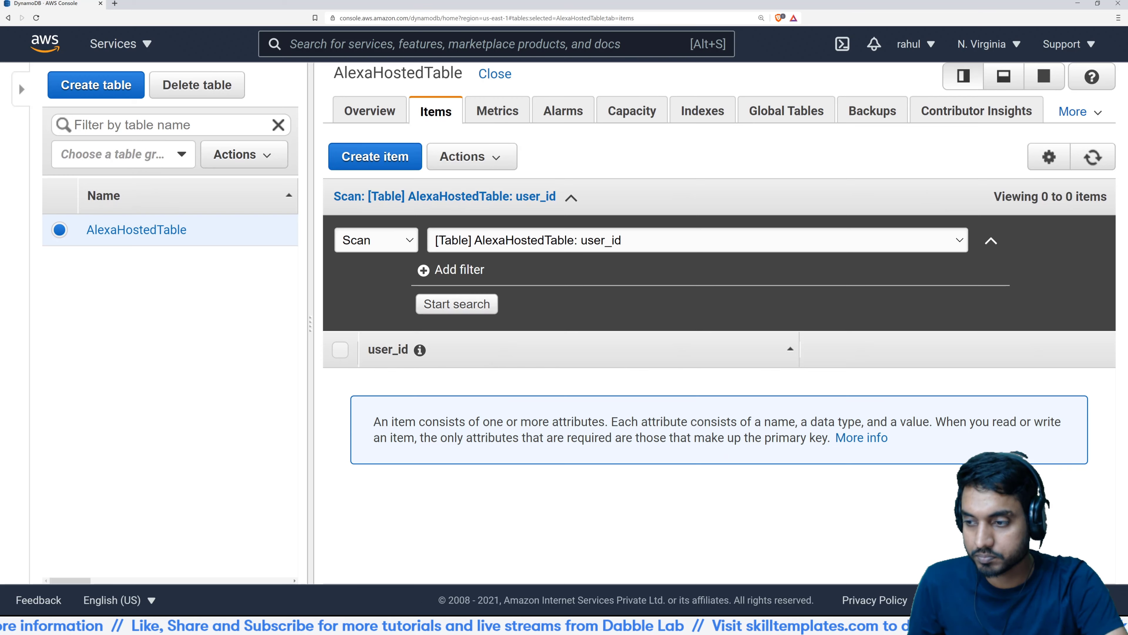
- Return to the Alexa developer console, close the skill's test page and review the DynamoDB connection code in lambda_function.py
{"action": "key", "text": "alt+Tab"}
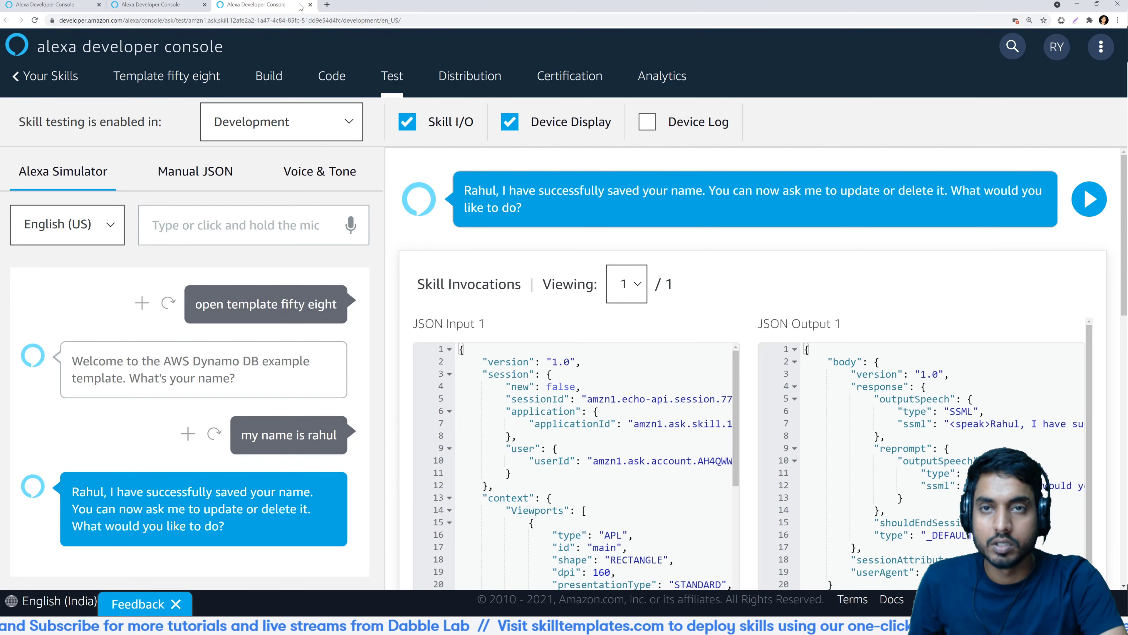
{"action": "left_click", "coordinate": [310, 4]}
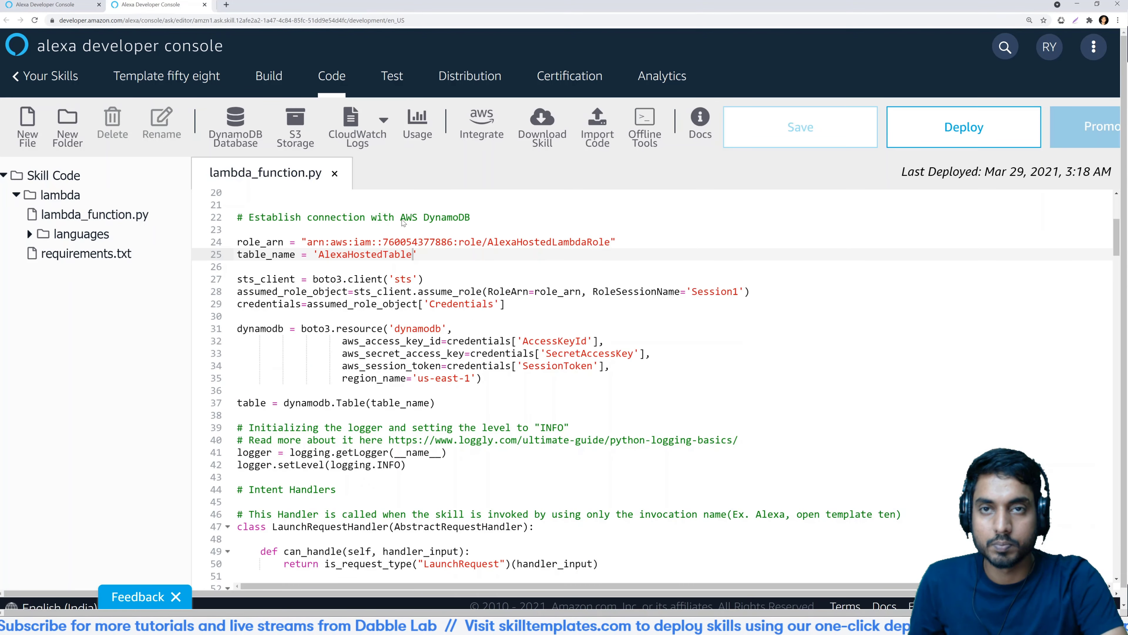
{"action": "left_click", "coordinate": [473, 316]}
{"action": "scroll", "coordinate": [474, 319], "scroll_direction": "down", "scroll_amount": 2}
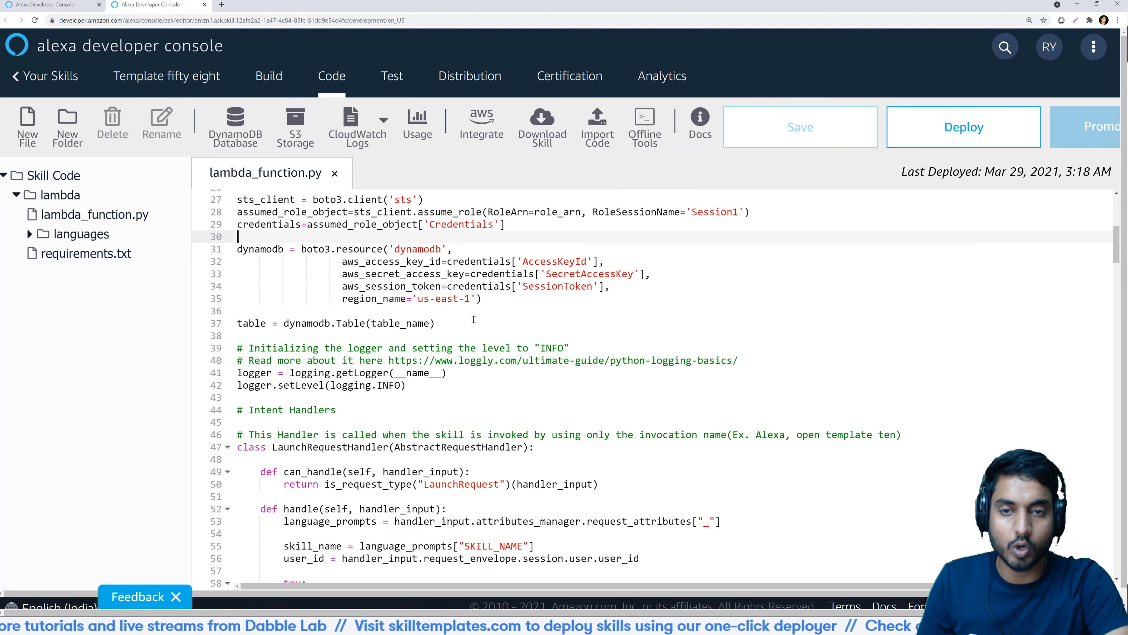
- Examine how LaunchRequestHandler reads user_id from the request envelope and structures its try and except blocks
{"action": "scroll", "coordinate": [473, 319], "scroll_direction": "down", "scroll_amount": 6}
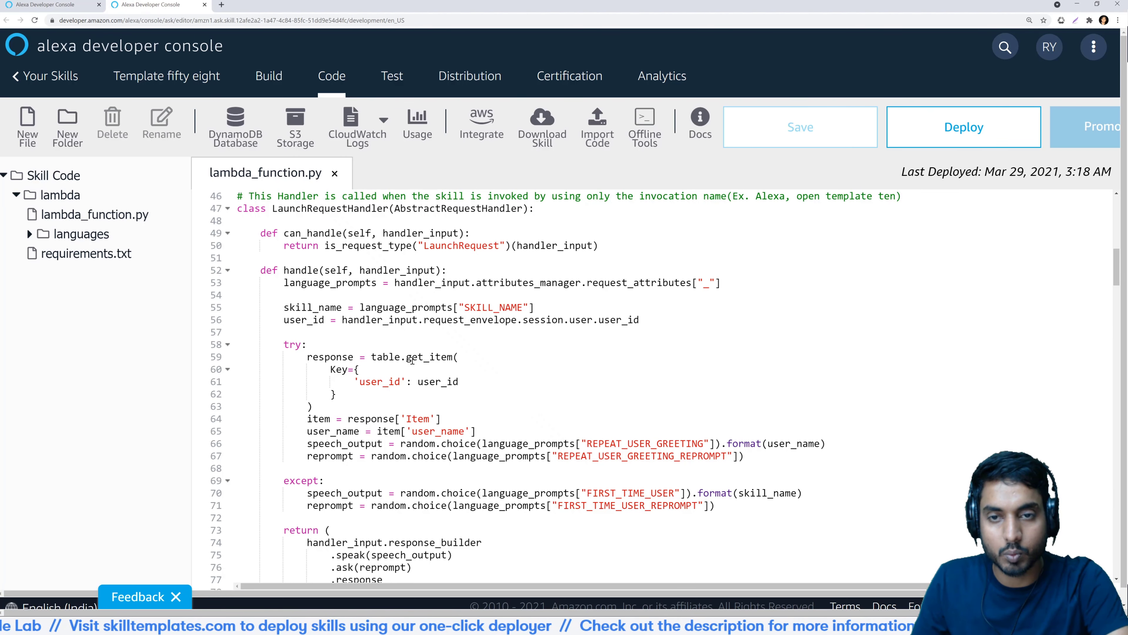
{"action": "left_click_drag", "start_coordinate": [284, 320], "coordinate": [640, 320]}
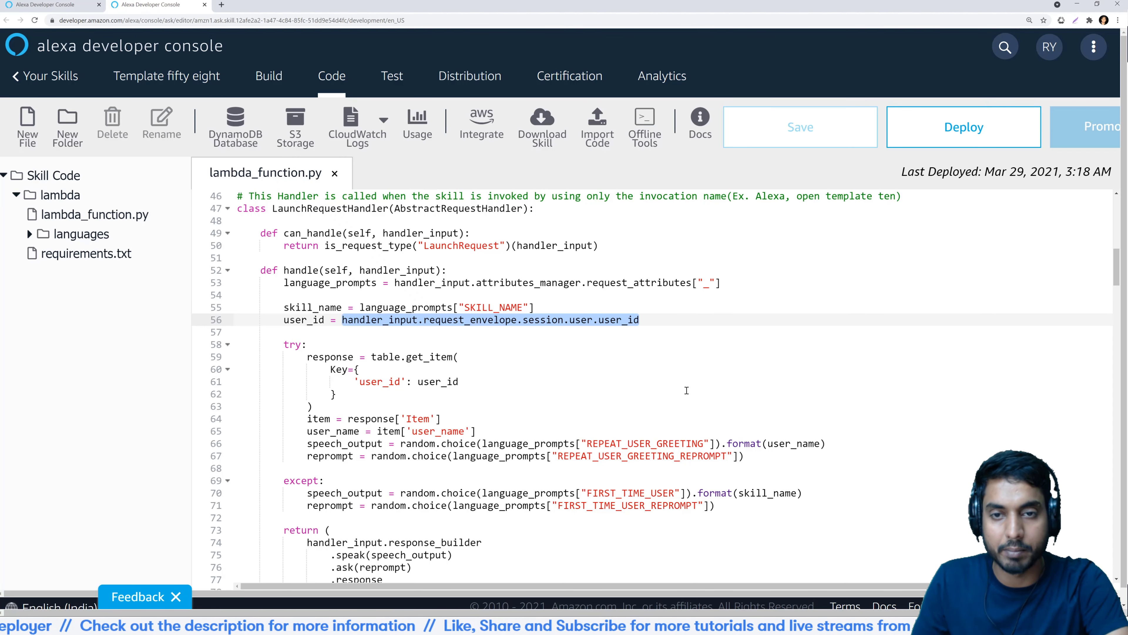
{"action": "scroll", "coordinate": [325, 383], "scroll_direction": "down", "scroll_amount": 2}
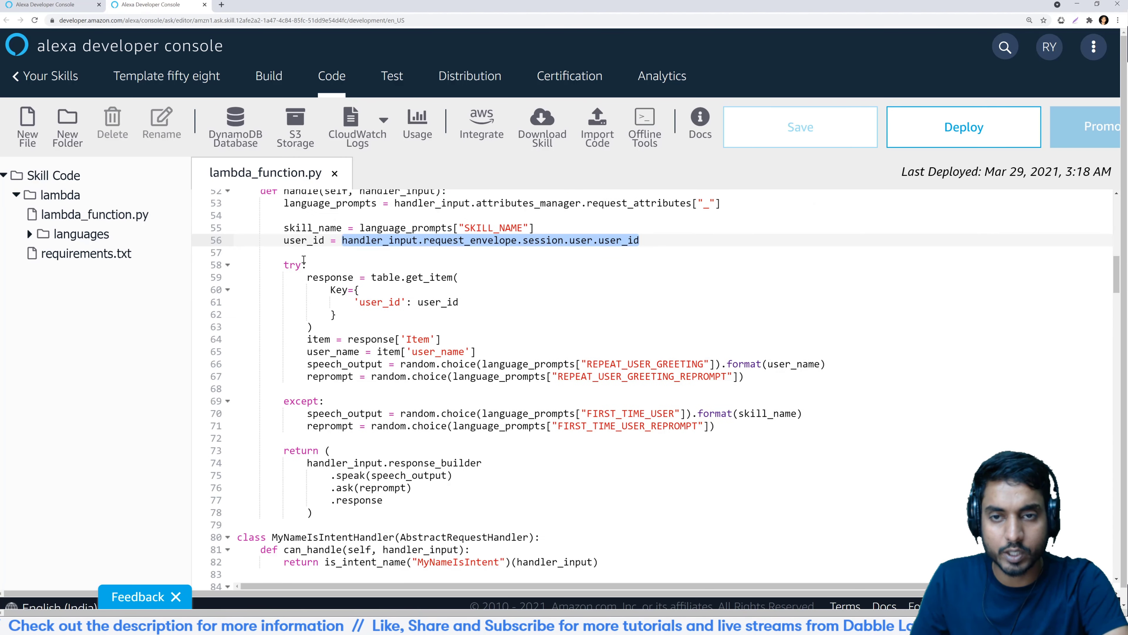
{"action": "left_click_drag", "start_coordinate": [285, 266], "coordinate": [355, 426]}
{"action": "left_click", "coordinate": [354, 426]}
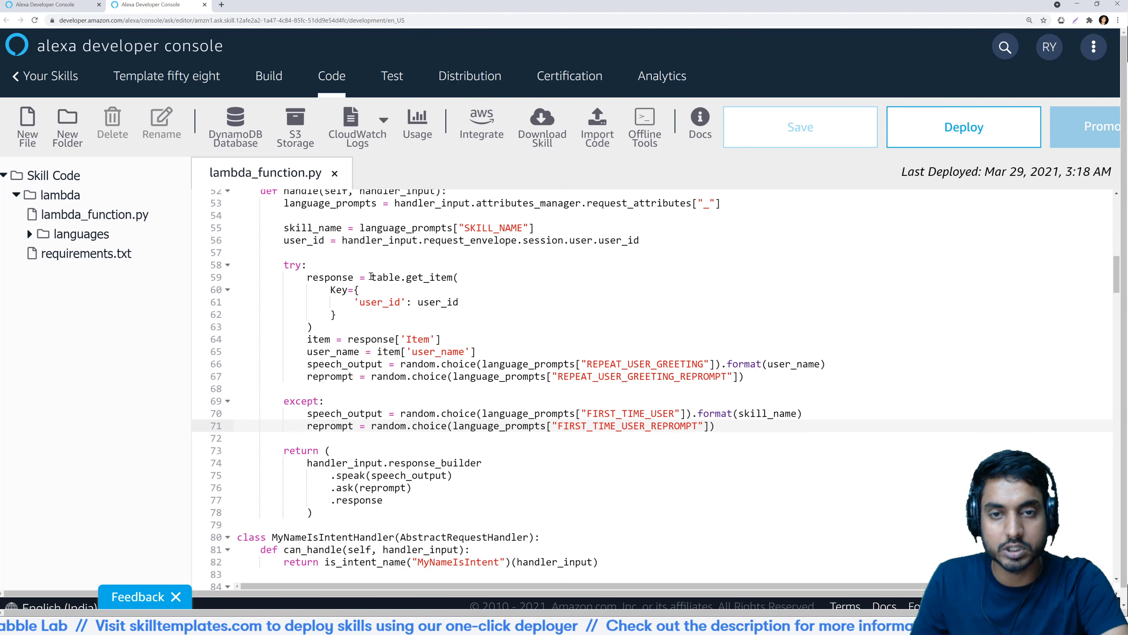
- Examine the table.get_item call in LaunchRequestHandler at a larger page zoom, including its 'user_id' key and the value passed to it
{"action": "left_click_drag", "start_coordinate": [371, 277], "coordinate": [454, 278]}
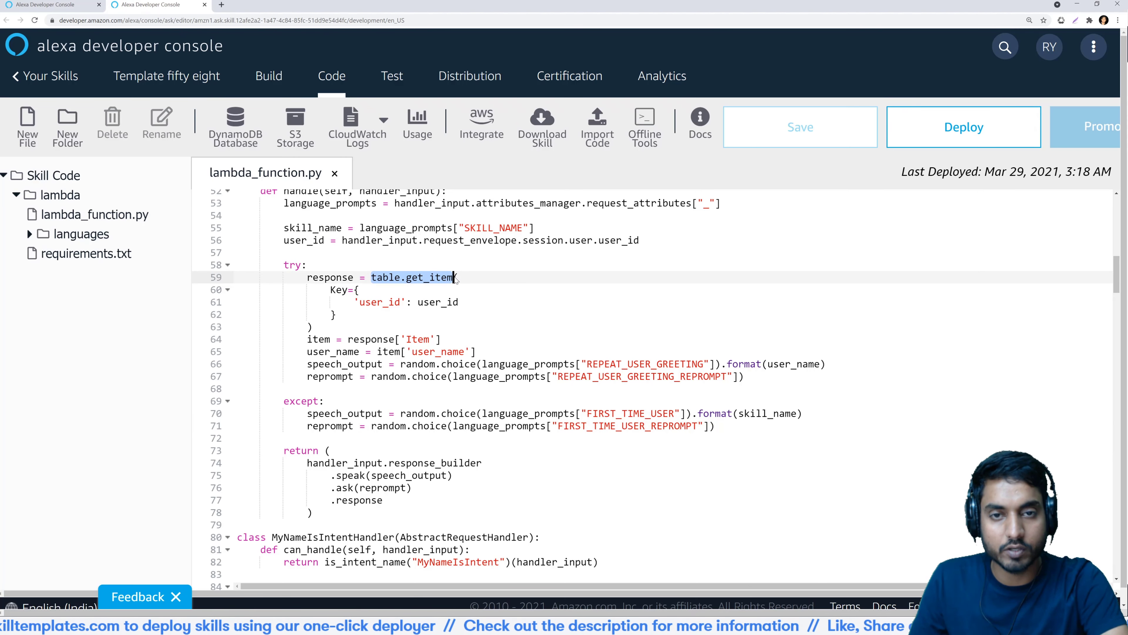
{"action": "left_click", "coordinate": [388, 319]}
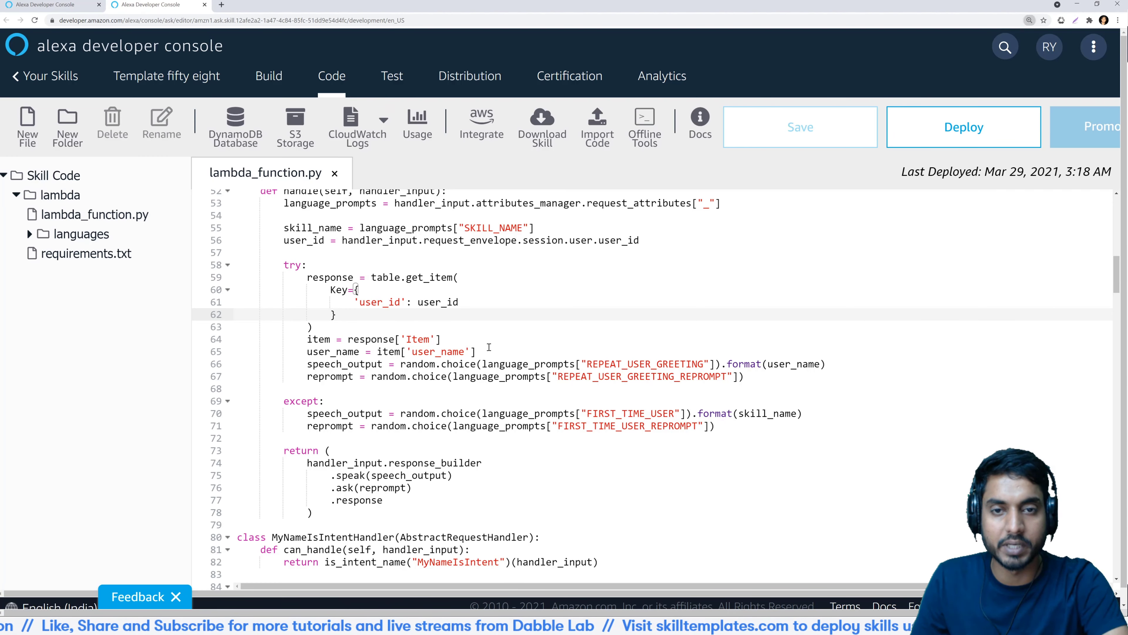
{"action": "key", "text": "ctrl+plus"}
{"action": "key", "text": "ctrl+plus"}
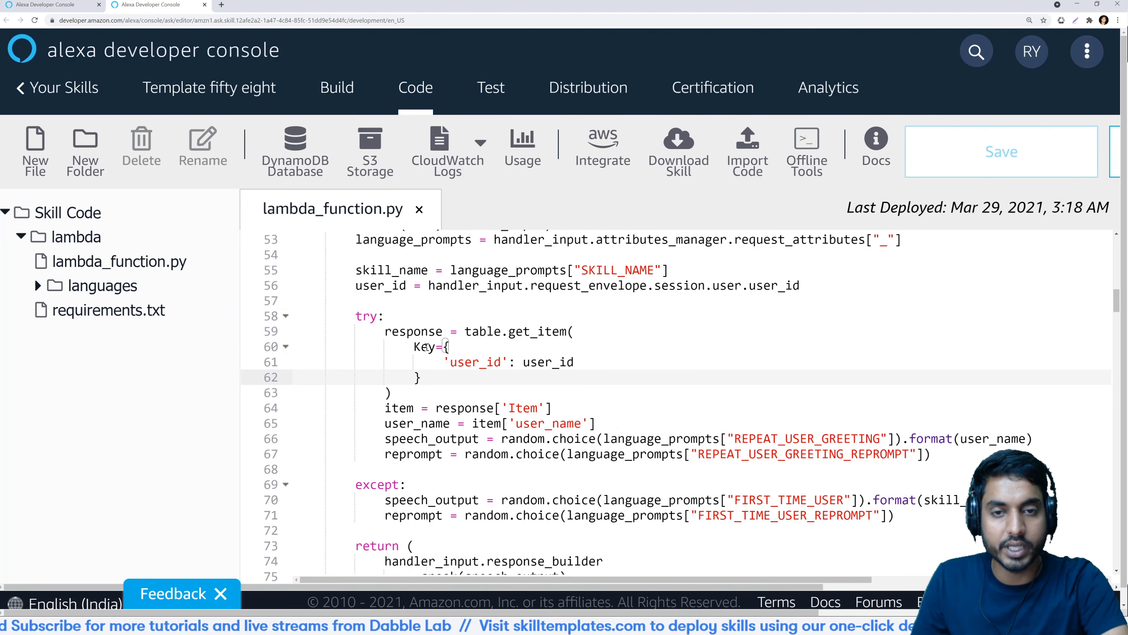
{"action": "left_click", "coordinate": [473, 362]}
{"action": "double_click", "coordinate": [473, 362]}
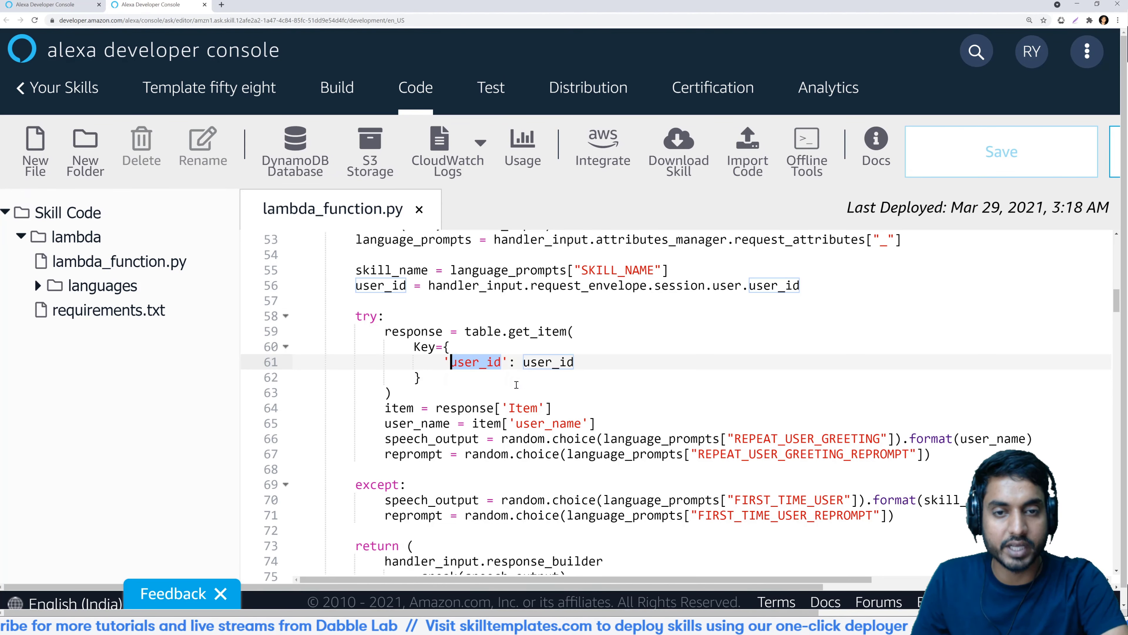
{"action": "double_click", "coordinate": [548, 363]}
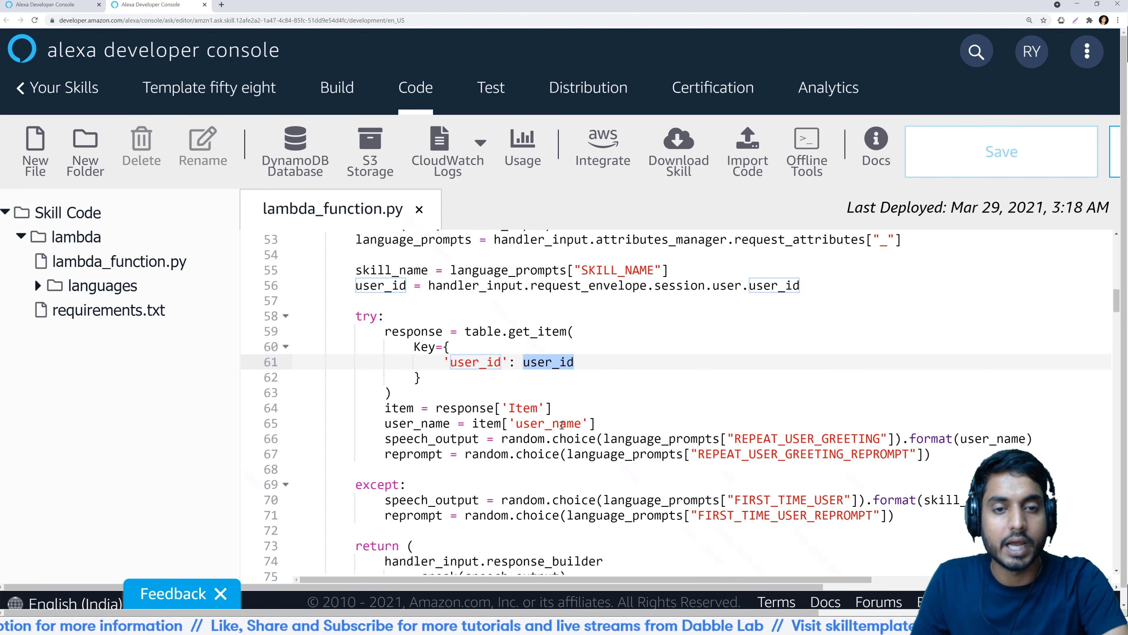
{"action": "scroll", "coordinate": [563, 429], "scroll_direction": "down", "scroll_amount": 2}
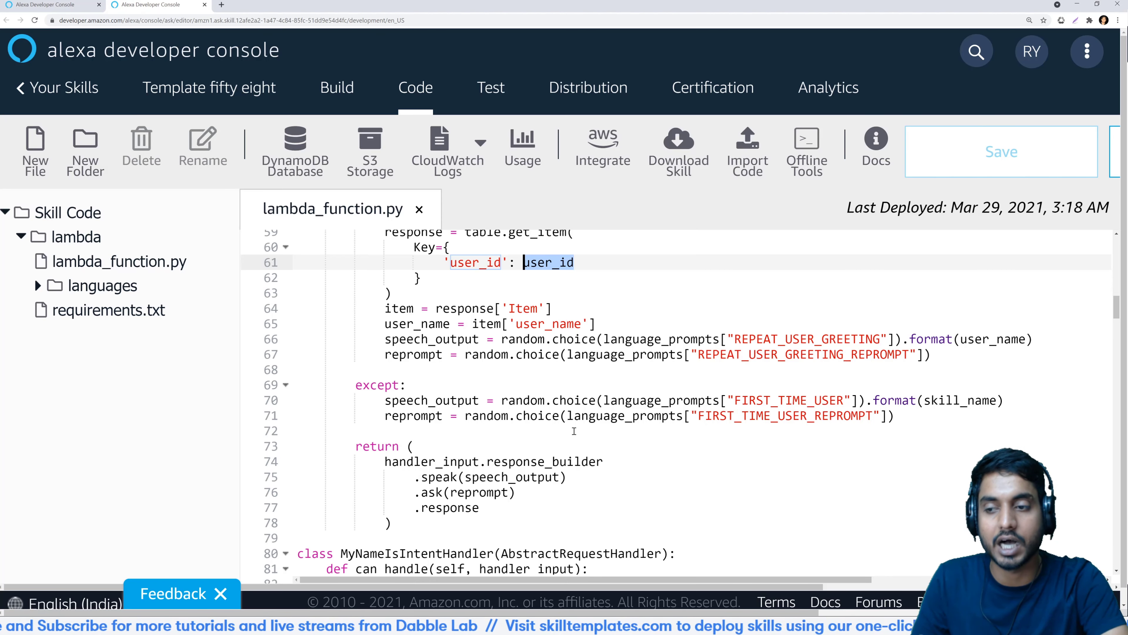
- Examine how MyNameIsIntentHandler assigns user_id from the session and user_name from UserNameSlot
{"action": "scroll", "coordinate": [574, 430], "scroll_direction": "down", "scroll_amount": 5}
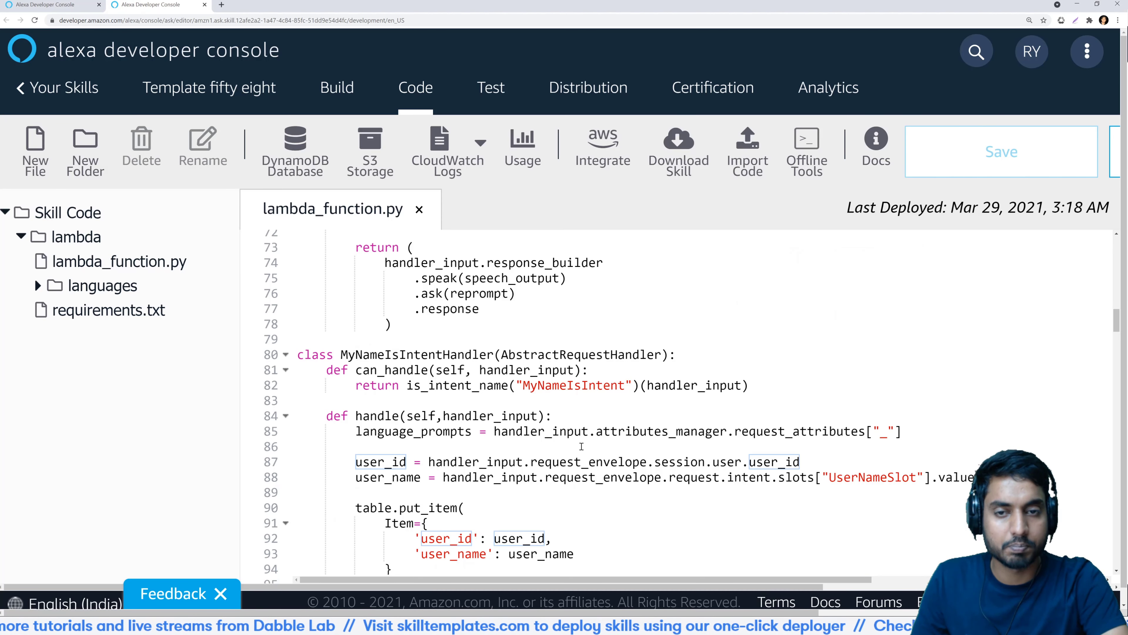
{"action": "scroll", "coordinate": [581, 446], "scroll_direction": "down", "scroll_amount": 2}
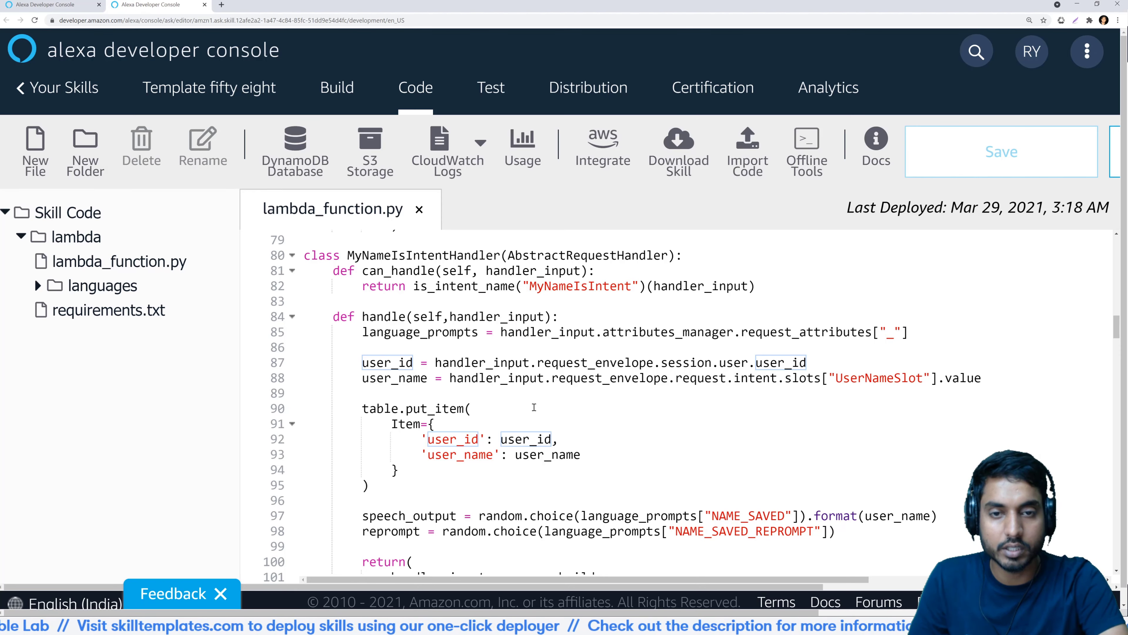
{"action": "double_click", "coordinate": [376, 362]}
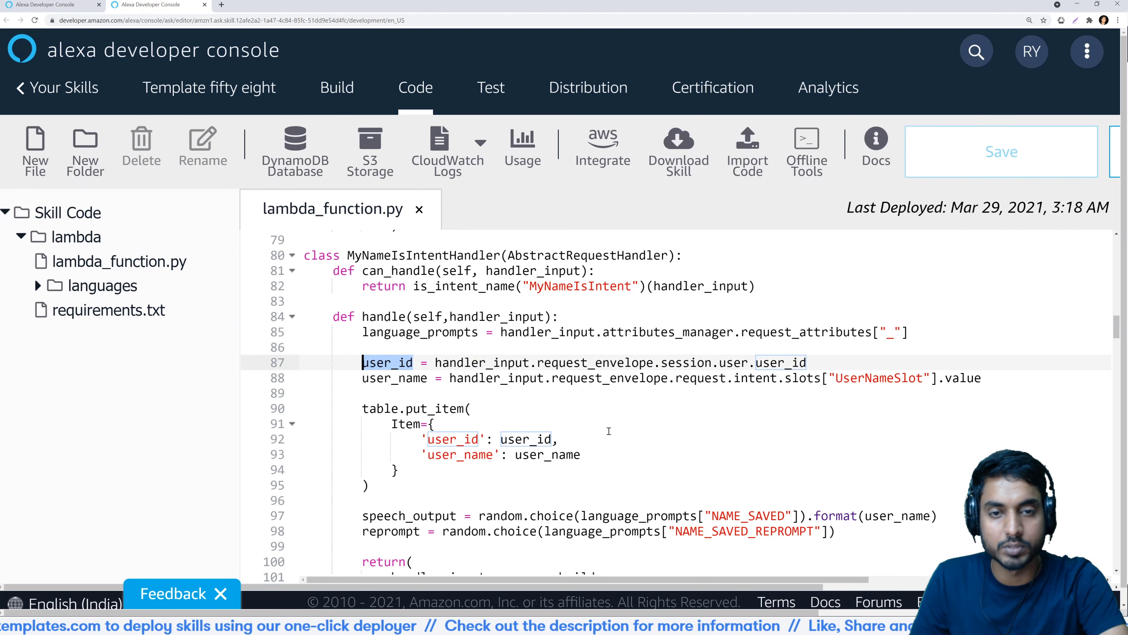
{"action": "double_click", "coordinate": [384, 378]}
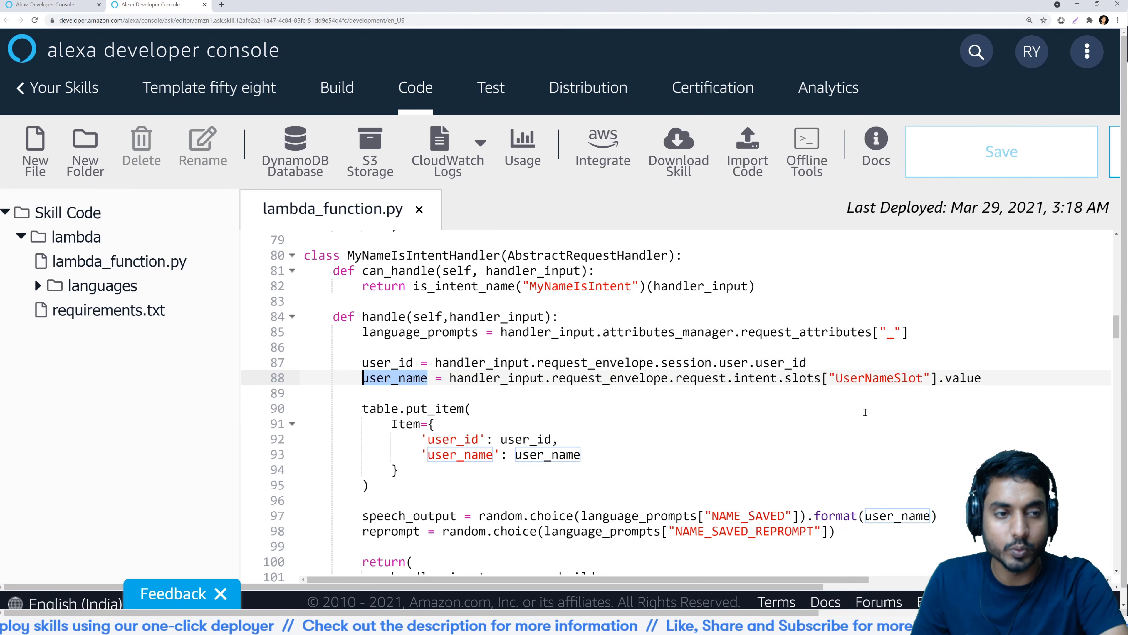
{"action": "left_click_drag", "start_coordinate": [991, 379], "coordinate": [456, 382]}
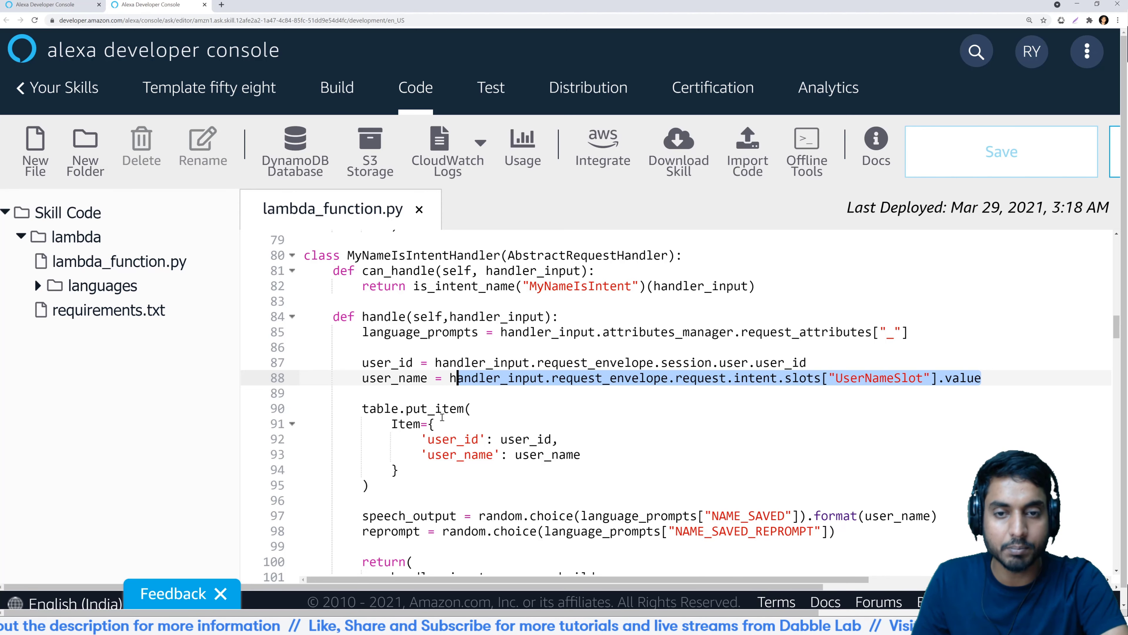
- Examine the put_item call in MyNameIsIntentHandler, checking the user_id and user_name attributes and the variables supplying their values
{"action": "double_click", "coordinate": [428, 409]}
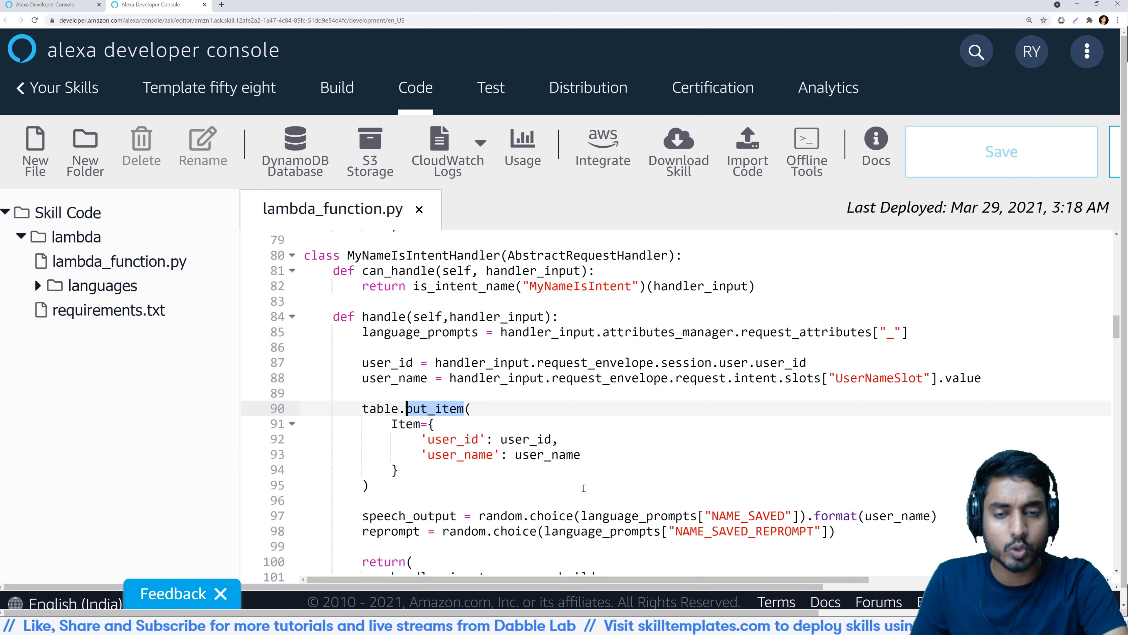
{"action": "double_click", "coordinate": [454, 439]}
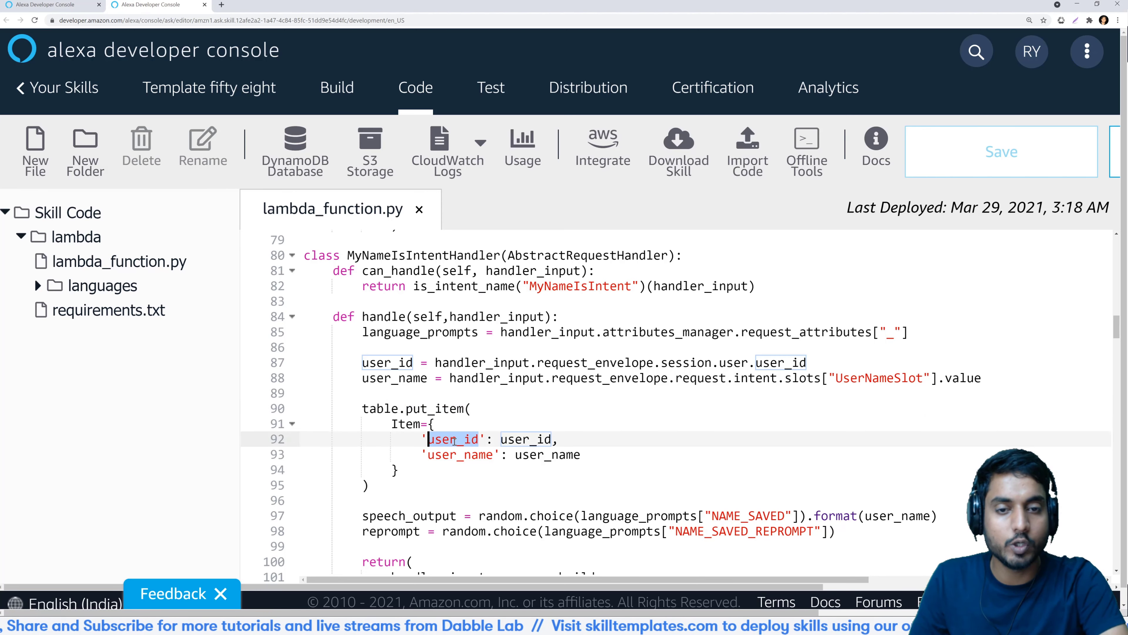
{"action": "double_click", "coordinate": [540, 439]}
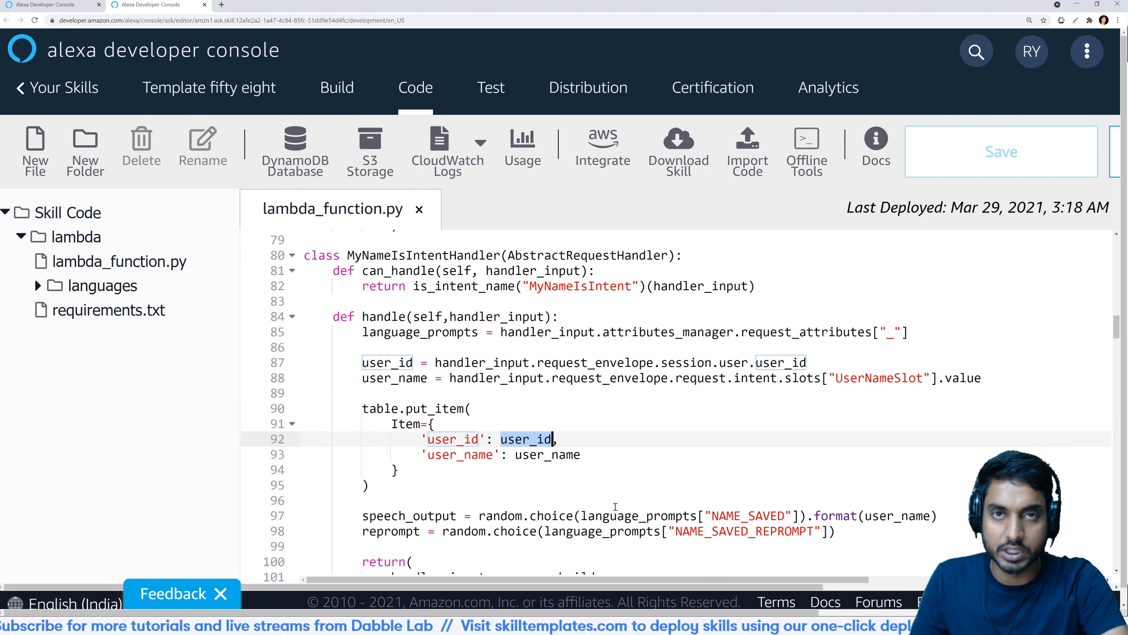
{"action": "triple_click", "coordinate": [508, 461]}
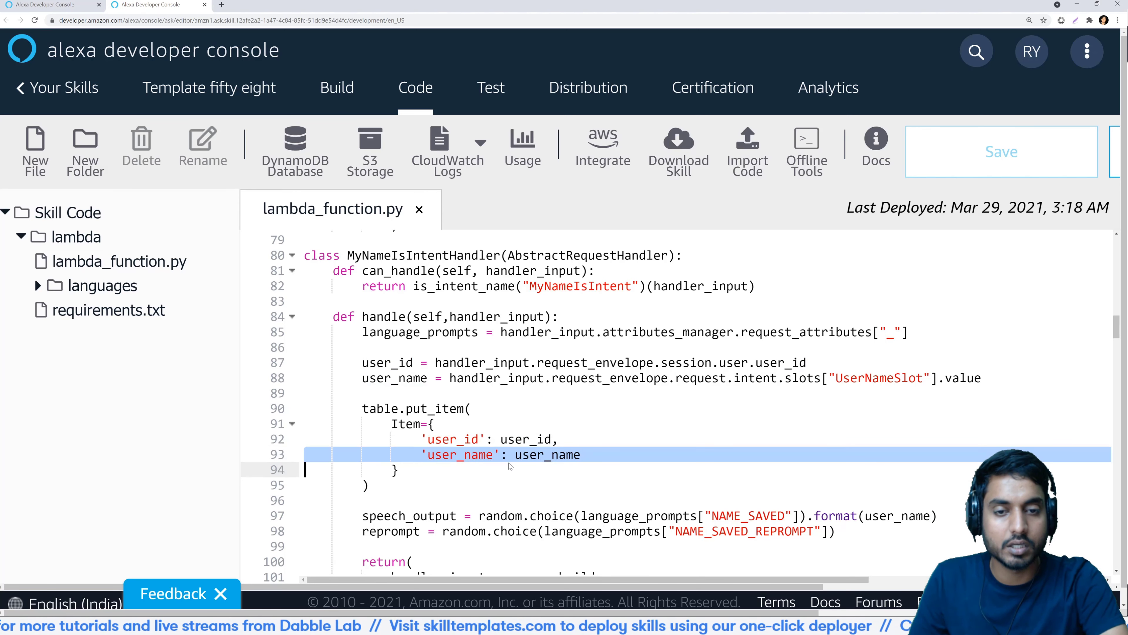
{"action": "double_click", "coordinate": [475, 455]}
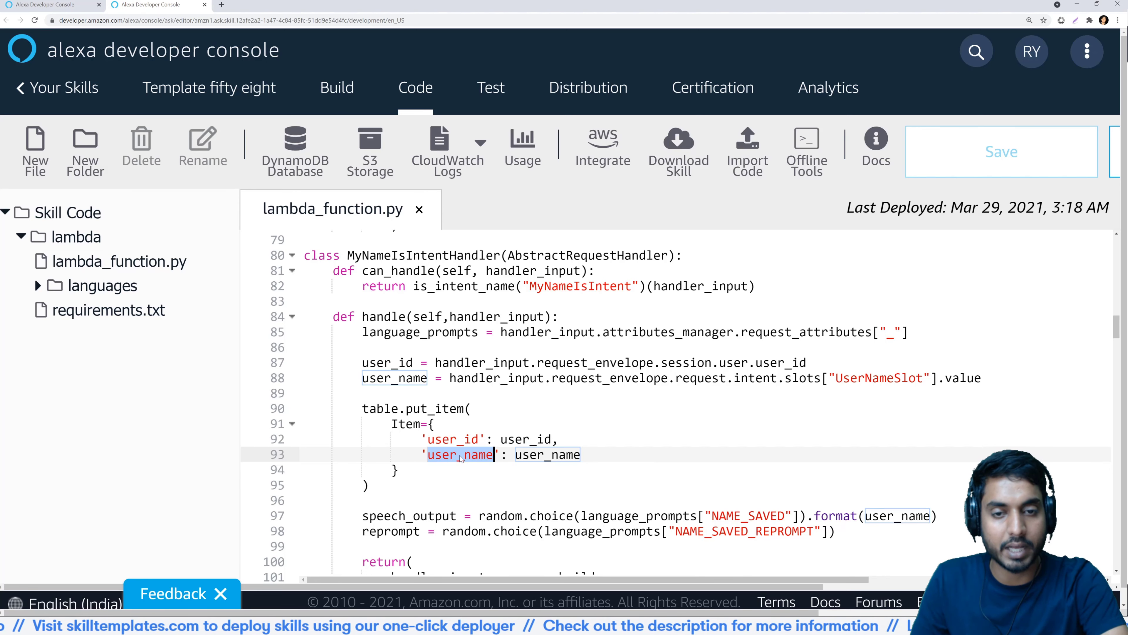
{"action": "left_click", "coordinate": [543, 453]}
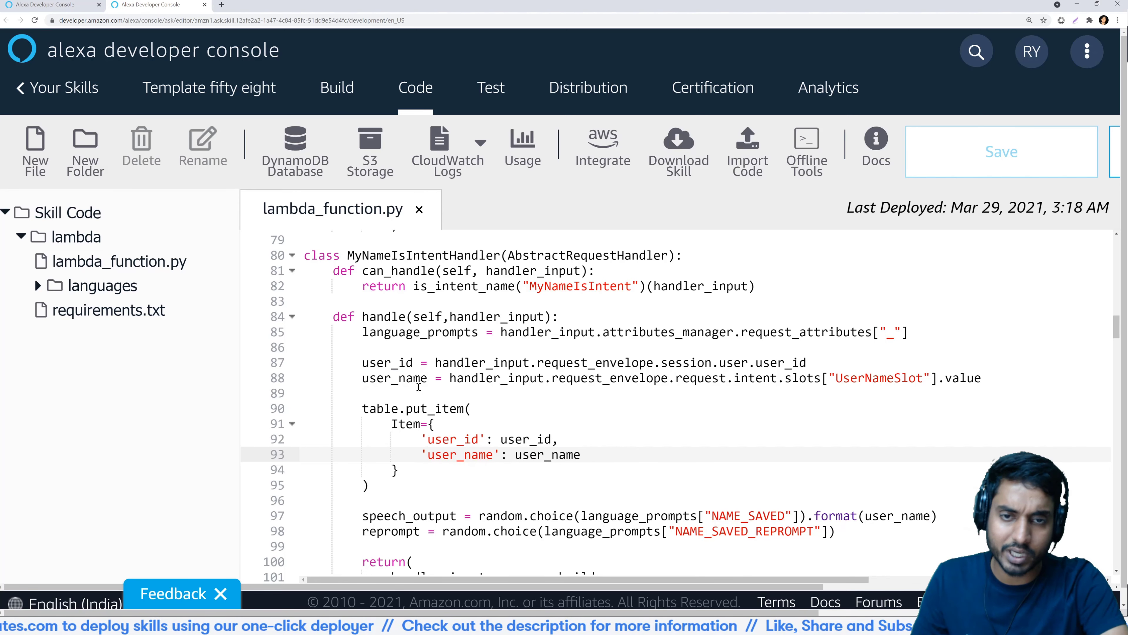
{"action": "left_click_drag", "start_coordinate": [427, 378], "coordinate": [362, 377]}
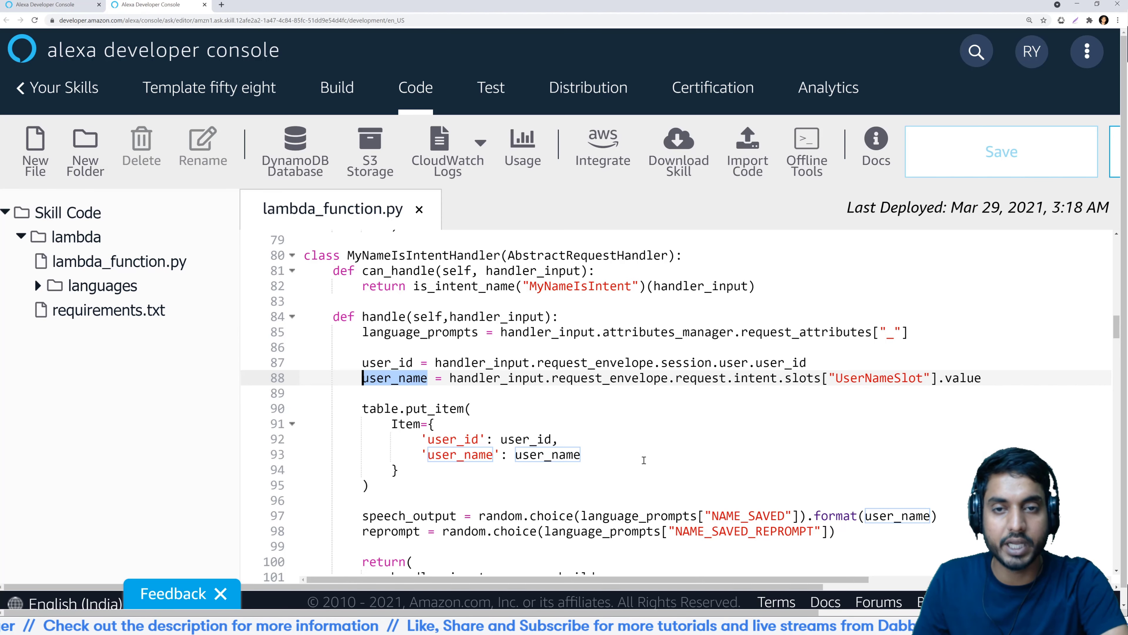
- Review WhatsMyNameIntentHandler, and examine the user_name assignment and the update_item call's user_id key in UpdateNameIntentHandler
{"action": "scroll", "coordinate": [644, 460], "scroll_direction": "down", "scroll_amount": 8}
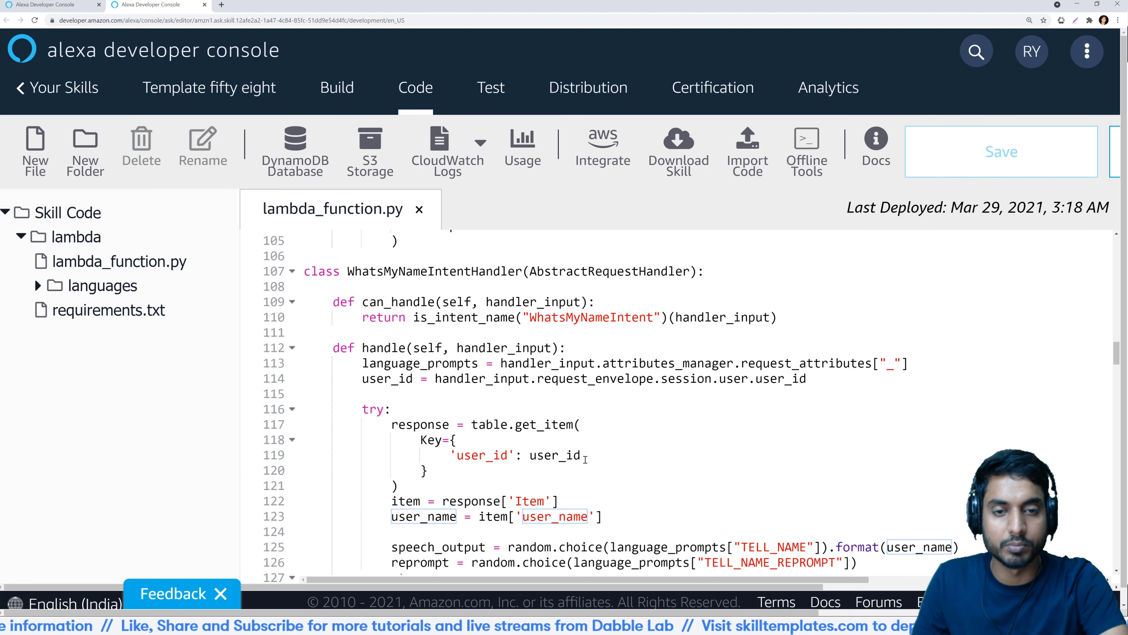
{"action": "scroll", "coordinate": [629, 453], "scroll_direction": "down", "scroll_amount": 10}
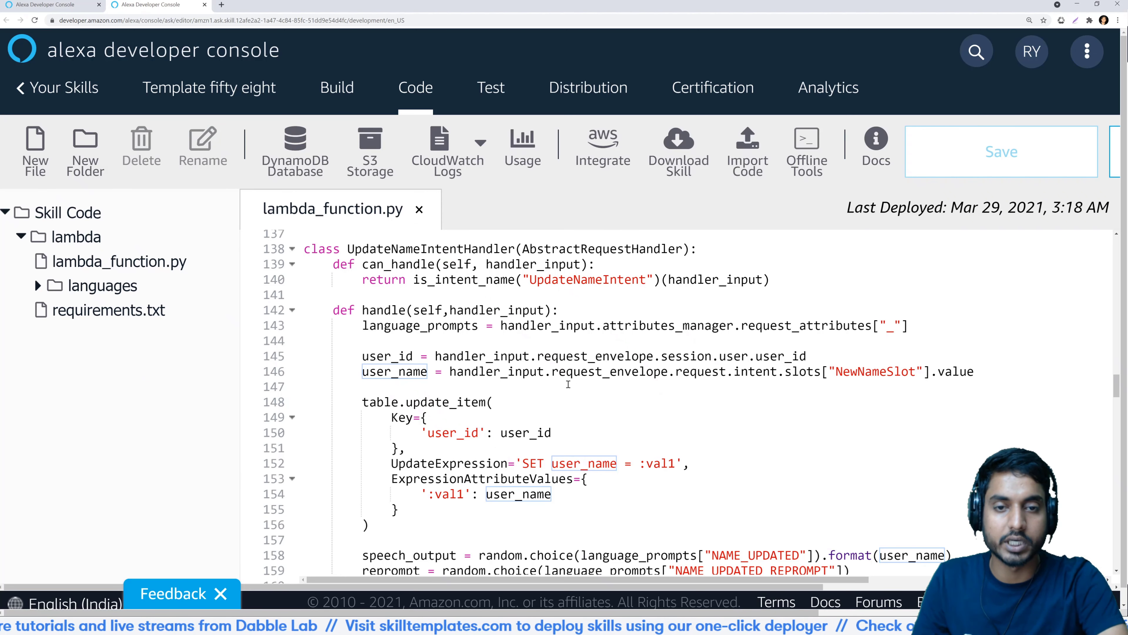
{"action": "double_click", "coordinate": [394, 372]}
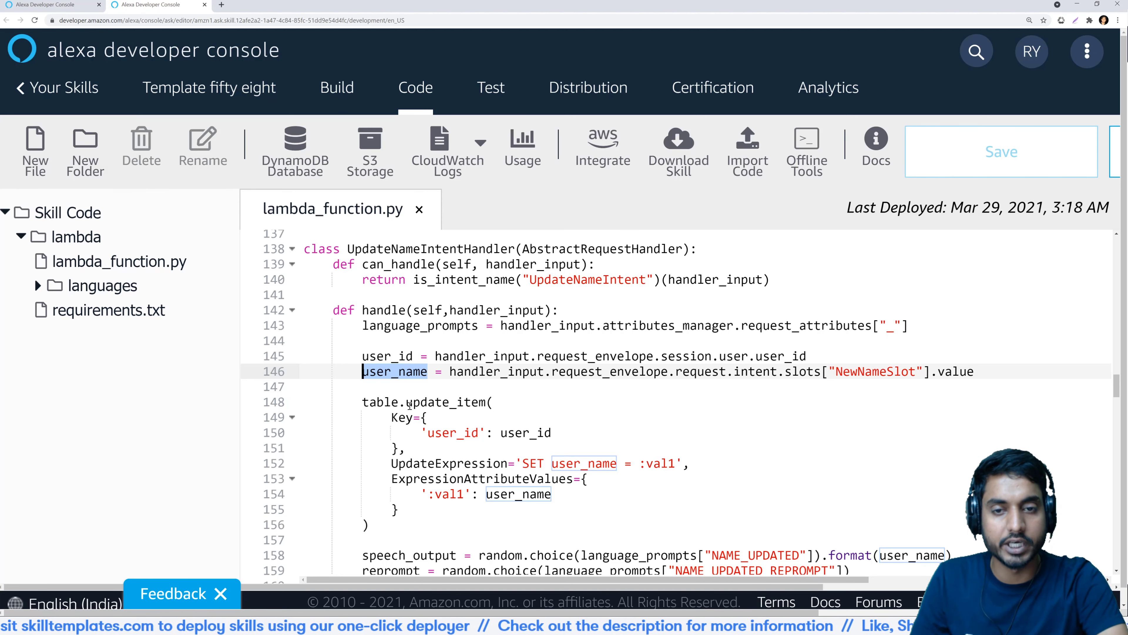
{"action": "double_click", "coordinate": [443, 402]}
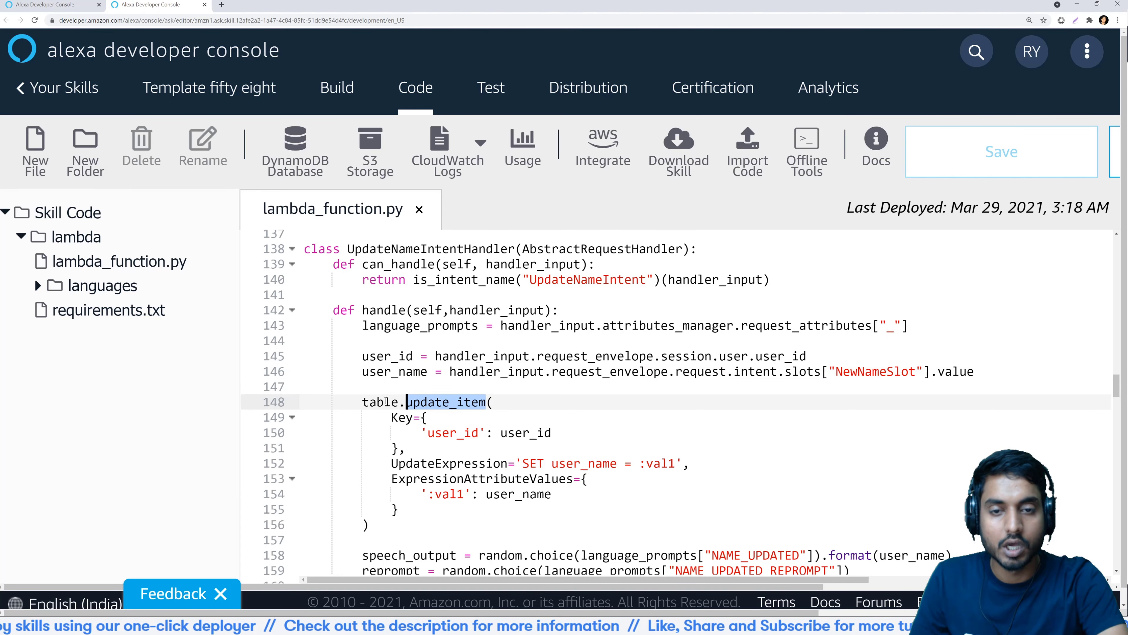
{"action": "double_click", "coordinate": [465, 433]}
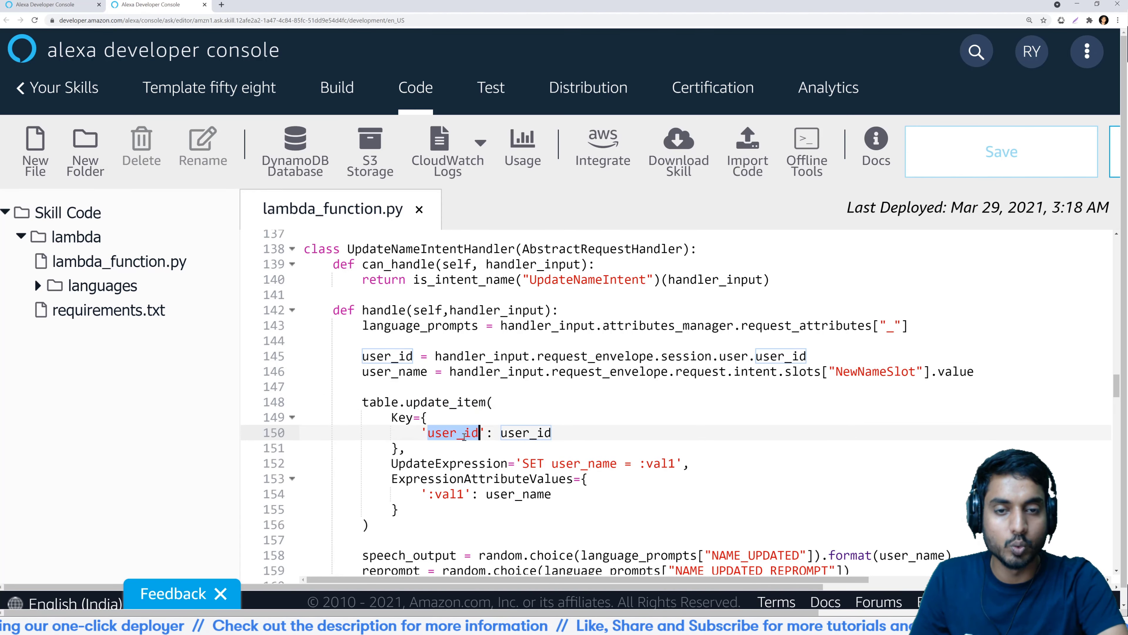
{"action": "double_click", "coordinate": [524, 433]}
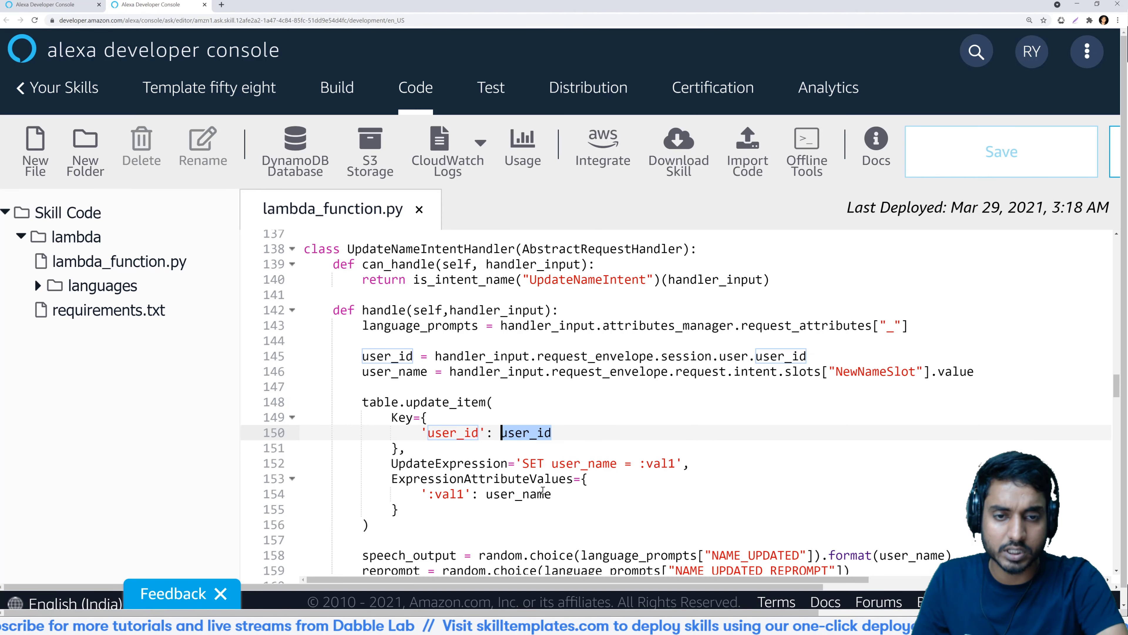
- Examine the UpdateExpression and ExpressionAttributeValues arguments that set user_name in the update_item call
{"action": "left_click_drag", "start_coordinate": [551, 494], "coordinate": [364, 465]}
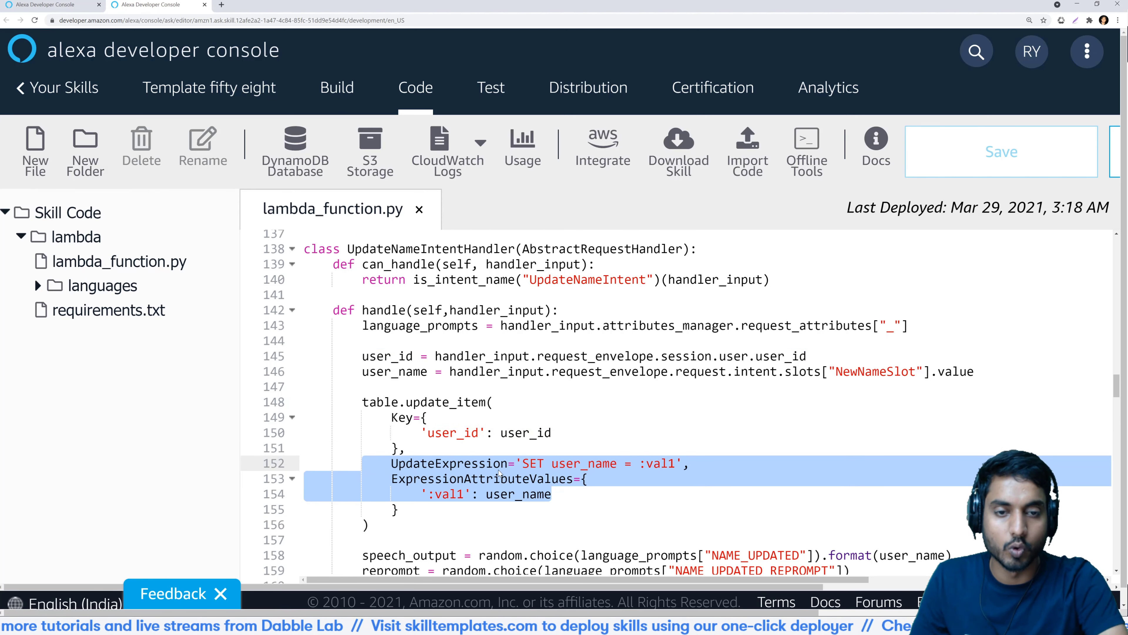
{"action": "left_click", "coordinate": [480, 463]}
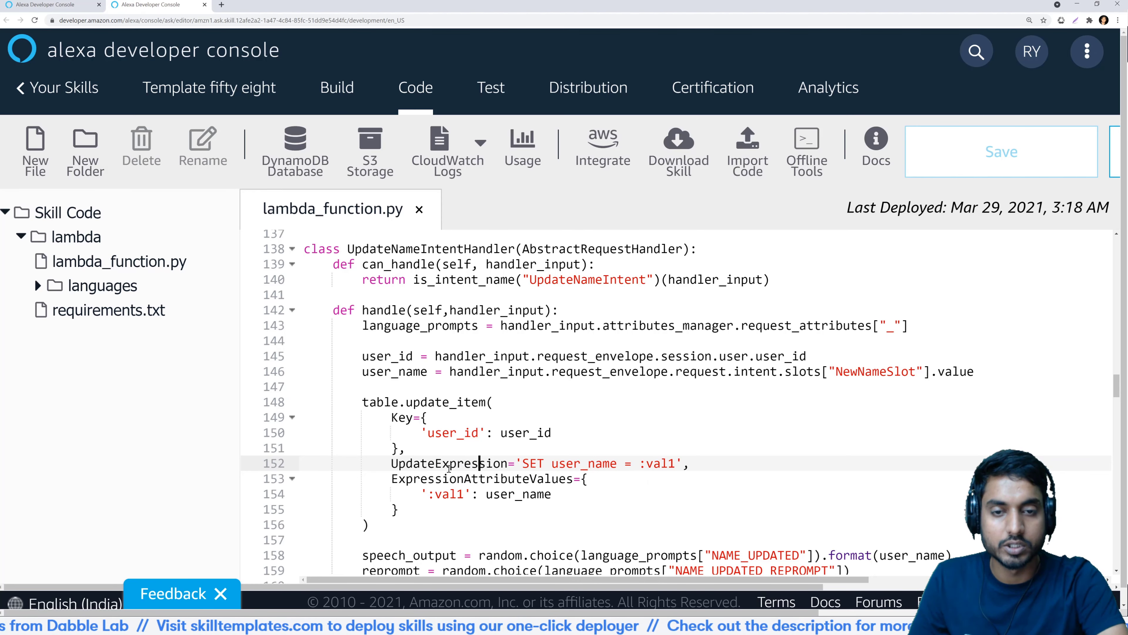
{"action": "double_click", "coordinate": [442, 463]}
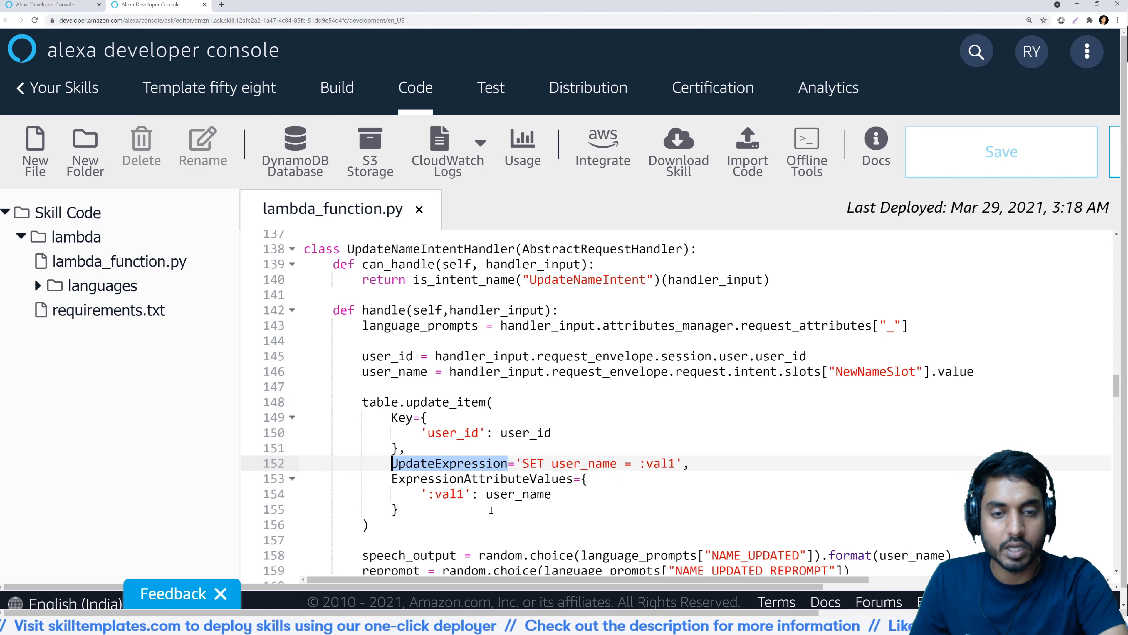
{"action": "double_click", "coordinate": [512, 496]}
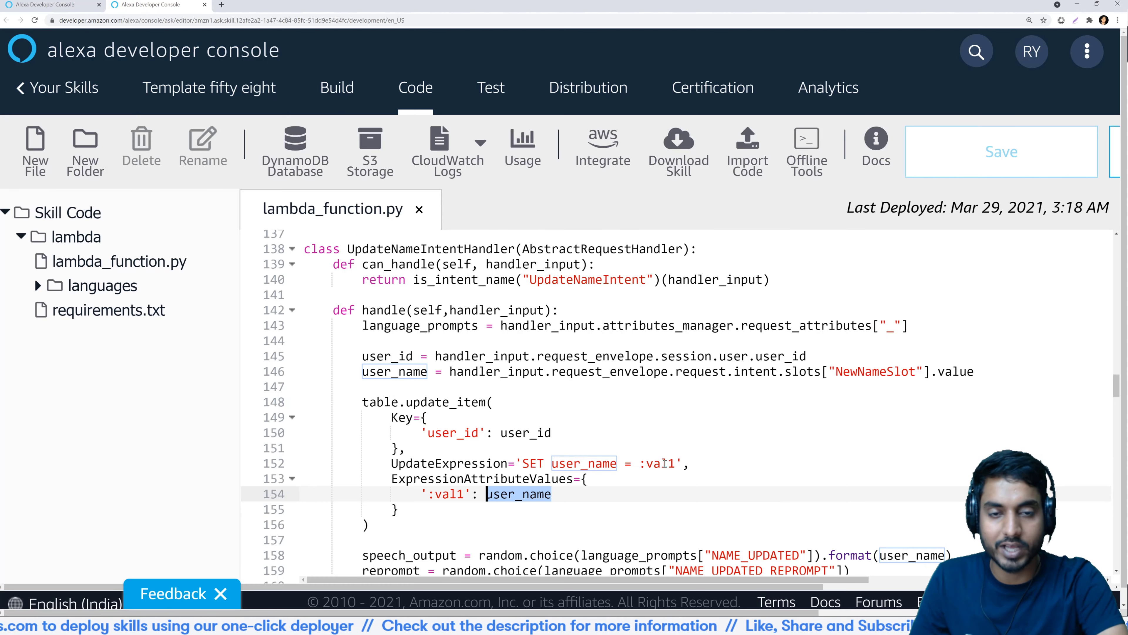
- Examine the table.delete_item call and its user_id key in DeleteNameIntentHandler, along with the response code that follows
{"action": "scroll", "coordinate": [668, 475], "scroll_direction": "down", "scroll_amount": 5}
{"action": "scroll", "coordinate": [665, 463], "scroll_direction": "down", "scroll_amount": 3}
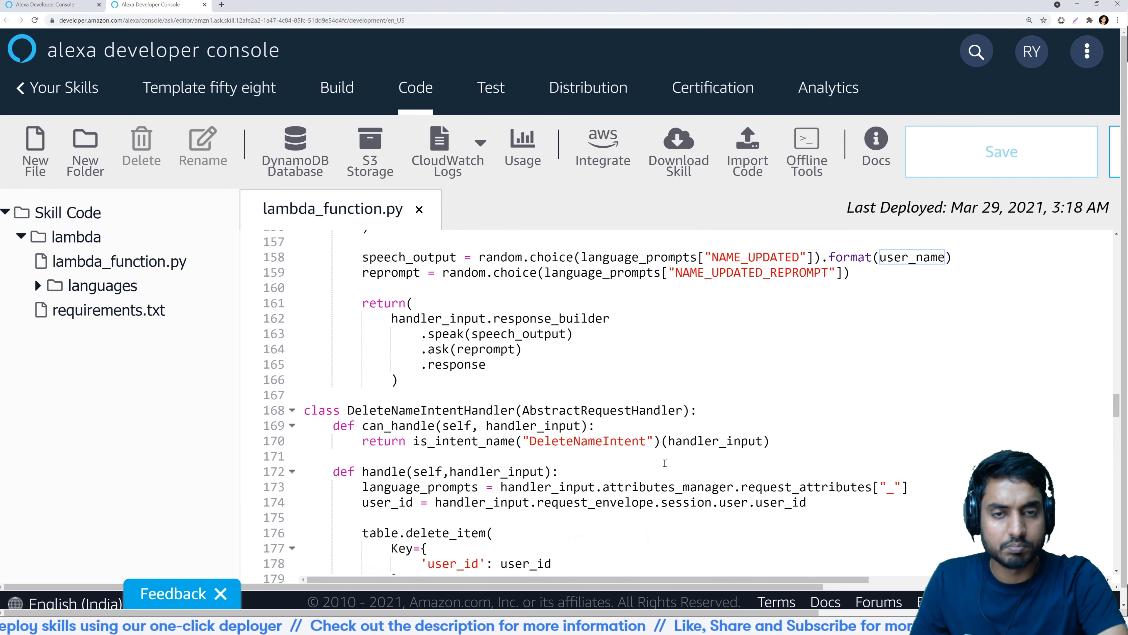
{"action": "scroll", "coordinate": [665, 463], "scroll_direction": "up", "scroll_amount": 3}
{"action": "scroll", "coordinate": [665, 463], "scroll_direction": "down", "scroll_amount": 5}
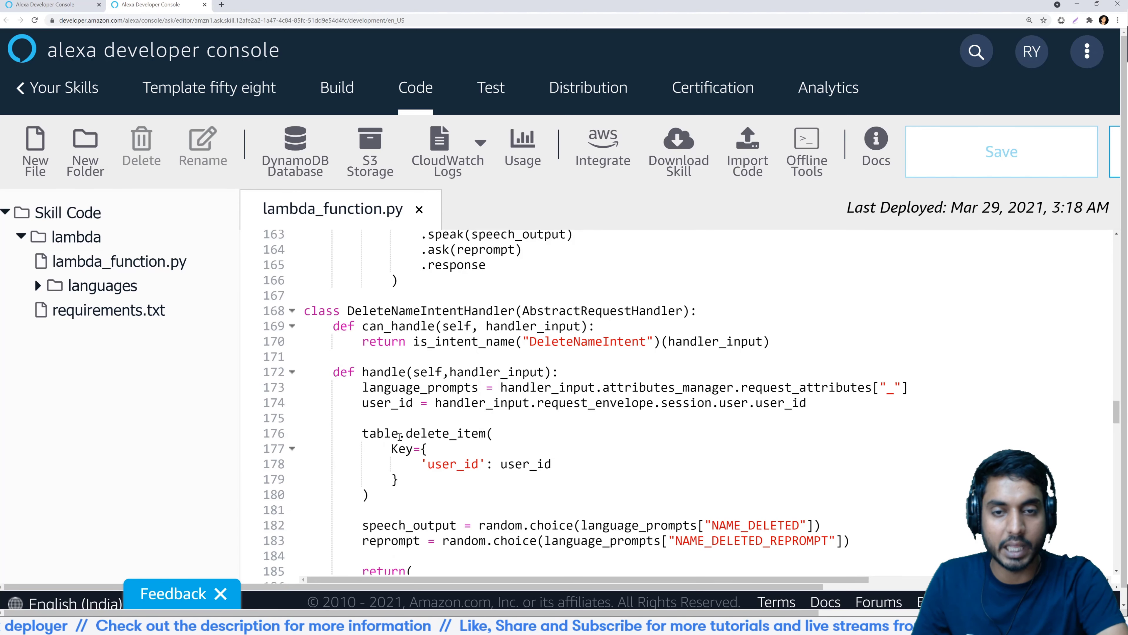
{"action": "left_click_drag", "start_coordinate": [363, 433], "coordinate": [487, 433]}
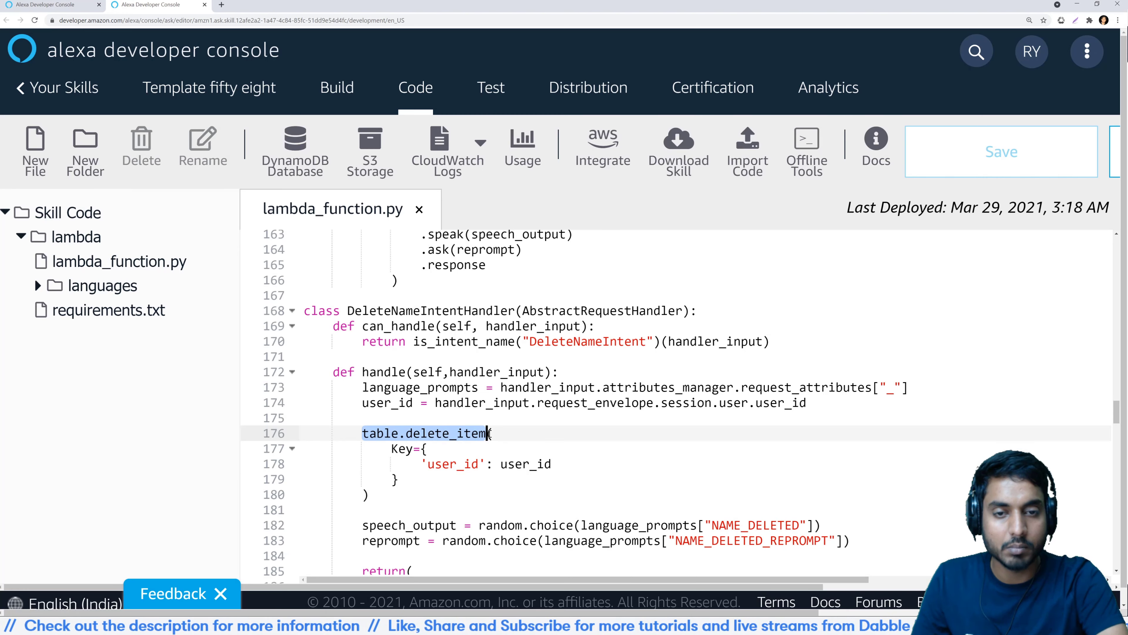
{"action": "double_click", "coordinate": [524, 464]}
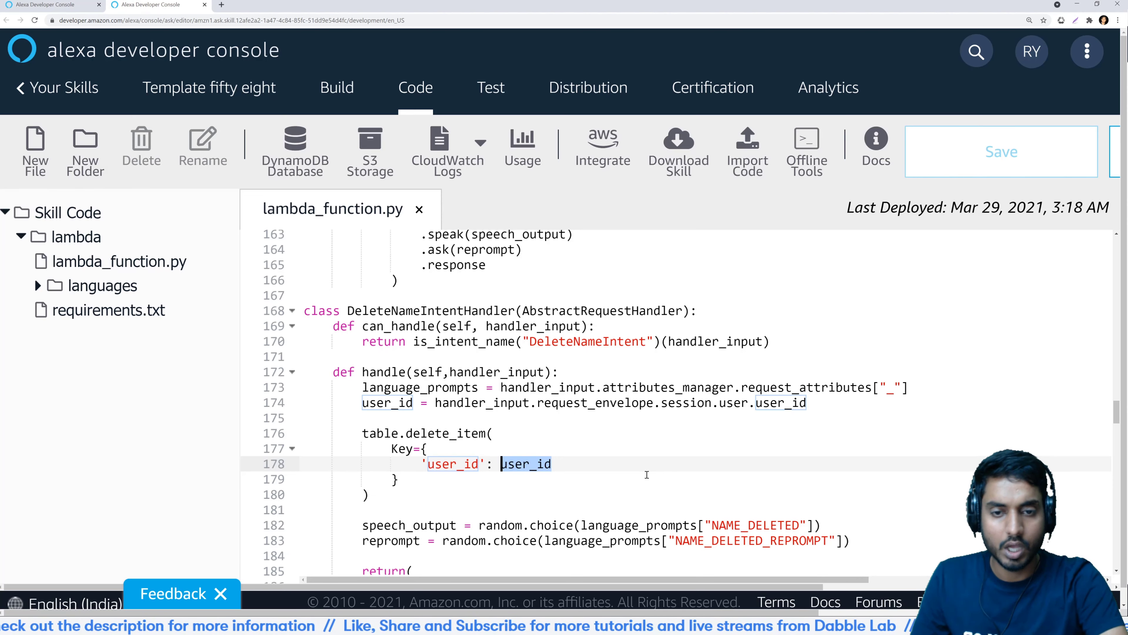
{"action": "scroll", "coordinate": [647, 474], "scroll_direction": "down", "scroll_amount": 5}
{"action": "scroll", "coordinate": [647, 474], "scroll_direction": "up", "scroll_amount": 5}
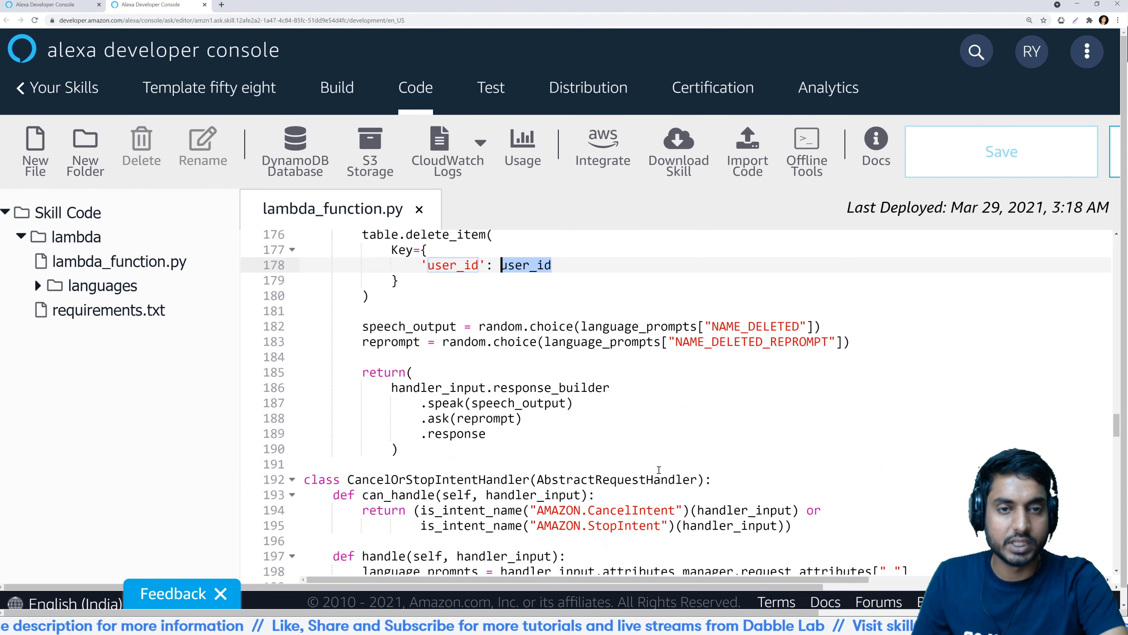